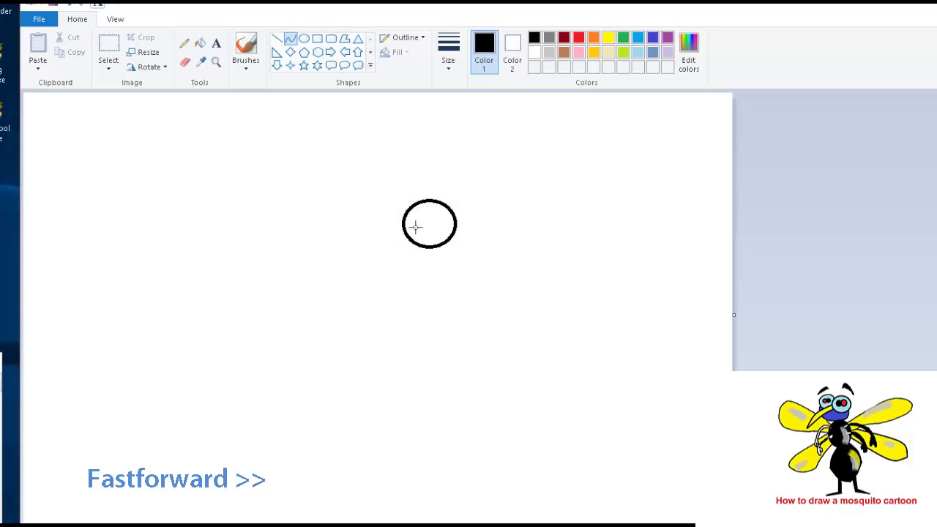
Draw a long tapering beak with two bent curves running from the circle's lower-left edge down to a shared point
{"action": "left_click_drag", "start_coordinate": [403, 228], "coordinate": [335, 288]}
{"action": "left_click_drag", "start_coordinate": [376, 261], "coordinate": [363, 254]}
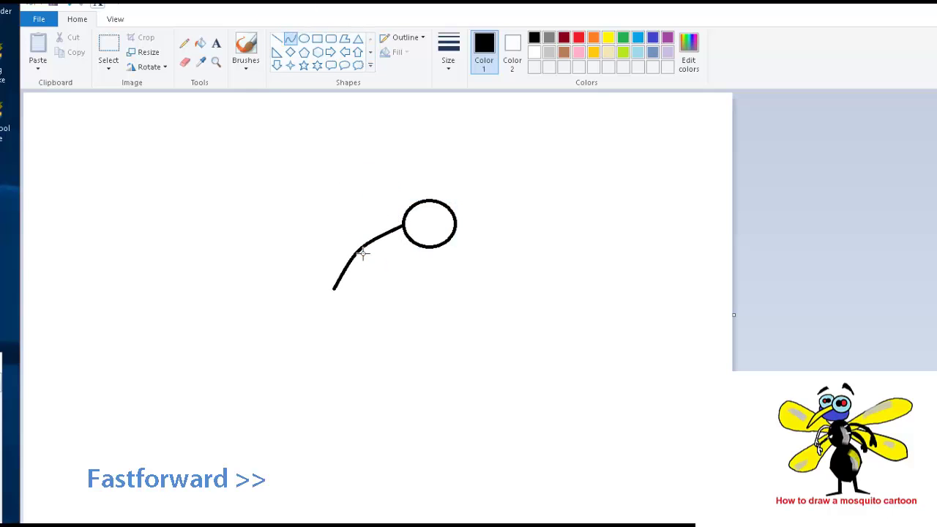
{"action": "left_click_drag", "start_coordinate": [335, 290], "coordinate": [406, 236]}
{"action": "left_click_drag", "start_coordinate": [372, 262], "coordinate": [383, 253]}
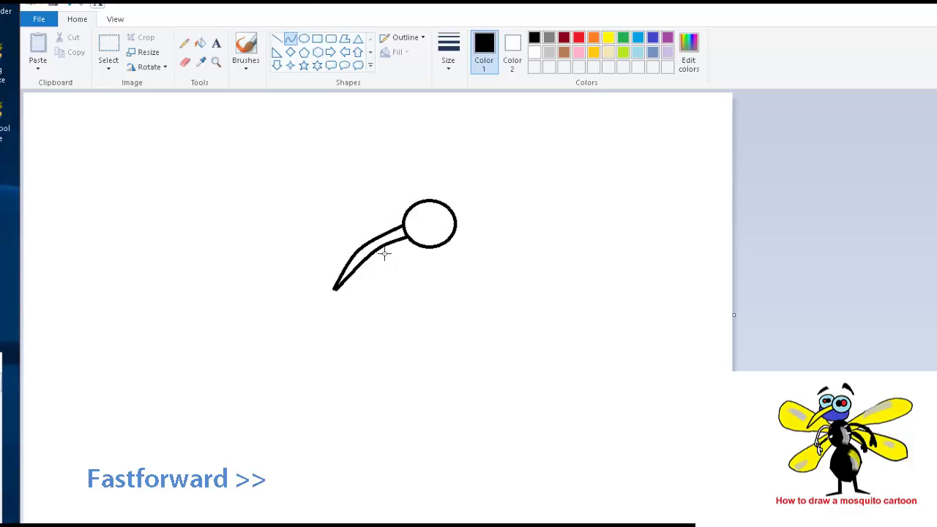
{"action": "left_click", "coordinate": [383, 257]}
{"action": "left_click", "coordinate": [508, 308]}
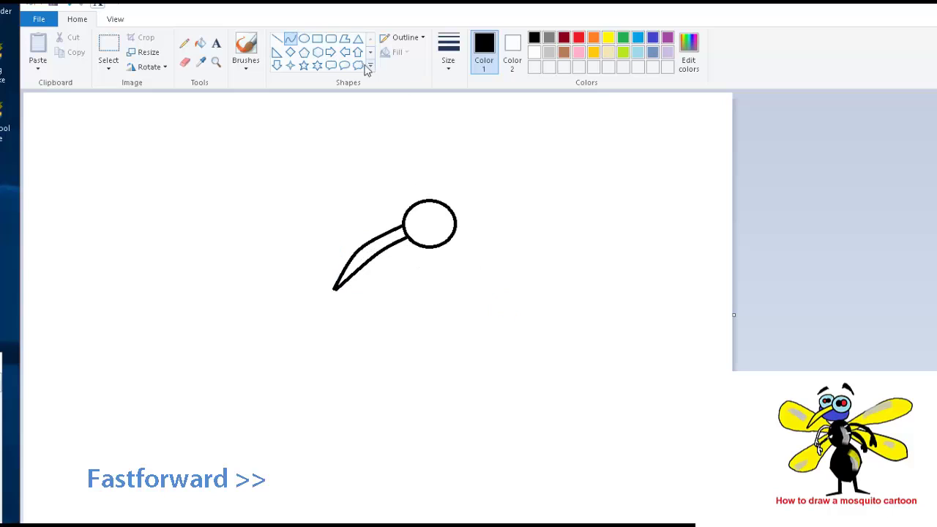
Sketch two eyebrows and a second eye outline beside the circle with the Pencil at the third line thickness
{"action": "left_click", "coordinate": [184, 43]}
{"action": "left_click", "coordinate": [449, 60]}
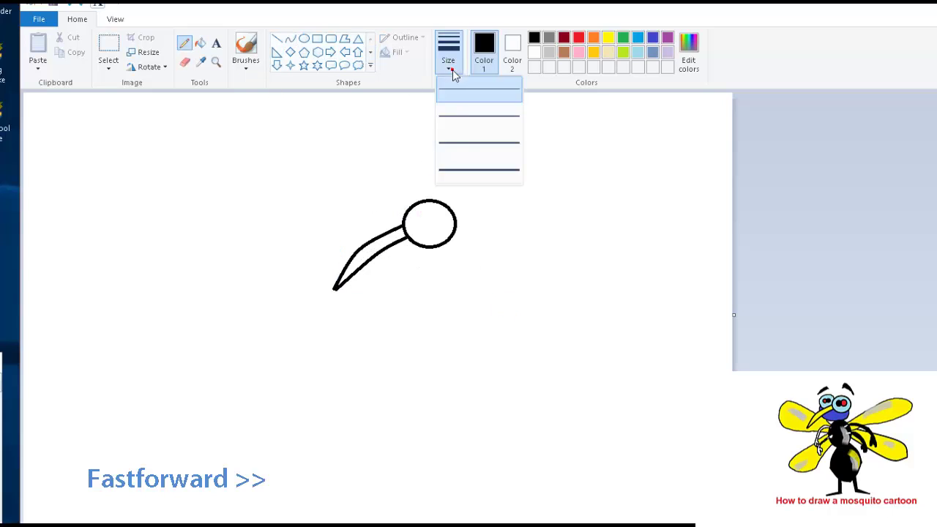
{"action": "left_click", "coordinate": [480, 143]}
{"action": "mouse_move", "coordinate": [373, 221]}
{"action": "left_mouse_down"}
{"action": "mouse_move", "coordinate": [396, 212]}
{"action": "mouse_move", "coordinate": [414, 213]}
{"action": "mouse_move", "coordinate": [372, 217]}
{"action": "mouse_move", "coordinate": [402, 206]}
{"action": "mouse_move", "coordinate": [413, 215]}
{"action": "mouse_move", "coordinate": [372, 195]}
{"action": "mouse_move", "coordinate": [390, 183]}
{"action": "mouse_move", "coordinate": [395, 190]}
{"action": "mouse_move", "coordinate": [368, 202]}
{"action": "mouse_move", "coordinate": [434, 176]}
{"action": "mouse_move", "coordinate": [457, 181]}
{"action": "left_mouse_up"}
{"action": "key", "text": "ctrl+z"}
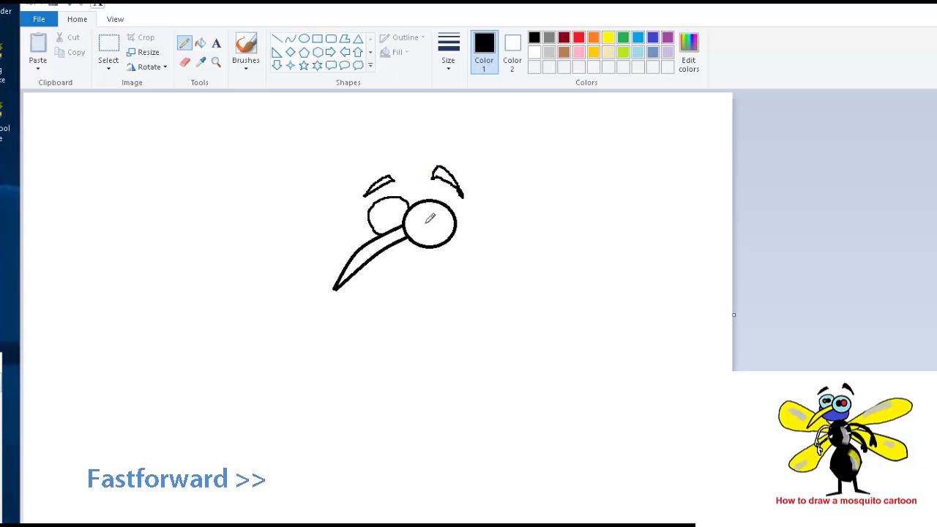
Draw a small oval pupil inside each of the mosquito's two eyes
{"action": "left_click", "coordinate": [304, 38]}
{"action": "mouse_move", "coordinate": [388, 207]}
{"action": "left_mouse_down"}
{"action": "mouse_move", "coordinate": [449, 234]}
{"action": "mouse_move", "coordinate": [425, 229]}
{"action": "left_mouse_up"}
{"action": "left_click", "coordinate": [462, 252]}
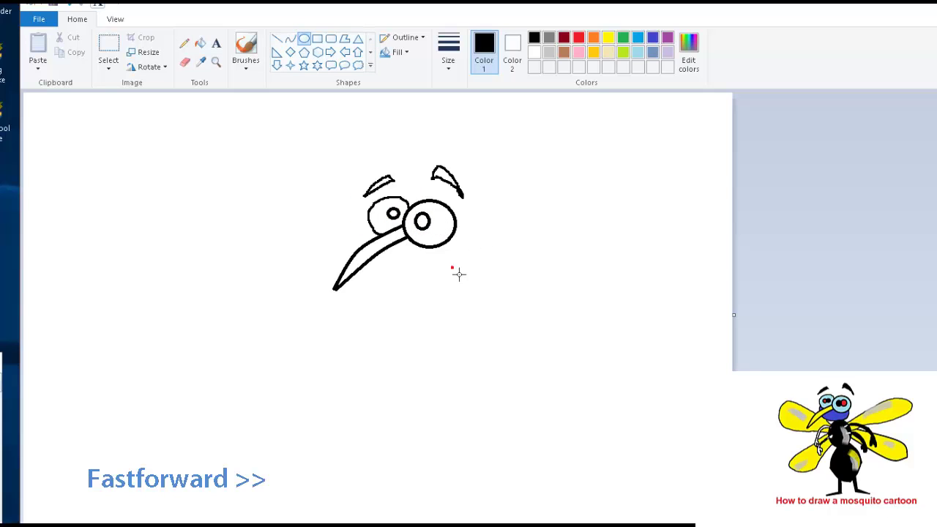
Sketch the head outline freehand beneath the eyes, curving from the beak around to the larger eye
{"action": "left_click", "coordinate": [184, 43]}
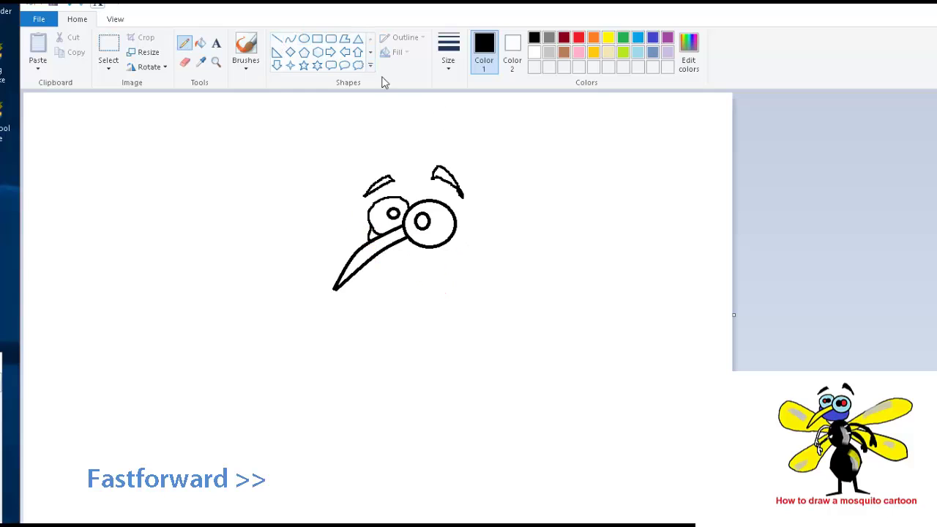
{"action": "left_click_drag", "start_coordinate": [377, 255], "coordinate": [408, 277]}
{"action": "key", "text": "ctrl+z"}
{"action": "left_click_drag", "start_coordinate": [449, 241], "coordinate": [433, 269]}
{"action": "left_click_drag", "start_coordinate": [375, 255], "coordinate": [434, 269]}
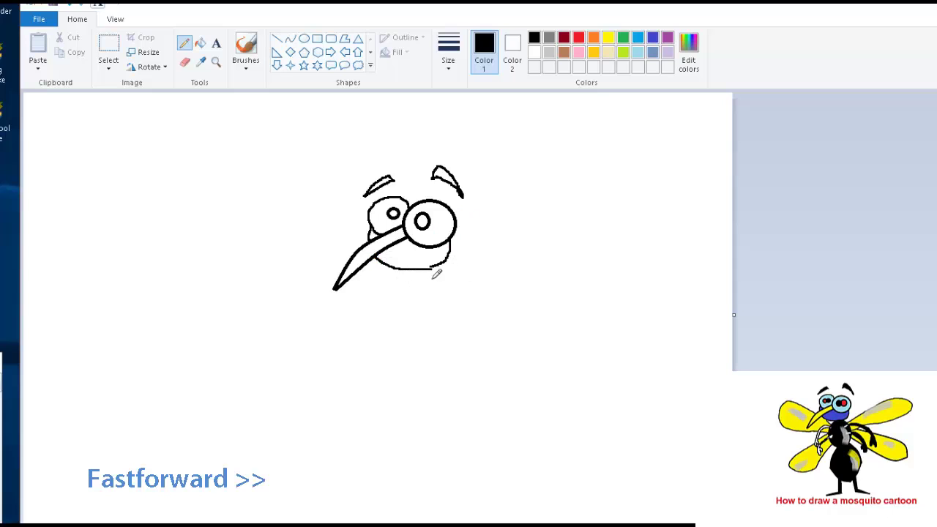
Draw an upright oval thorax directly below the head and adjust its position to touch the chin
{"action": "left_click", "coordinate": [304, 38]}
{"action": "left_click_drag", "start_coordinate": [404, 270], "coordinate": [472, 357]}
{"action": "left_click_drag", "start_coordinate": [437, 309], "coordinate": [429, 299]}
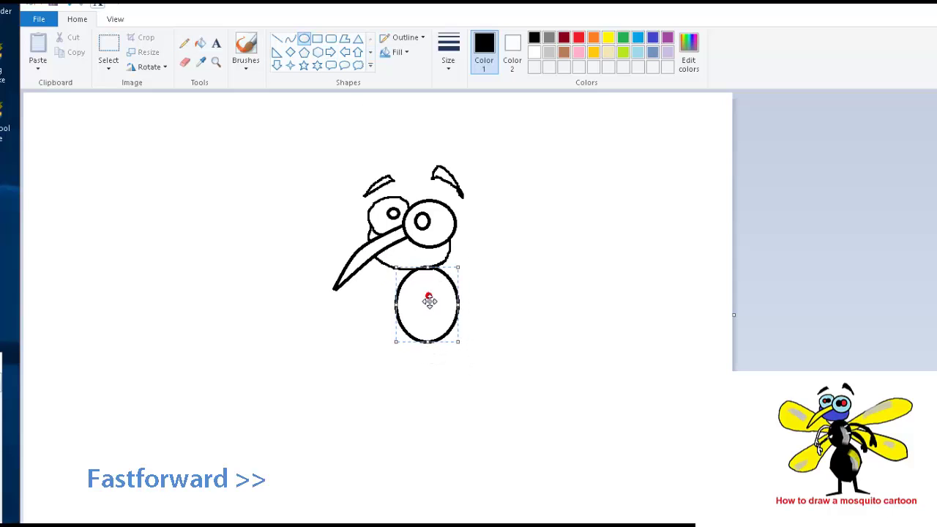
{"action": "left_click", "coordinate": [490, 296]}
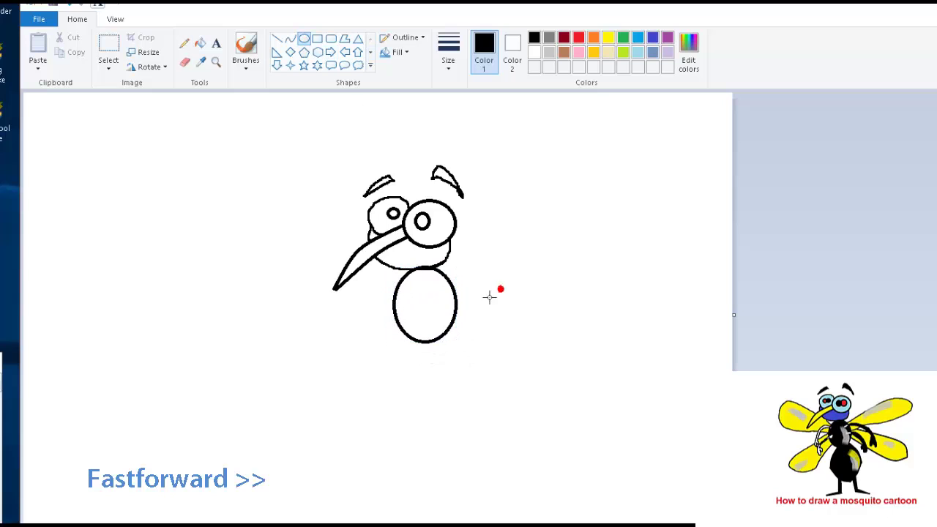
Draw two outward-bent curves from the bottom of the thorax as the upper sides of the abdomen
{"action": "left_click", "coordinate": [291, 38]}
{"action": "mouse_move", "coordinate": [419, 342]}
{"action": "left_mouse_down"}
{"action": "mouse_move", "coordinate": [400, 376]}
{"action": "mouse_move", "coordinate": [404, 403]}
{"action": "left_mouse_up"}
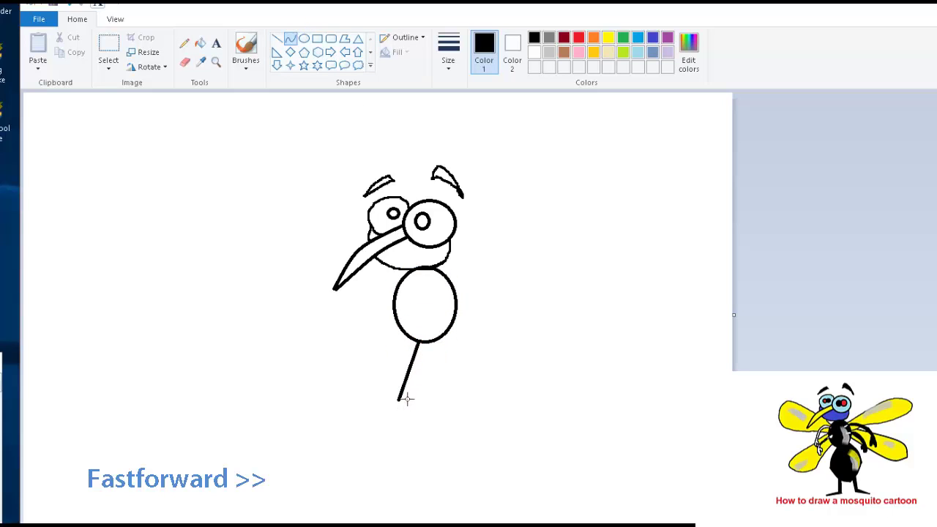
{"action": "left_click", "coordinate": [402, 372]}
{"action": "mouse_move", "coordinate": [452, 335]}
{"action": "left_mouse_down"}
{"action": "mouse_move", "coordinate": [491, 379]}
{"action": "mouse_move", "coordinate": [478, 352]}
{"action": "left_mouse_up"}
Select the whole mosquito drawing and move it upward to make room below it
{"action": "left_click", "coordinate": [108, 47]}
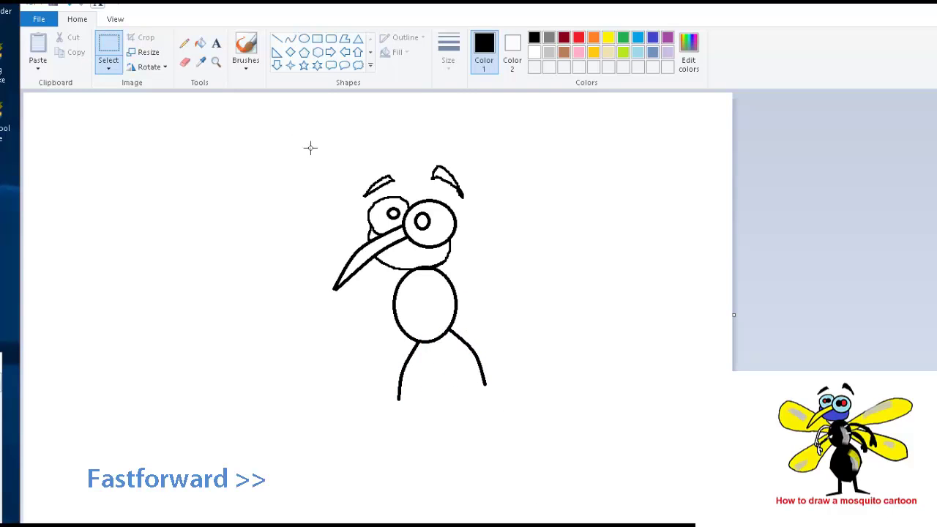
{"action": "left_click_drag", "start_coordinate": [306, 142], "coordinate": [557, 430]}
{"action": "left_click_drag", "start_coordinate": [429, 331], "coordinate": [423, 289]}
{"action": "left_click", "coordinate": [209, 257]}
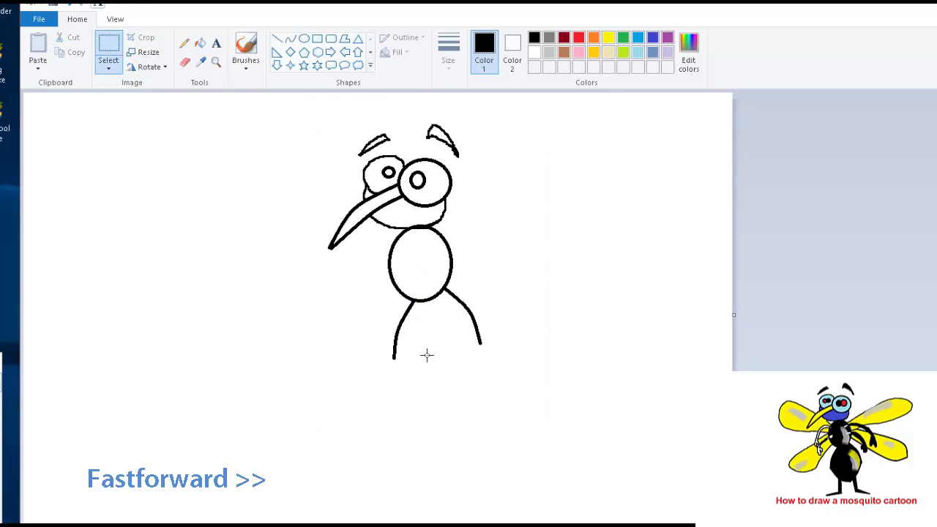
Close the lower part of the abdomen with curves joining its two open sides
{"action": "left_click", "coordinate": [291, 38]}
{"action": "mouse_move", "coordinate": [394, 357]}
{"action": "left_mouse_down"}
{"action": "mouse_move", "coordinate": [450, 391]}
{"action": "mouse_move", "coordinate": [421, 400]}
{"action": "mouse_move", "coordinate": [454, 397]}
{"action": "mouse_move", "coordinate": [481, 342]}
{"action": "mouse_move", "coordinate": [471, 378]}
{"action": "mouse_move", "coordinate": [521, 362]}
{"action": "left_mouse_up"}
{"action": "left_click", "coordinate": [432, 381]}
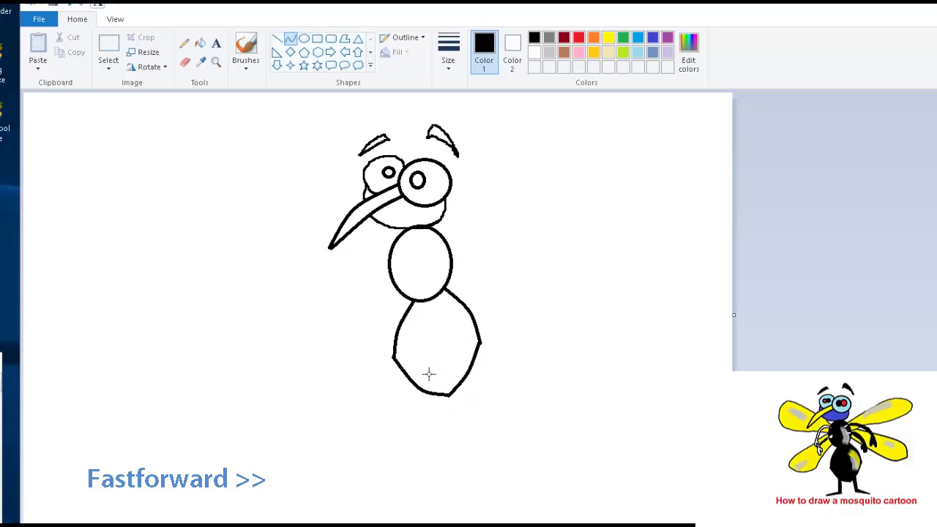
Draw the left leg as two parallel vertical lines from the abdomen, with a foot pointing left
{"action": "left_click", "coordinate": [277, 39]}
{"action": "mouse_move", "coordinate": [417, 372]}
{"action": "left_mouse_down"}
{"action": "mouse_move", "coordinate": [417, 439]}
{"action": "mouse_move", "coordinate": [418, 424]}
{"action": "left_mouse_up"}
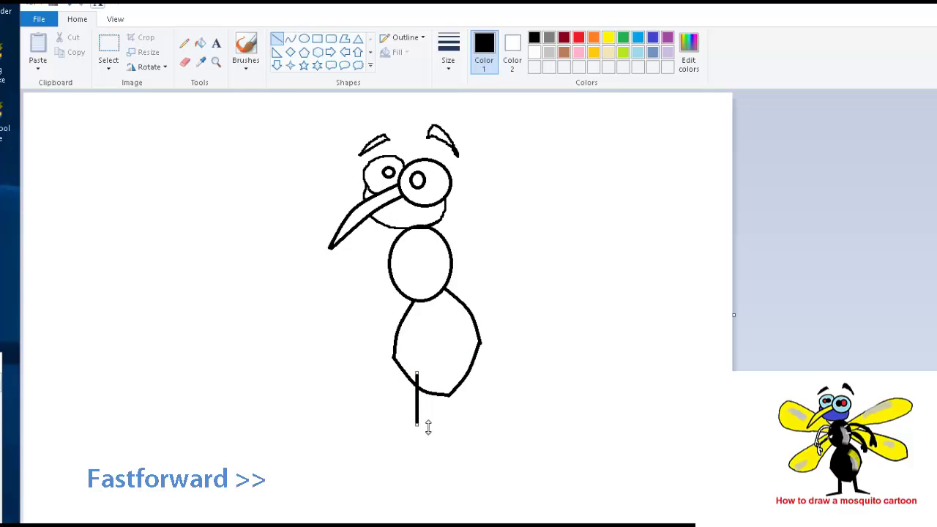
{"action": "mouse_move", "coordinate": [424, 372]}
{"action": "left_mouse_down"}
{"action": "mouse_move", "coordinate": [422, 425]}
{"action": "mouse_move", "coordinate": [383, 432]}
{"action": "mouse_move", "coordinate": [426, 427]}
{"action": "left_mouse_up"}
{"action": "left_click", "coordinate": [437, 423]}
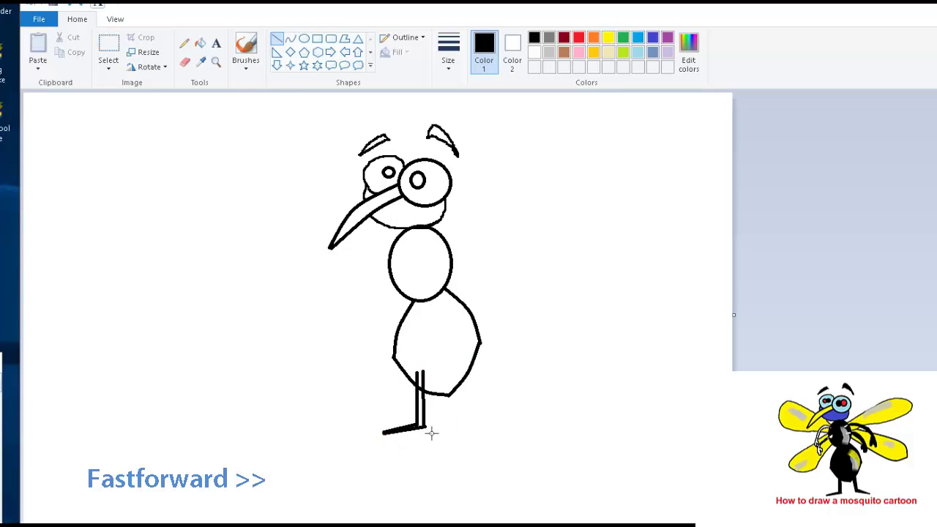
Draw the right leg and its outward-pointing foot with straight lines, and close the tops of both legs
{"action": "mouse_move", "coordinate": [451, 366]}
{"action": "left_mouse_down"}
{"action": "mouse_move", "coordinate": [463, 424]}
{"action": "mouse_move", "coordinate": [503, 428]}
{"action": "left_mouse_up"}
{"action": "left_click", "coordinate": [488, 421]}
{"action": "mouse_move", "coordinate": [460, 363]}
{"action": "left_mouse_down"}
{"action": "mouse_move", "coordinate": [469, 420]}
{"action": "mouse_move", "coordinate": [505, 431]}
{"action": "left_mouse_up"}
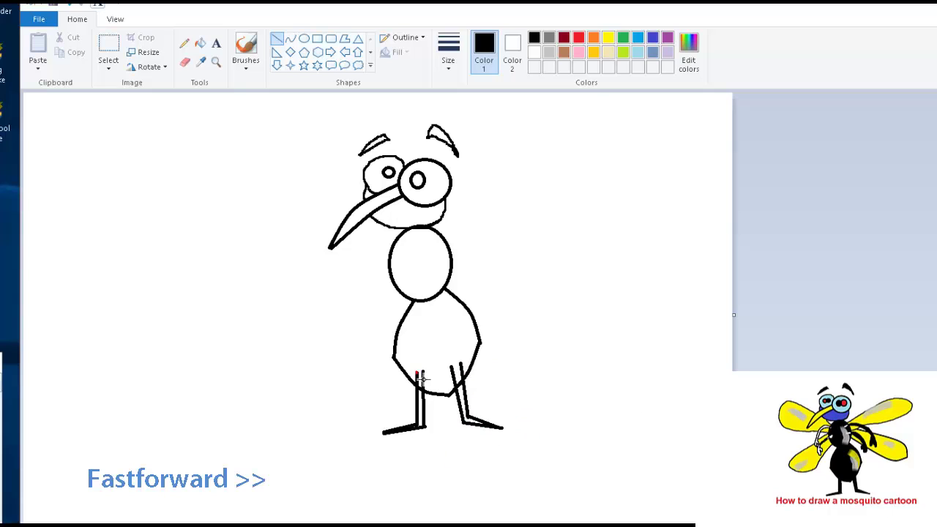
{"action": "left_click", "coordinate": [439, 356]}
{"action": "left_click_drag", "start_coordinate": [451, 365], "coordinate": [461, 362]}
Fill both legs and both pupils with black
{"action": "left_click", "coordinate": [200, 43]}
{"action": "left_click", "coordinate": [423, 410]}
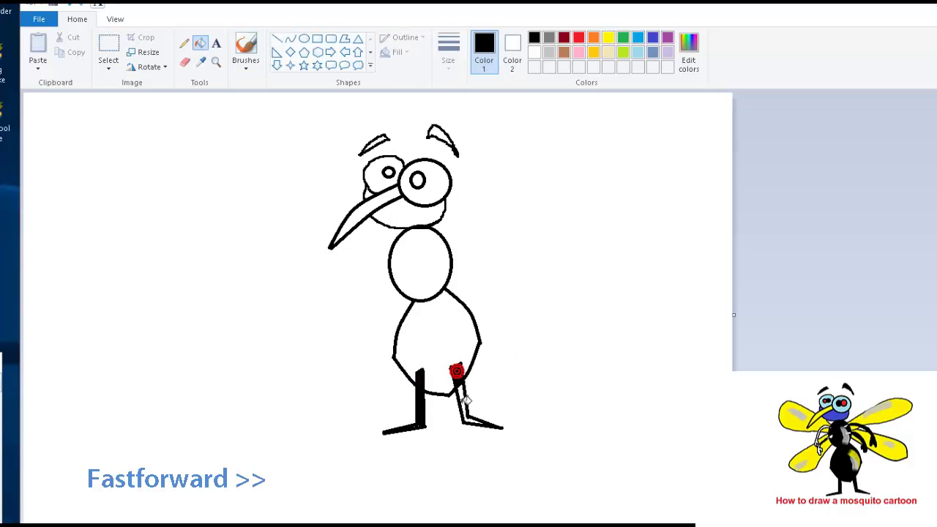
{"action": "left_click", "coordinate": [459, 400]}
{"action": "left_click", "coordinate": [417, 181]}
{"action": "left_click", "coordinate": [388, 172]}
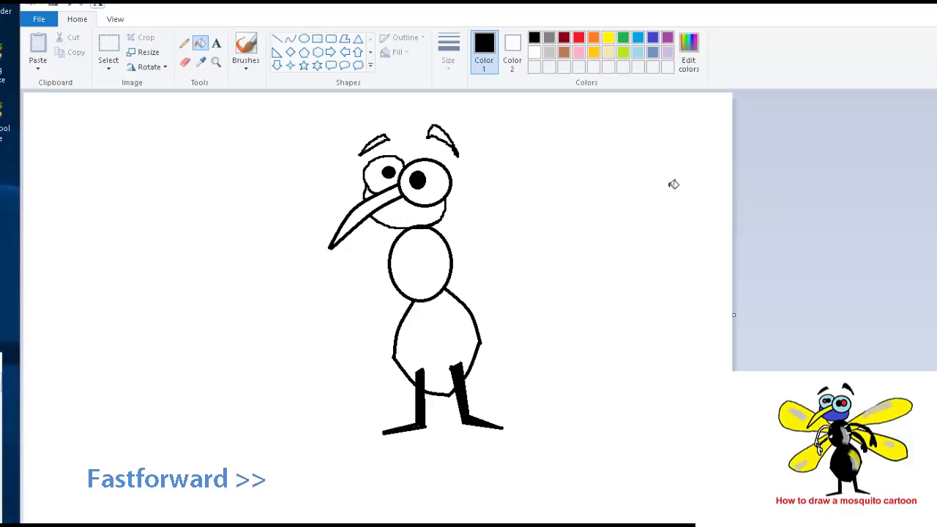
Draw a small oval highlight beside the black pupil in each eye
{"action": "left_click", "coordinate": [304, 39]}
{"action": "left_click_drag", "start_coordinate": [427, 173], "coordinate": [440, 187]}
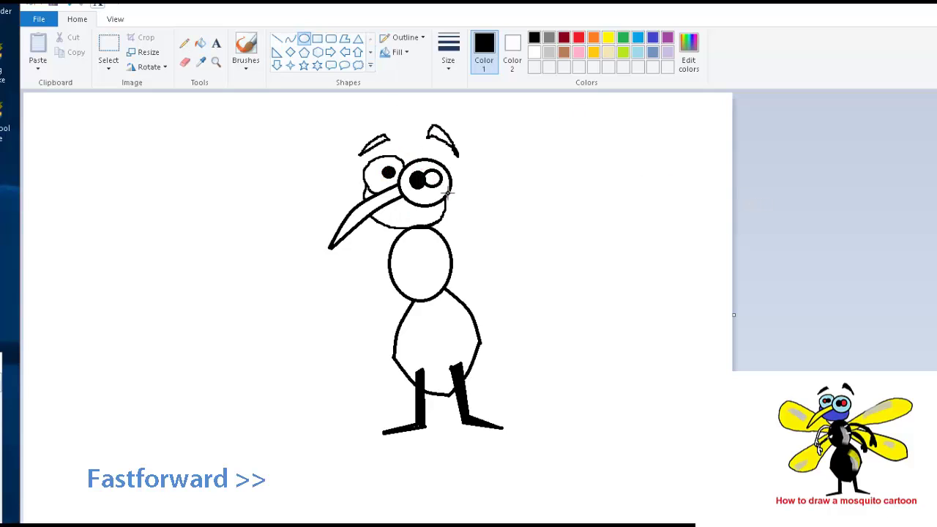
{"action": "left_click", "coordinate": [505, 192]}
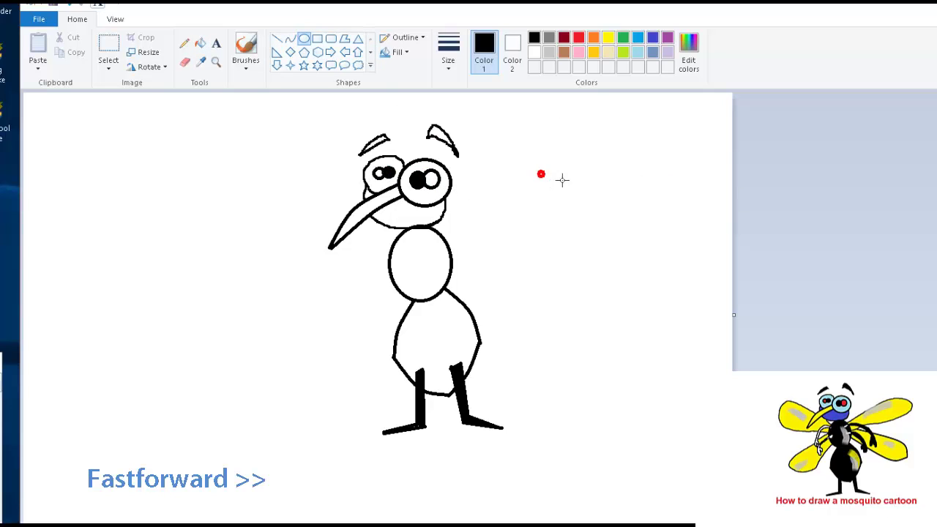
Fill both eyes around the pupils with green
{"action": "left_click", "coordinate": [199, 42]}
{"action": "left_click", "coordinate": [623, 37]}
{"action": "left_click", "coordinate": [438, 198]}
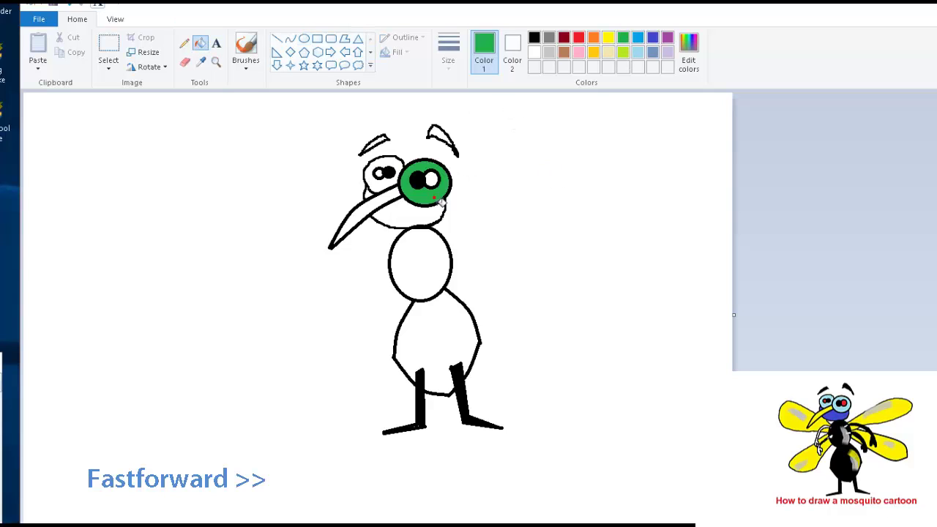
{"action": "left_click", "coordinate": [403, 165]}
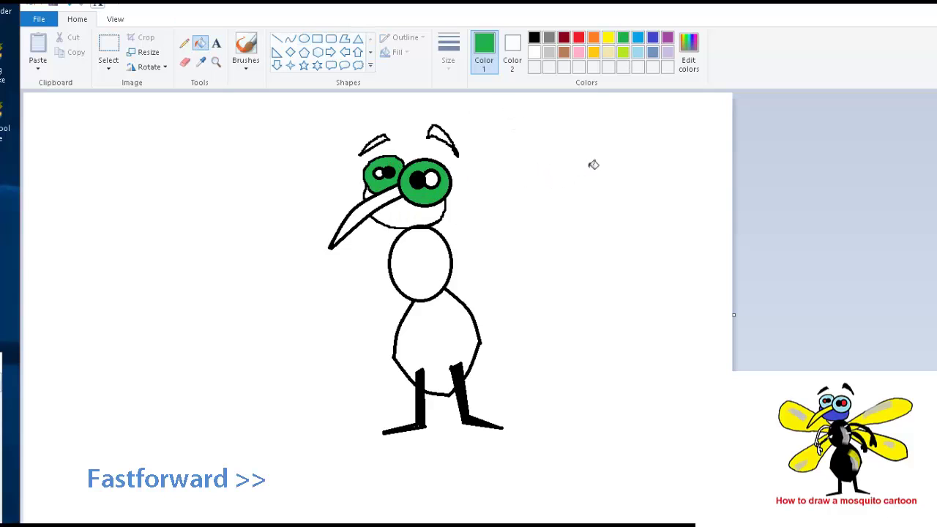
Recolor both eyes around the pupils with light blue
{"action": "left_click", "coordinate": [637, 52]}
{"action": "left_click", "coordinate": [431, 169]}
{"action": "left_click", "coordinate": [390, 165]}
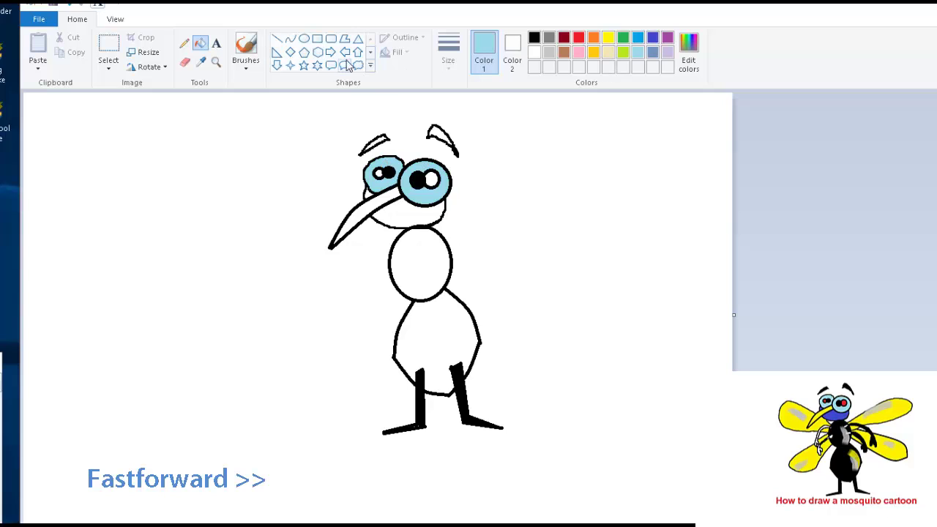
Sketch two bent arms with hands on the right side of the thorax using the Pencil in black
{"action": "left_click", "coordinate": [290, 38]}
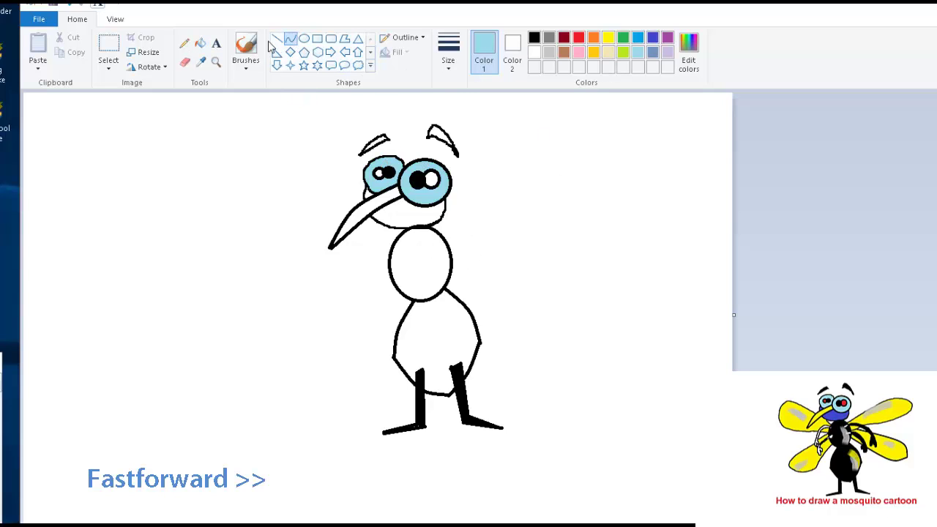
{"action": "left_click", "coordinate": [184, 42]}
{"action": "left_click", "coordinate": [534, 38]}
{"action": "mouse_move", "coordinate": [430, 242]}
{"action": "left_mouse_down"}
{"action": "mouse_move", "coordinate": [471, 245]}
{"action": "mouse_move", "coordinate": [519, 281]}
{"action": "left_mouse_up"}
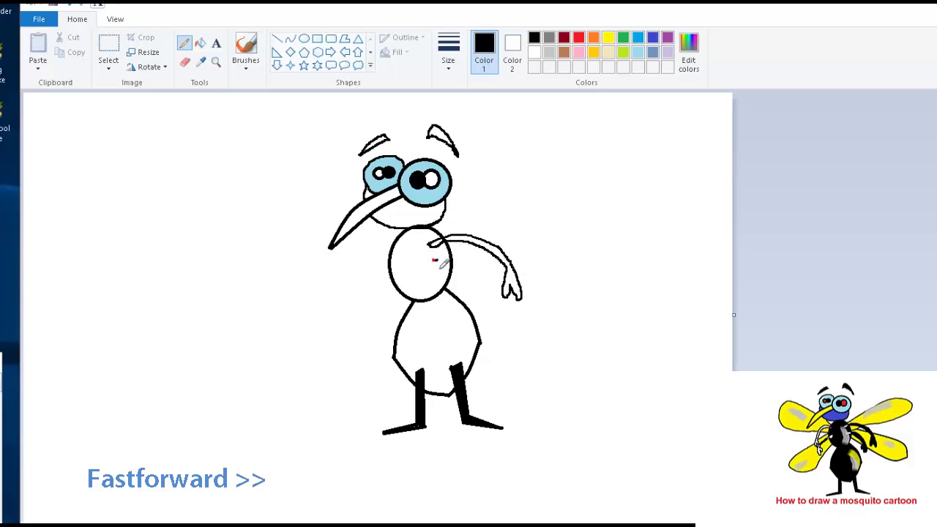
{"action": "mouse_move", "coordinate": [434, 260]}
{"action": "left_mouse_down"}
{"action": "mouse_move", "coordinate": [481, 281]}
{"action": "mouse_move", "coordinate": [498, 309]}
{"action": "left_mouse_up"}
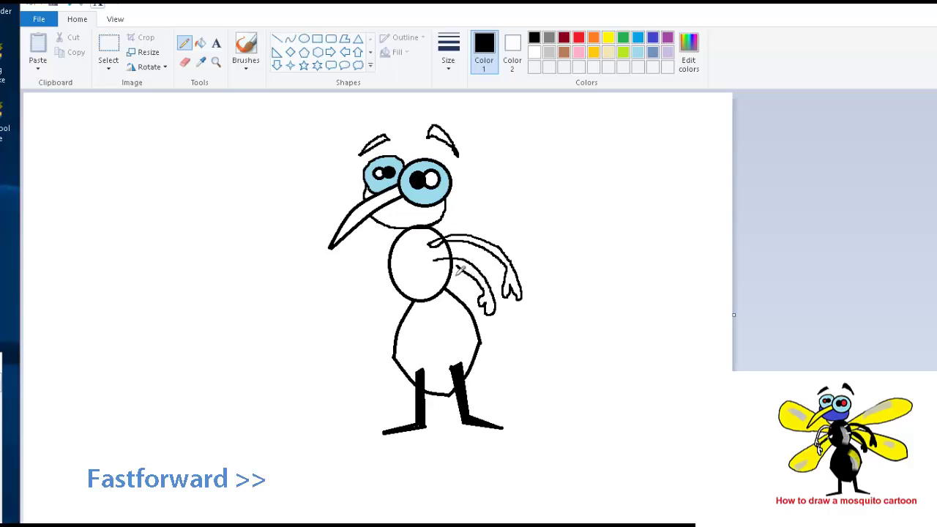
Sketch two bent arms with hands on the left side of the thorax freehand
{"action": "mouse_move", "coordinate": [395, 242]}
{"action": "left_mouse_down"}
{"action": "mouse_move", "coordinate": [374, 251]}
{"action": "mouse_move", "coordinate": [357, 282]}
{"action": "left_mouse_up"}
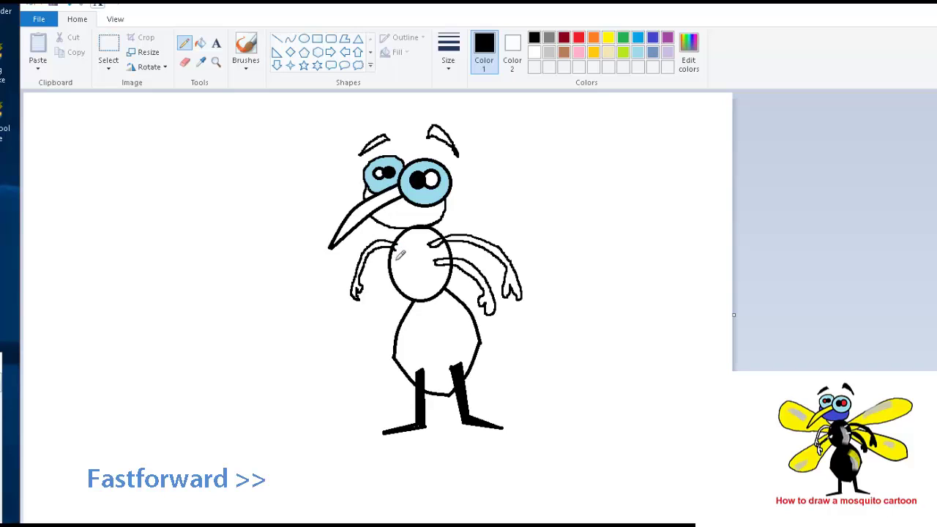
{"action": "left_click_drag", "start_coordinate": [399, 267], "coordinate": [361, 299]}
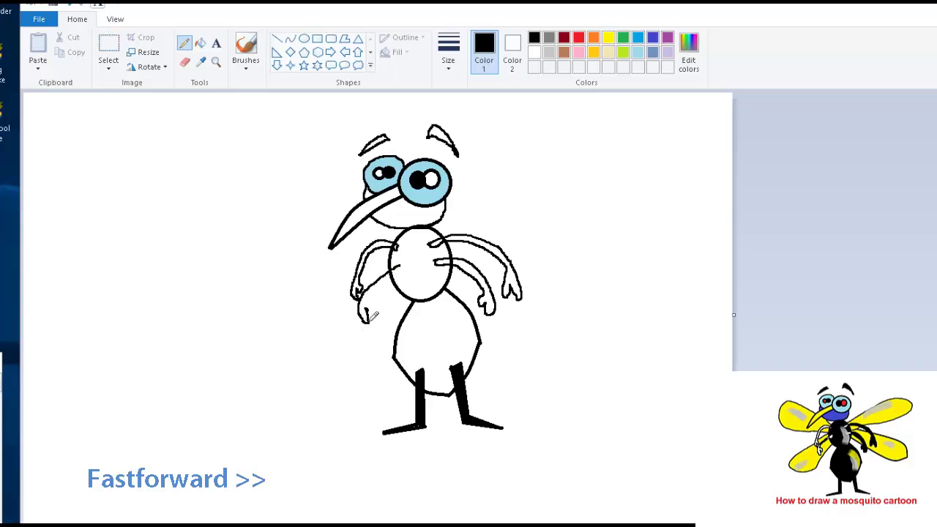
{"action": "left_click_drag", "start_coordinate": [388, 280], "coordinate": [367, 302]}
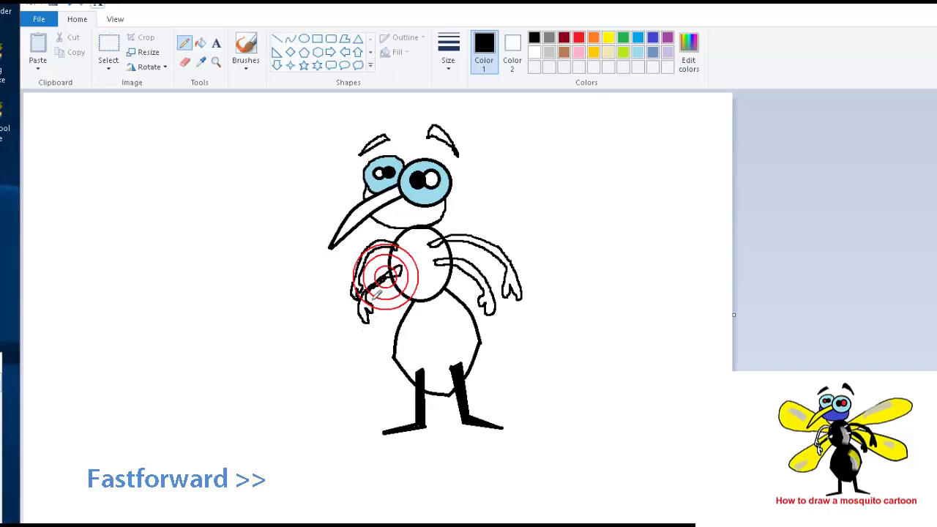
Draw the lower right wing with bent curves, extending from the thorax behind the arms to a rounded tip
{"action": "mouse_move", "coordinate": [455, 284]}
{"action": "left_mouse_down"}
{"action": "mouse_move", "coordinate": [523, 339]}
{"action": "mouse_move", "coordinate": [605, 312]}
{"action": "mouse_move", "coordinate": [525, 252]}
{"action": "mouse_move", "coordinate": [480, 236]}
{"action": "left_mouse_up"}
{"action": "key", "text": "ctrl+z"}
{"action": "left_click", "coordinate": [291, 38]}
{"action": "left_click_drag", "start_coordinate": [452, 277], "coordinate": [605, 331]}
{"action": "left_click_drag", "start_coordinate": [542, 333], "coordinate": [579, 359]}
{"action": "left_click_drag", "start_coordinate": [550, 279], "coordinate": [577, 339]}
{"action": "left_click", "coordinate": [652, 287]}
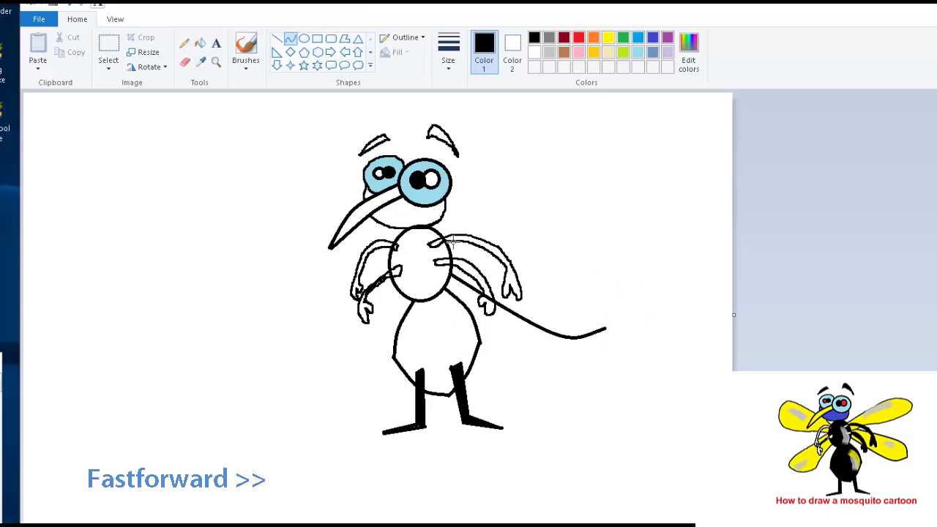
{"action": "mouse_move", "coordinate": [467, 251]}
{"action": "left_mouse_down"}
{"action": "mouse_move", "coordinate": [613, 329]}
{"action": "mouse_move", "coordinate": [613, 292]}
{"action": "left_mouse_up"}
{"action": "left_click", "coordinate": [612, 293]}
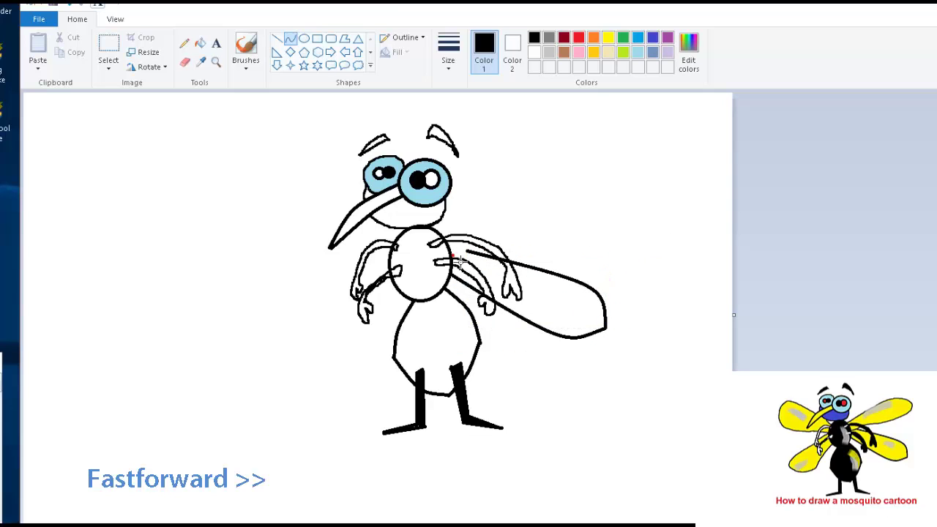
{"action": "mouse_move", "coordinate": [466, 252]}
{"action": "left_mouse_down"}
{"action": "mouse_move", "coordinate": [621, 217]}
{"action": "mouse_move", "coordinate": [644, 195]}
{"action": "mouse_move", "coordinate": [628, 245]}
{"action": "mouse_move", "coordinate": [656, 241]}
{"action": "left_mouse_up"}
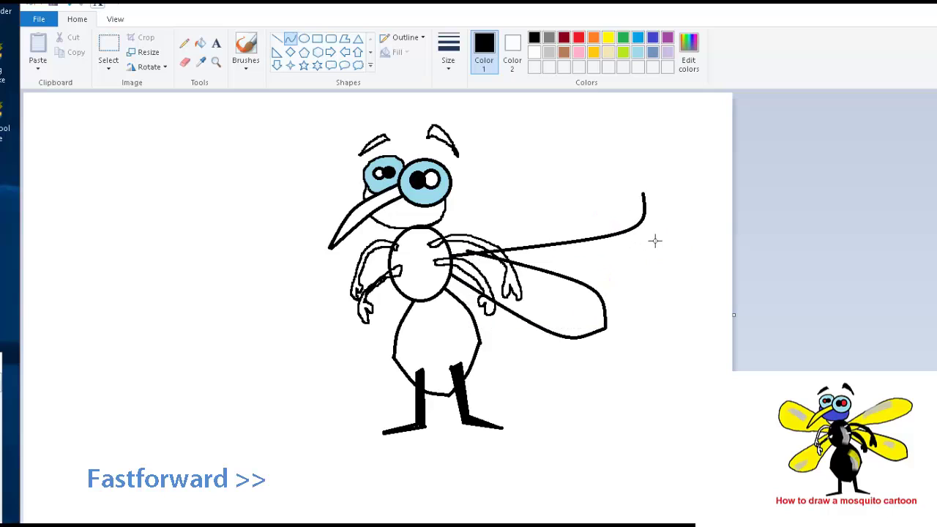
{"action": "key", "text": "ctrl+z"}
{"action": "mouse_move", "coordinate": [467, 252]}
{"action": "left_mouse_down"}
{"action": "mouse_move", "coordinate": [603, 224]}
{"action": "mouse_move", "coordinate": [602, 214]}
{"action": "mouse_move", "coordinate": [610, 245]}
{"action": "mouse_move", "coordinate": [601, 235]}
{"action": "left_mouse_up"}
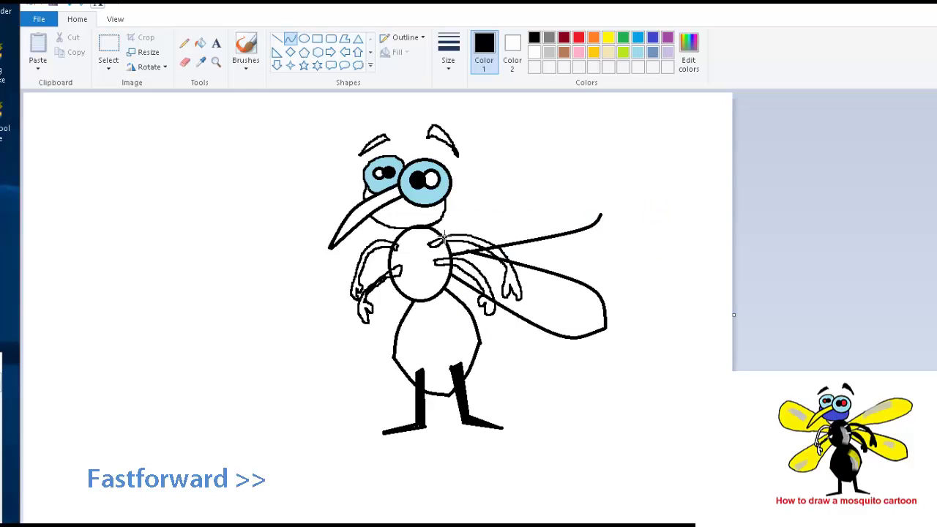
{"action": "mouse_move", "coordinate": [443, 236]}
{"action": "left_mouse_down"}
{"action": "mouse_move", "coordinate": [519, 230]}
{"action": "mouse_move", "coordinate": [609, 151]}
{"action": "mouse_move", "coordinate": [607, 220]}
{"action": "left_mouse_up"}
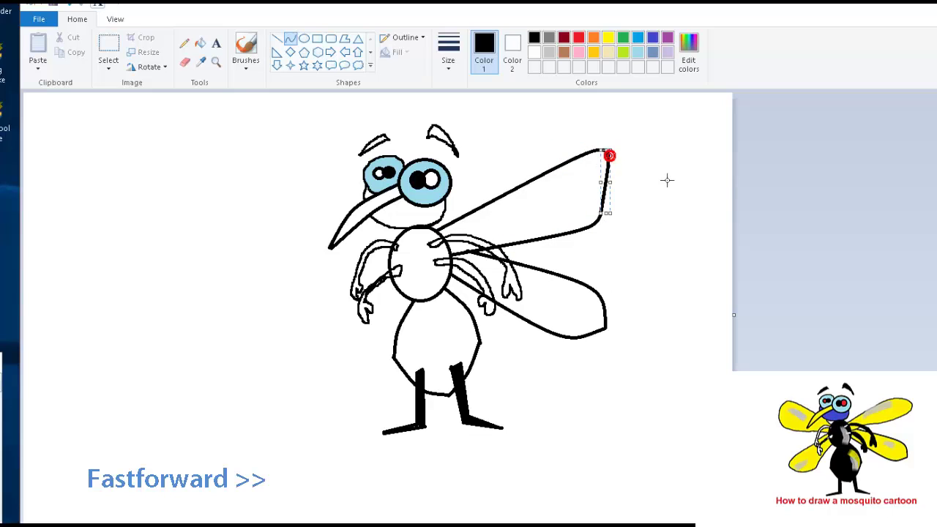
{"action": "key", "text": "ctrl+z"}
{"action": "key", "text": "ctrl+z"}
{"action": "key", "text": "ctrl+z"}
Sketch the upper right wing and both left wings freehand in black with the Pencil, each extending from the thorax to a rounded tip
{"action": "left_click", "coordinate": [184, 43]}
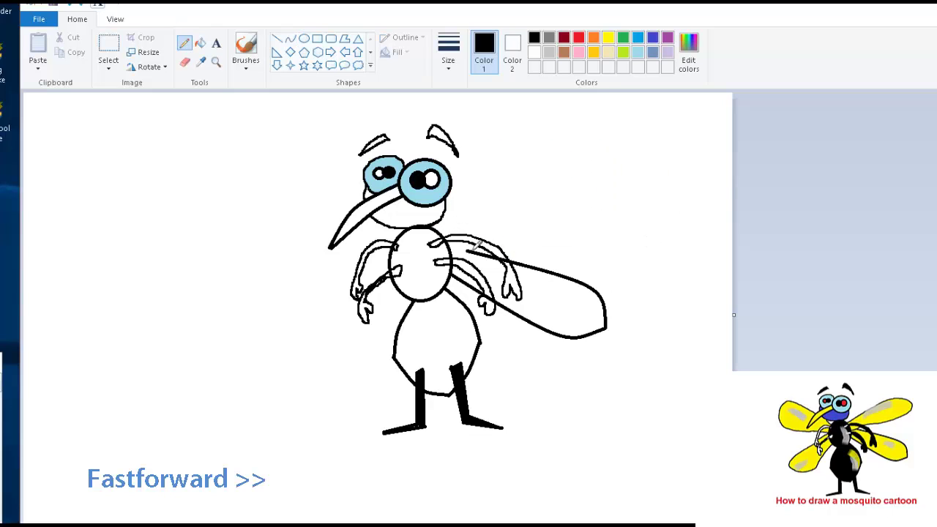
{"action": "mouse_move", "coordinate": [488, 241]}
{"action": "left_mouse_down"}
{"action": "mouse_move", "coordinate": [620, 196]}
{"action": "mouse_move", "coordinate": [538, 186]}
{"action": "mouse_move", "coordinate": [443, 239]}
{"action": "left_mouse_up"}
{"action": "left_click", "coordinate": [485, 241]}
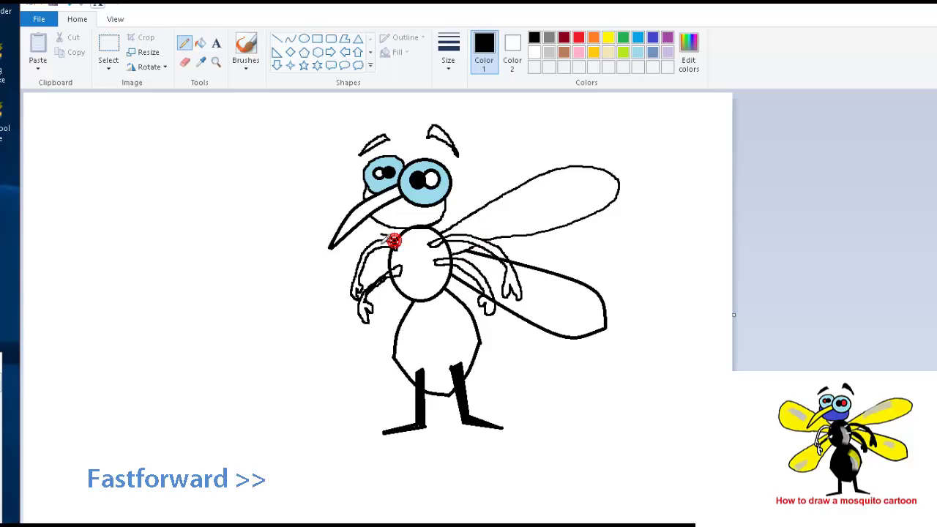
{"action": "mouse_move", "coordinate": [355, 207]}
{"action": "left_mouse_down"}
{"action": "mouse_move", "coordinate": [263, 193]}
{"action": "mouse_move", "coordinate": [318, 261]}
{"action": "mouse_move", "coordinate": [351, 256]}
{"action": "mouse_move", "coordinate": [370, 279]}
{"action": "mouse_move", "coordinate": [319, 316]}
{"action": "mouse_move", "coordinate": [304, 369]}
{"action": "mouse_move", "coordinate": [372, 336]}
{"action": "mouse_move", "coordinate": [396, 294]}
{"action": "left_mouse_up"}
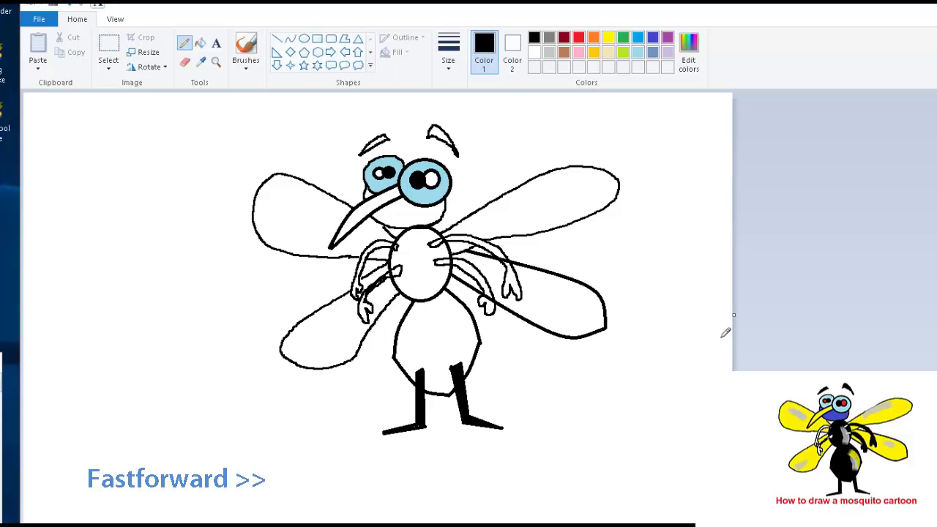
Fill the white spots inside the pupils of both eyes with red
{"action": "left_click", "coordinate": [199, 42]}
{"action": "left_click", "coordinate": [564, 37]}
{"action": "left_click", "coordinate": [578, 37]}
{"action": "left_click", "coordinate": [419, 179]}
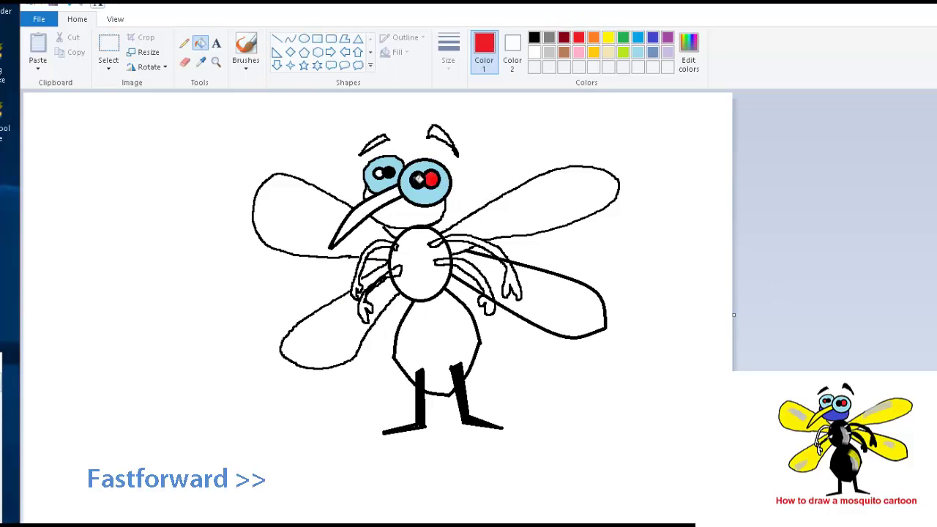
Fill both eyebrows with black
{"action": "left_click", "coordinate": [534, 38]}
{"action": "left_click", "coordinate": [442, 137]}
{"action": "left_click", "coordinate": [376, 144]}
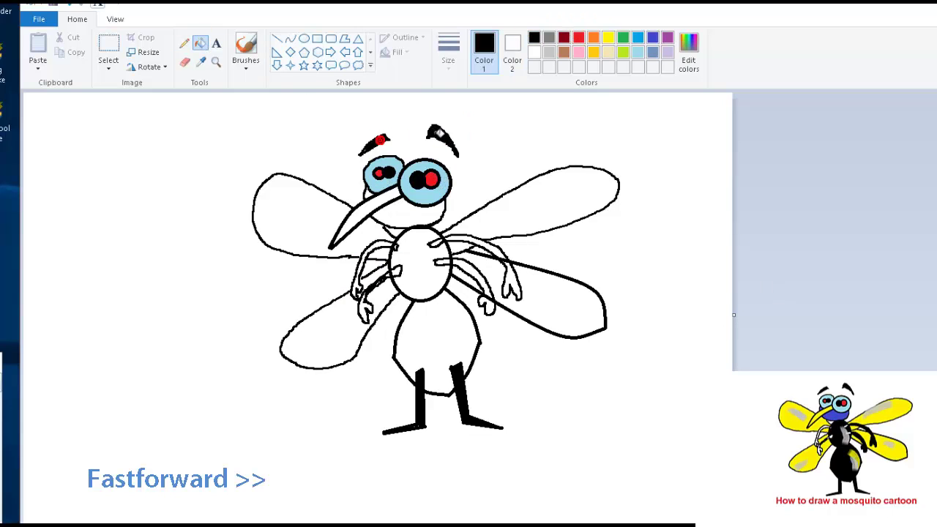
{"action": "left_click", "coordinate": [622, 52]}
{"action": "left_click", "coordinate": [295, 204]}
{"action": "key", "text": "ctrl+z"}
Fill the upper and lower wings on both sides of the body with yellow
{"action": "left_click", "coordinate": [609, 37]}
{"action": "left_click", "coordinate": [300, 210]}
{"action": "left_click", "coordinate": [531, 203]}
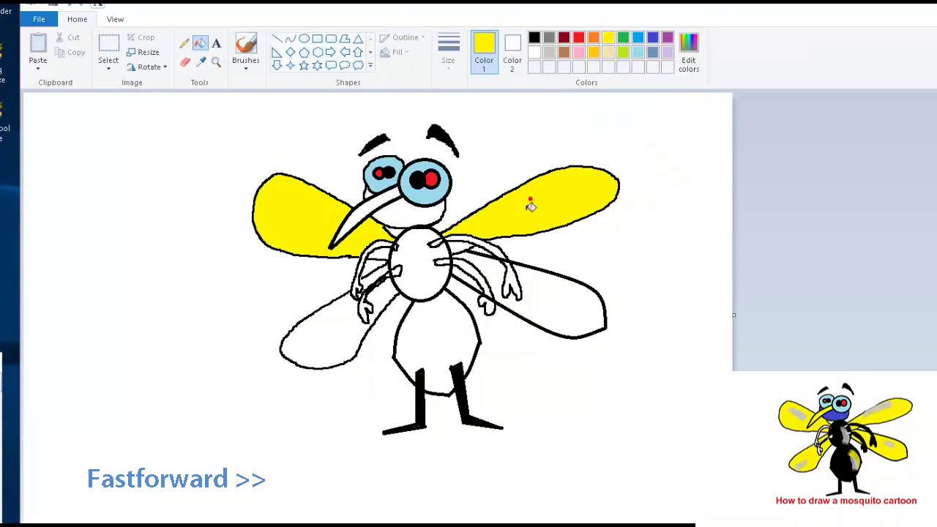
{"action": "left_click", "coordinate": [467, 282]}
{"action": "left_click", "coordinate": [388, 300]}
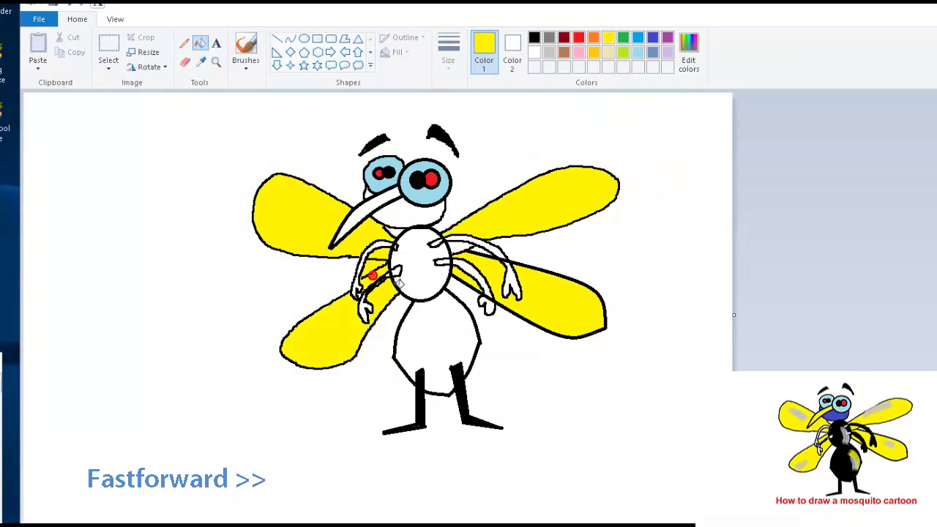
Close the outline gap around the lower left arm with the black Pencil and fill the adjoining wing section with yellow
{"action": "left_click", "coordinate": [183, 44]}
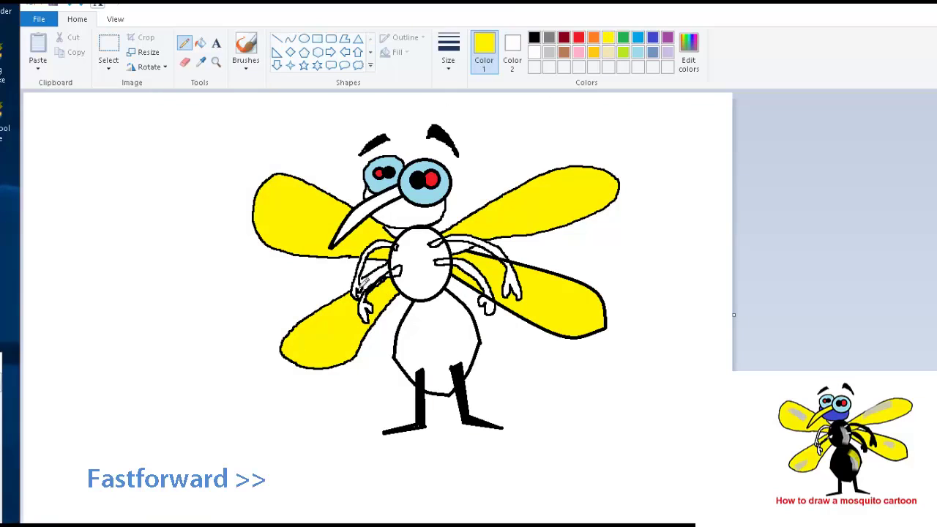
{"action": "left_click", "coordinate": [534, 37]}
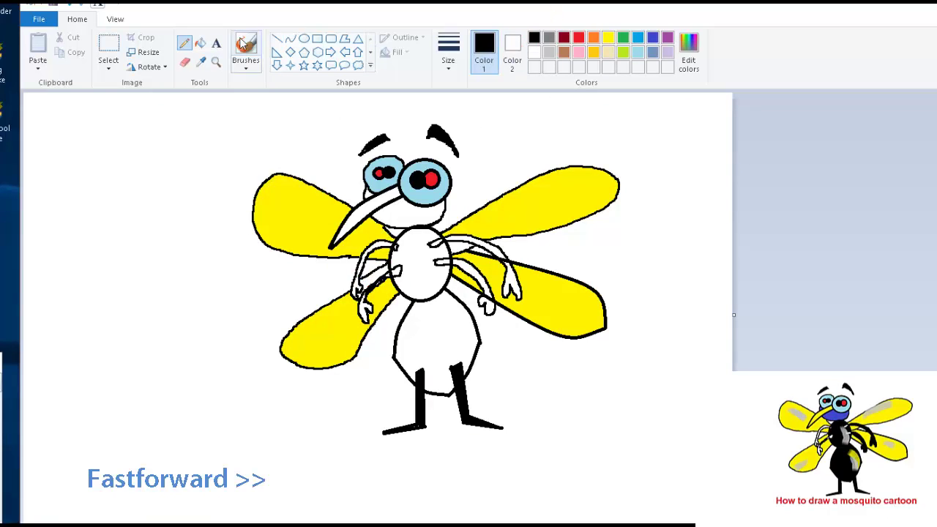
{"action": "left_click", "coordinate": [200, 43]}
{"action": "left_click", "coordinate": [608, 37]}
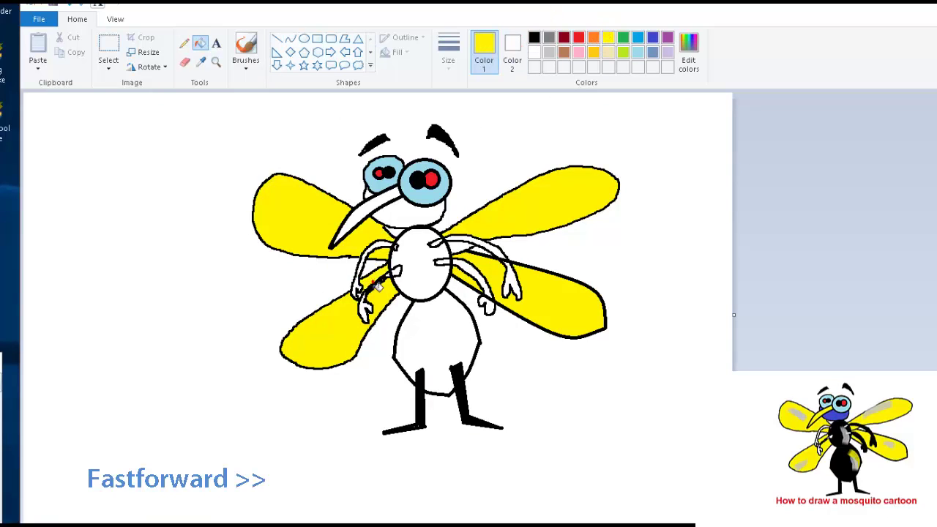
Try blue-gray and light gray fills on the thorax and abdomen
{"action": "left_click", "coordinate": [653, 52]}
{"action": "left_click", "coordinate": [421, 260]}
{"action": "left_click", "coordinate": [439, 340]}
{"action": "left_click", "coordinate": [549, 37]}
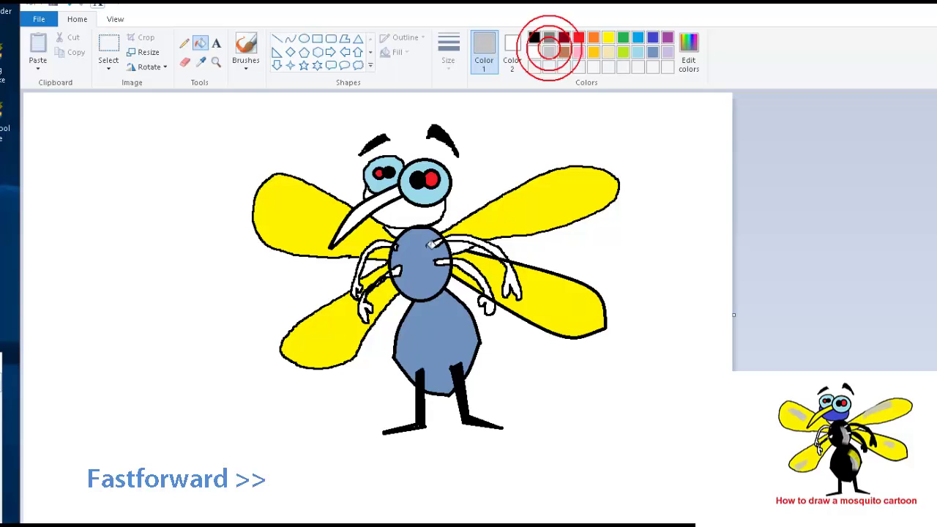
{"action": "left_click", "coordinate": [421, 264]}
{"action": "left_click", "coordinate": [438, 341]}
Try a brown fill on the thorax, abdomen and head, and undo the head fill
{"action": "left_click", "coordinate": [564, 52]}
{"action": "left_click", "coordinate": [421, 264]}
{"action": "left_click", "coordinate": [443, 337]}
{"action": "left_click", "coordinate": [408, 217]}
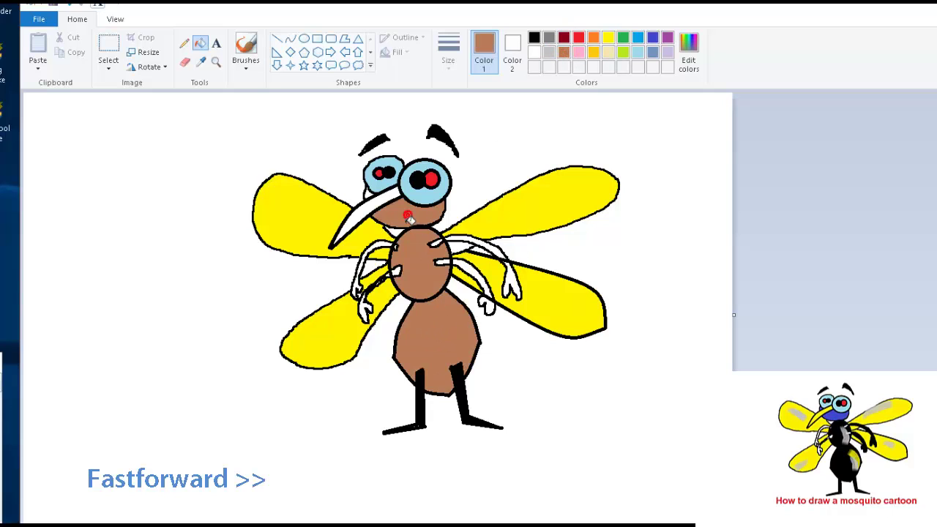
{"action": "key", "text": "ctrl+z"}
Try a gold fill on the thorax and abdomen, and undo it
{"action": "left_click", "coordinate": [594, 52]}
{"action": "left_click", "coordinate": [421, 264]}
{"action": "left_click", "coordinate": [439, 342]}
{"action": "key", "text": "ctrl+z"}
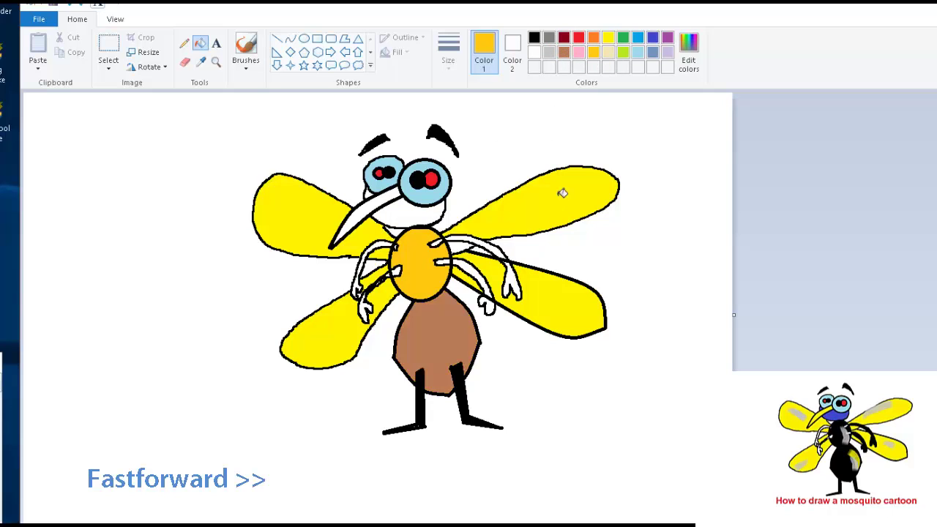
{"action": "key", "text": "ctrl+z"}
Try a black fill on the thorax and abdomen
{"action": "left_click", "coordinate": [534, 39]}
{"action": "left_click", "coordinate": [421, 264]}
{"action": "left_click", "coordinate": [440, 341]}
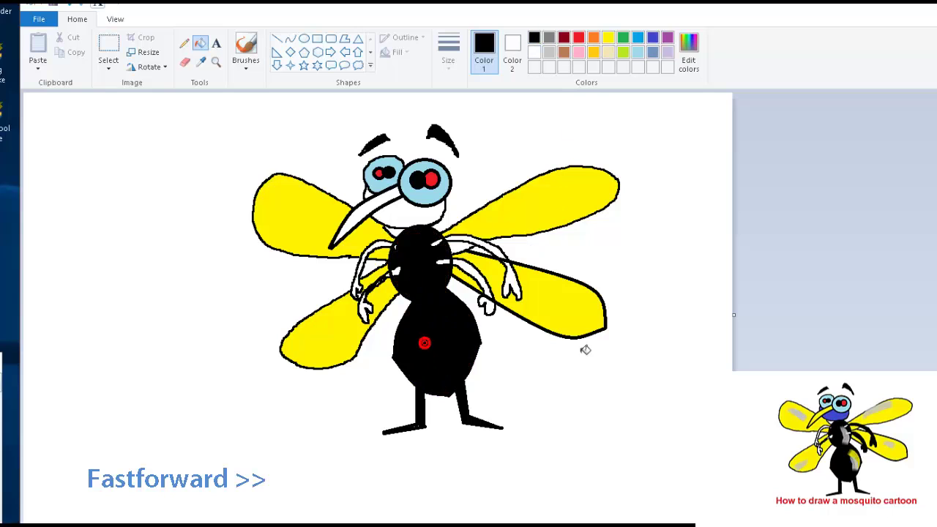
Try a black fill on the arms and hands on both sides of the thorax
{"action": "left_click", "coordinate": [472, 272]}
{"action": "left_click", "coordinate": [489, 308]}
{"action": "left_click", "coordinate": [510, 284]}
{"action": "left_click", "coordinate": [493, 256]}
{"action": "left_click", "coordinate": [435, 244]}
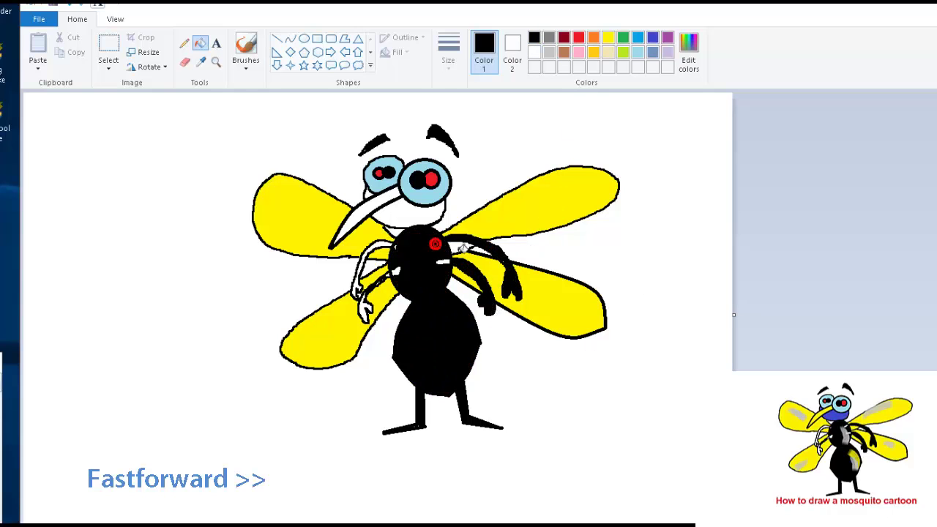
{"action": "left_click", "coordinate": [391, 250]}
{"action": "left_click", "coordinate": [366, 306]}
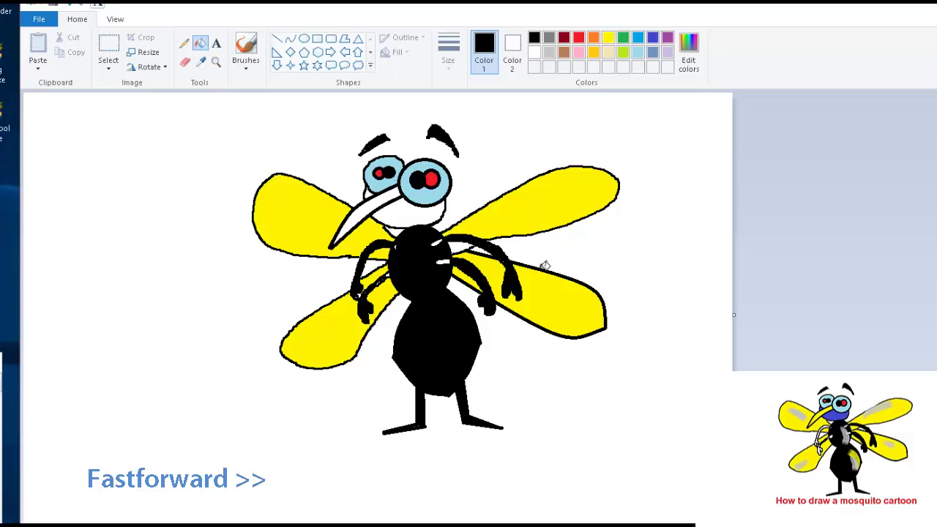
Try black and dark gray fills on the head, and undo the recent head and arm fills
{"action": "left_click", "coordinate": [442, 212]}
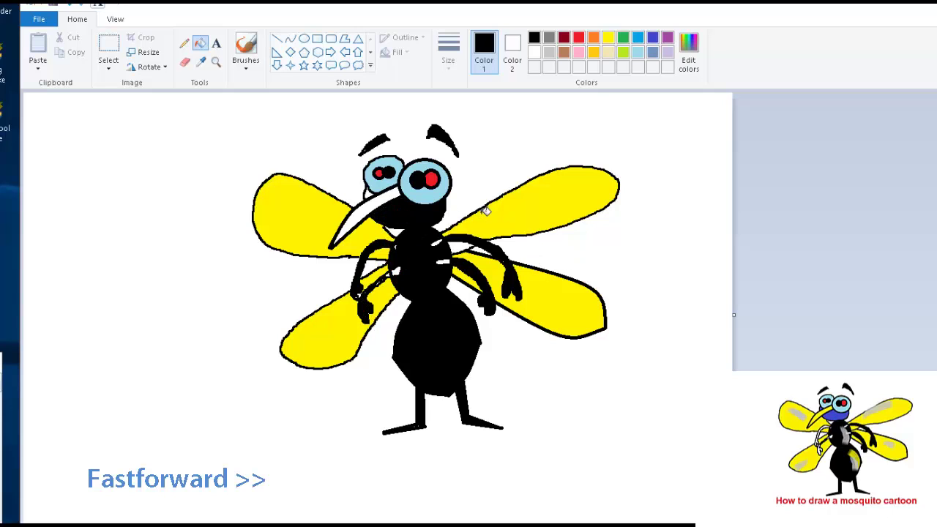
{"action": "left_click", "coordinate": [550, 38]}
{"action": "left_click", "coordinate": [410, 214]}
{"action": "key", "text": "ctrl+z"}
{"action": "key", "text": "ctrl+z"}
{"action": "key", "text": "ctrl+z"}
{"action": "key", "text": "ctrl+z"}
{"action": "key", "text": "ctrl+z"}
{"action": "key", "text": "ctrl+z"}
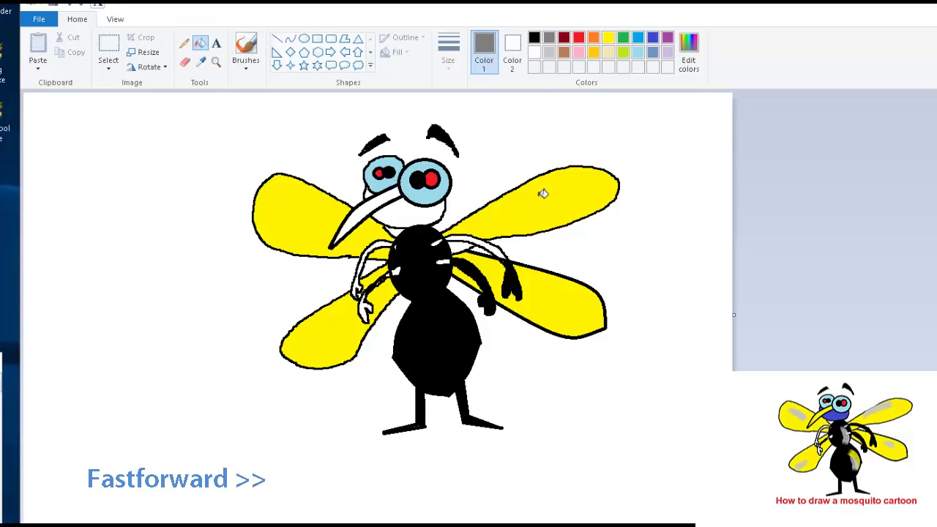
Try a dark gray fill on the thorax, abdomen, head and beak, and undo the last fills
{"action": "left_click", "coordinate": [439, 295]}
{"action": "left_click", "coordinate": [419, 199]}
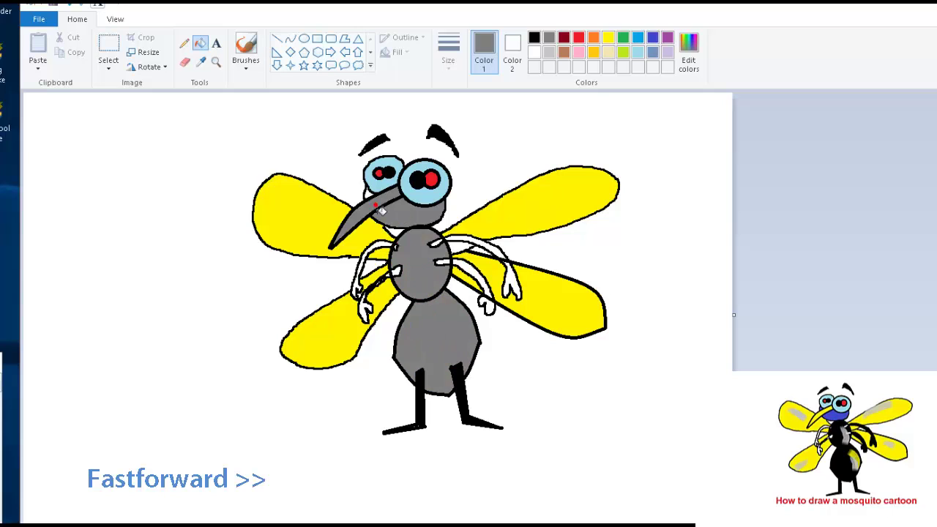
{"action": "key", "text": "ctrl+z"}
{"action": "key", "text": "ctrl+z"}
Fill the abdomen and thorax with black
{"action": "left_click", "coordinate": [535, 37]}
{"action": "left_click", "coordinate": [436, 323]}
{"action": "left_click", "coordinate": [435, 267]}
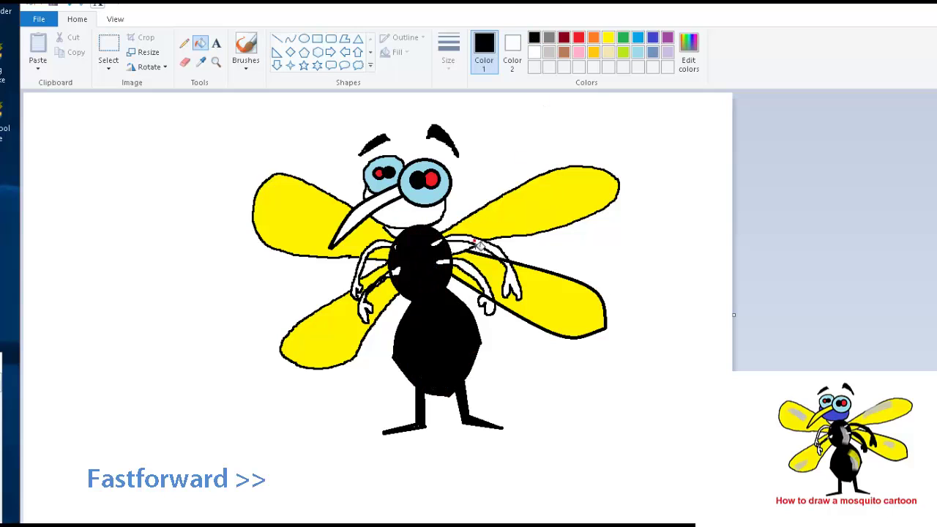
Fill both right arms and their hands with black
{"action": "left_click", "coordinate": [480, 246]}
{"action": "left_click", "coordinate": [509, 277]}
{"action": "left_click", "coordinate": [480, 282]}
{"action": "left_click", "coordinate": [487, 305]}
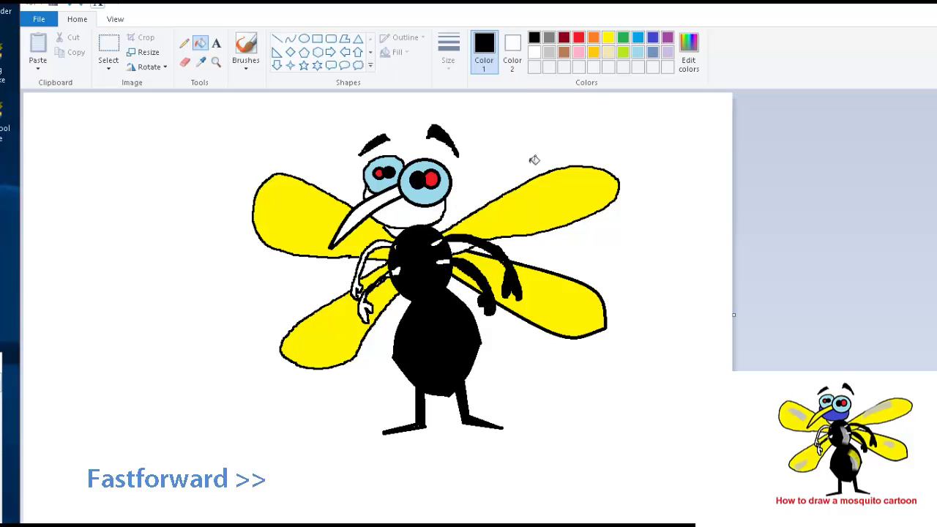
Fill the head below the eyes and the small area beside the left eye with indigo blue
{"action": "left_click", "coordinate": [653, 38]}
{"action": "left_click", "coordinate": [407, 214]}
{"action": "left_click", "coordinate": [365, 195]}
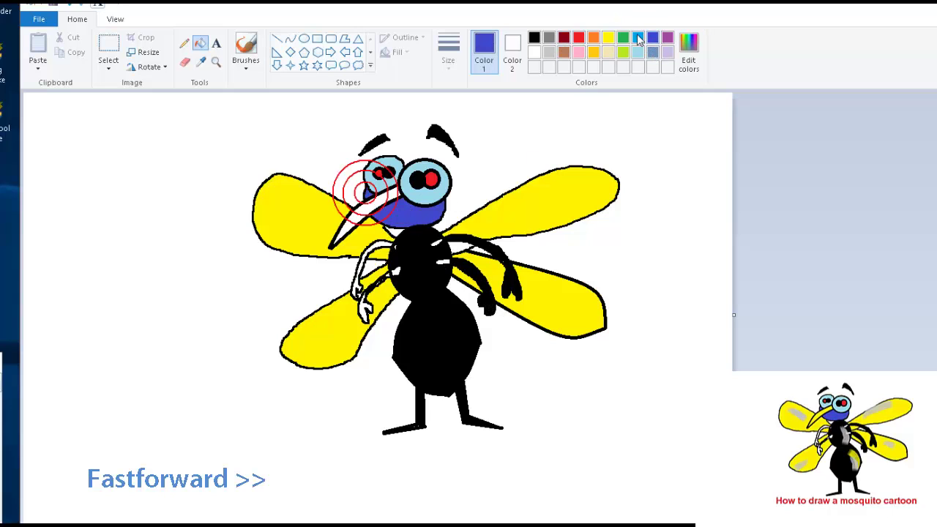
Try red, lavender and black fills on the beak, undoing each one
{"action": "left_click", "coordinate": [579, 37]}
{"action": "left_click", "coordinate": [369, 216]}
{"action": "key", "text": "ctrl+z"}
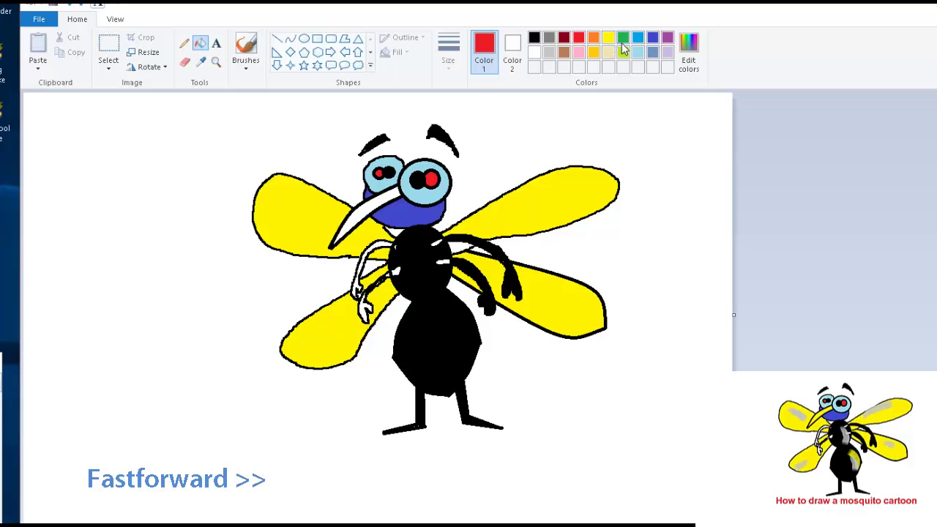
{"action": "left_click", "coordinate": [668, 52]}
{"action": "left_click", "coordinate": [368, 216]}
{"action": "key", "text": "ctrl+z"}
{"action": "left_click", "coordinate": [534, 37]}
{"action": "left_click", "coordinate": [369, 216]}
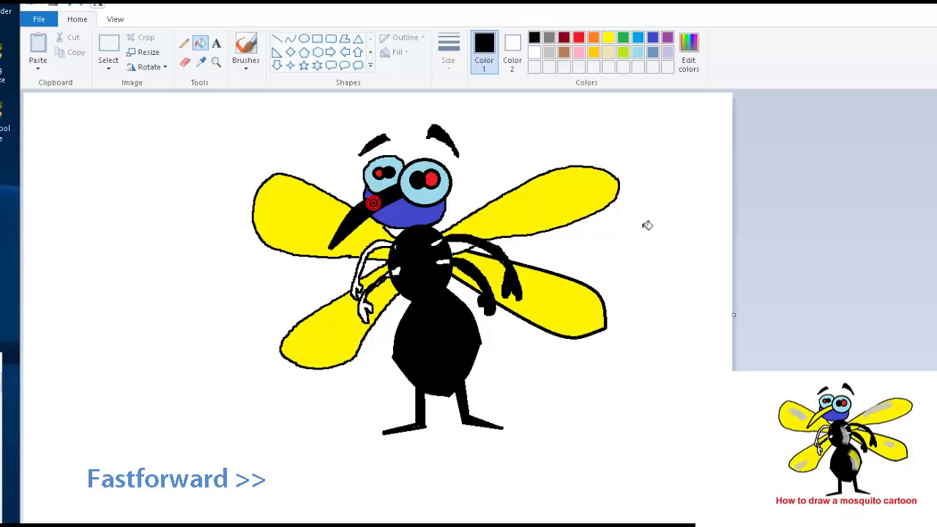
{"action": "key", "text": "ctrl+z"}
Fill the beak with yellow
{"action": "left_click", "coordinate": [579, 52]}
{"action": "left_click", "coordinate": [579, 38]}
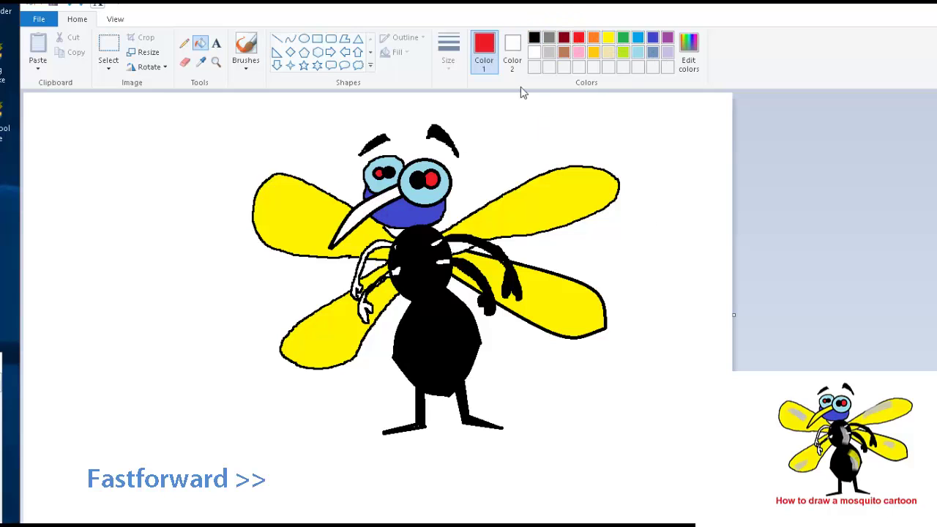
{"action": "left_click", "coordinate": [609, 37]}
{"action": "left_click", "coordinate": [368, 216]}
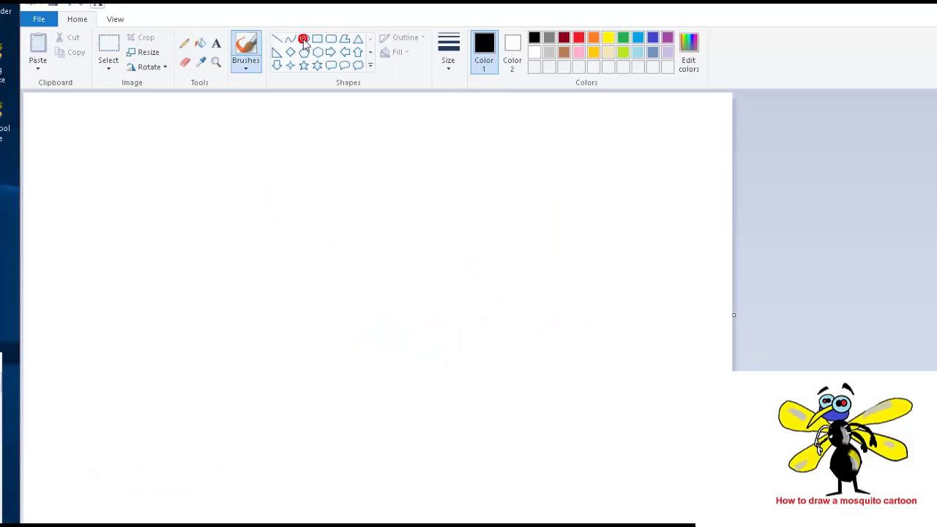
Draw a thick black, nearly round oval outline for the large eye in the upper middle of the blank canvas
{"action": "left_click", "coordinate": [303, 39]}
{"action": "mouse_move", "coordinate": [405, 200]}
{"action": "left_mouse_down"}
{"action": "mouse_move", "coordinate": [472, 247]}
{"action": "mouse_move", "coordinate": [457, 257]}
{"action": "mouse_move", "coordinate": [479, 274]}
{"action": "mouse_move", "coordinate": [447, 261]}
{"action": "mouse_move", "coordinate": [472, 256]}
{"action": "mouse_move", "coordinate": [458, 250]}
{"action": "left_mouse_up"}
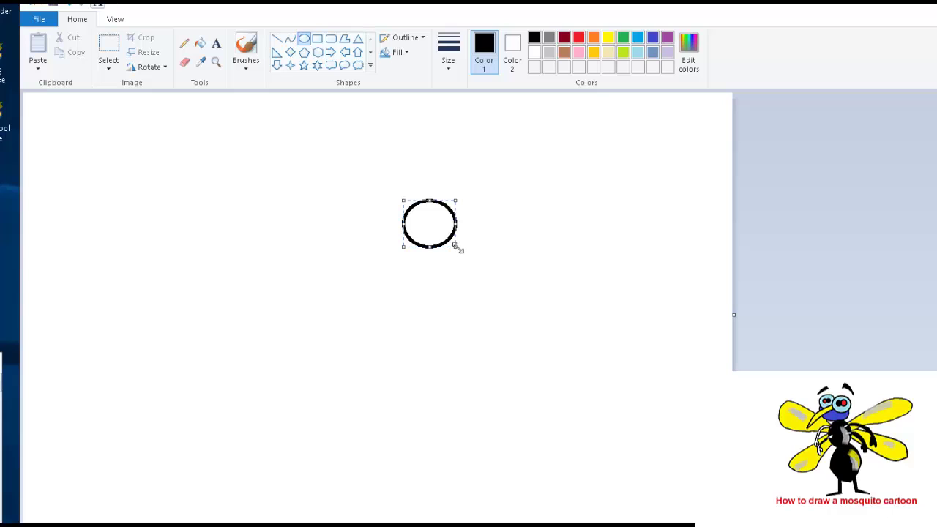
{"action": "left_click", "coordinate": [370, 201]}
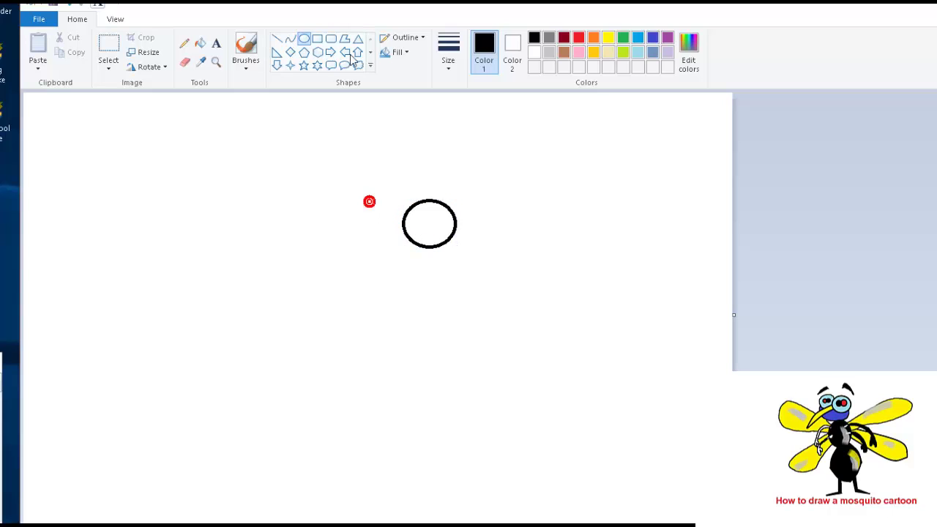
Draw a curved, pointed beak with two bent curves running from the oval's left edge down to a shared tip at the lower left
{"action": "left_click", "coordinate": [290, 41]}
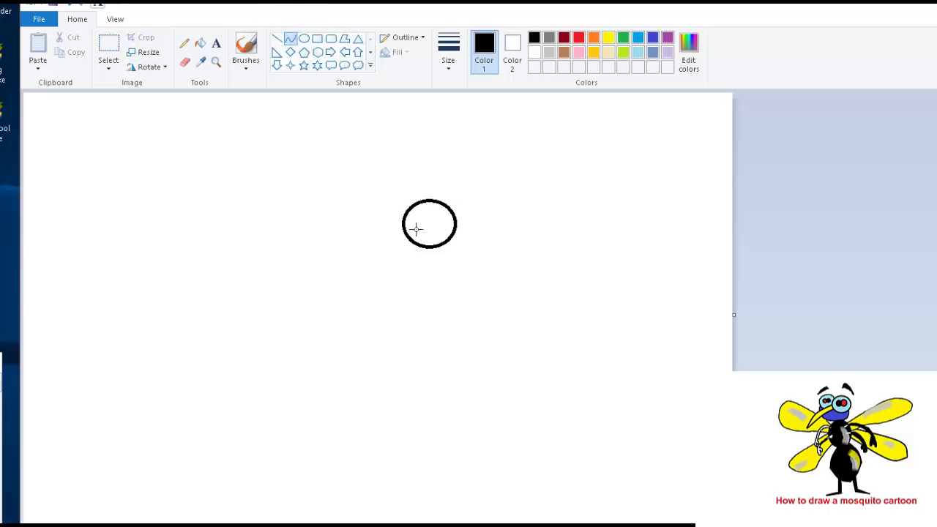
{"action": "left_click_drag", "start_coordinate": [404, 229], "coordinate": [363, 274]}
{"action": "left_click_drag", "start_coordinate": [341, 289], "coordinate": [340, 296]}
{"action": "left_click_drag", "start_coordinate": [371, 266], "coordinate": [354, 247]}
{"action": "left_click", "coordinate": [351, 312]}
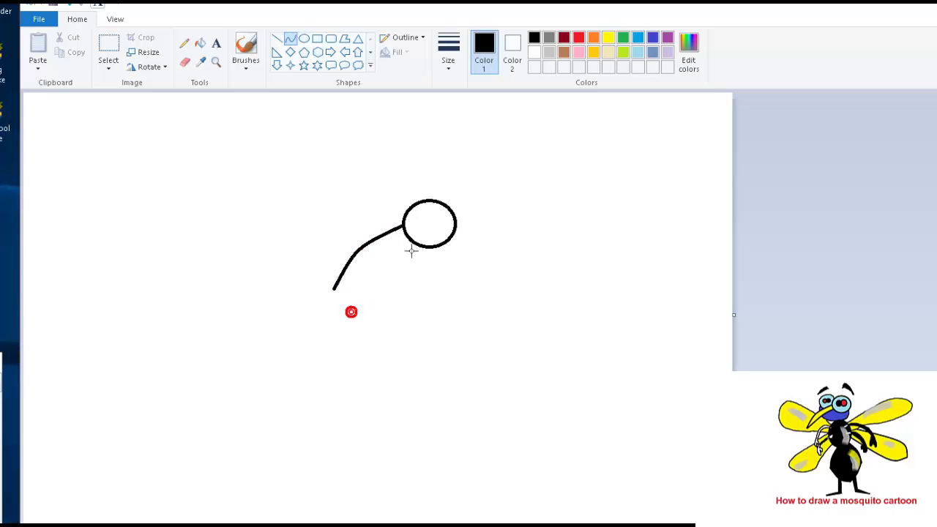
{"action": "left_click_drag", "start_coordinate": [334, 287], "coordinate": [408, 235]}
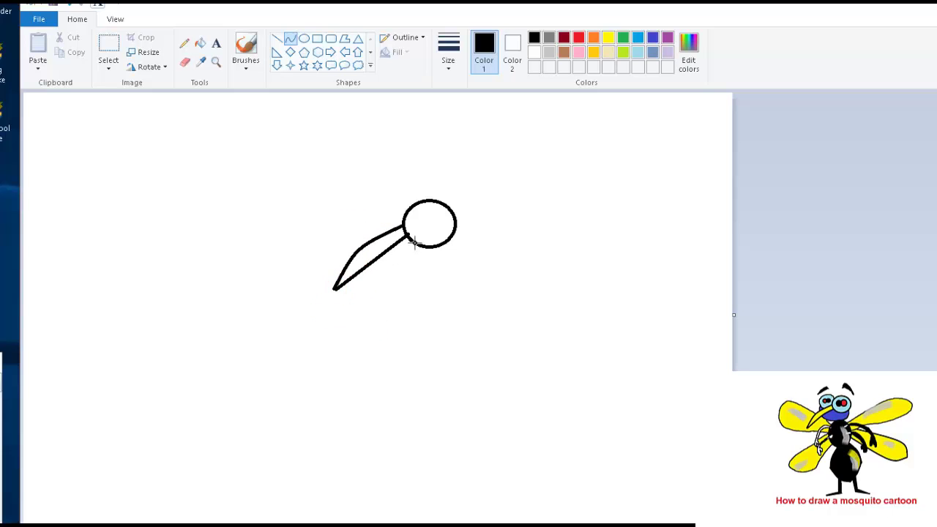
{"action": "mouse_move", "coordinate": [380, 269]}
{"action": "left_mouse_down"}
{"action": "mouse_move", "coordinate": [373, 261]}
{"action": "mouse_move", "coordinate": [386, 256]}
{"action": "left_mouse_up"}
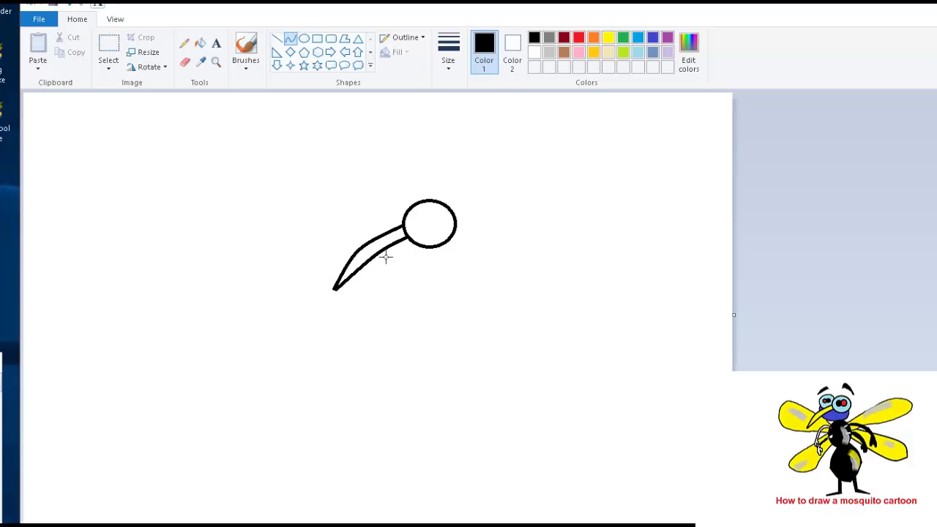
Set a thicker pencil line and draw a smaller round eye above the beak, tucked against the large eye's left edge
{"action": "left_click", "coordinate": [507, 309]}
{"action": "left_click", "coordinate": [184, 42]}
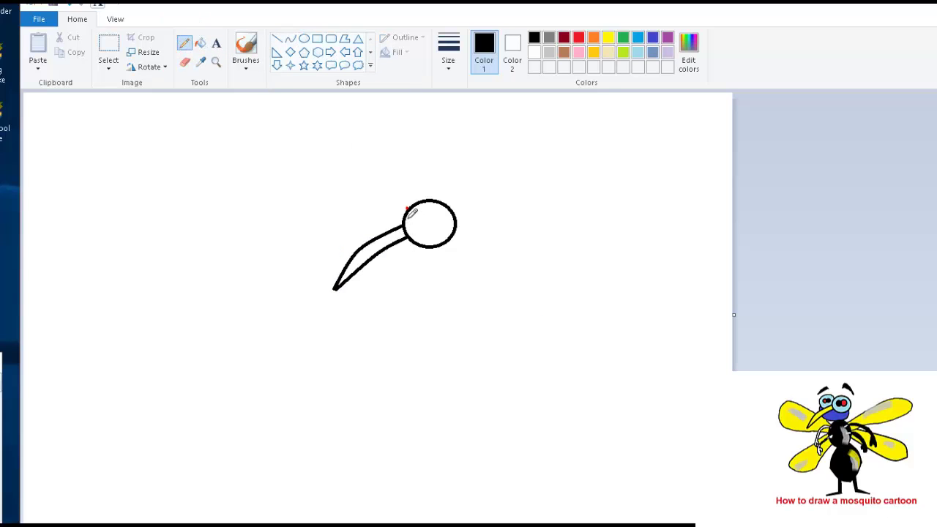
{"action": "left_click_drag", "start_coordinate": [410, 211], "coordinate": [379, 207]}
{"action": "key", "text": "ctrl+z"}
{"action": "left_click", "coordinate": [452, 69]}
{"action": "left_click", "coordinate": [475, 140]}
{"action": "mouse_move", "coordinate": [377, 230]}
{"action": "left_mouse_down"}
{"action": "mouse_move", "coordinate": [389, 206]}
{"action": "mouse_move", "coordinate": [379, 211]}
{"action": "mouse_move", "coordinate": [400, 207]}
{"action": "left_mouse_up"}
{"action": "key", "text": "ctrl+z"}
{"action": "key", "text": "ctrl+z"}
{"action": "mouse_move", "coordinate": [383, 239]}
{"action": "left_mouse_down"}
{"action": "mouse_move", "coordinate": [372, 222]}
{"action": "mouse_move", "coordinate": [381, 201]}
{"action": "mouse_move", "coordinate": [413, 209]}
{"action": "left_mouse_up"}
Draw a narrow slanted eyebrow above each eye in black pencil
{"action": "mouse_move", "coordinate": [364, 197]}
{"action": "left_mouse_down"}
{"action": "mouse_move", "coordinate": [384, 178]}
{"action": "mouse_move", "coordinate": [391, 184]}
{"action": "mouse_move", "coordinate": [371, 200]}
{"action": "left_mouse_up"}
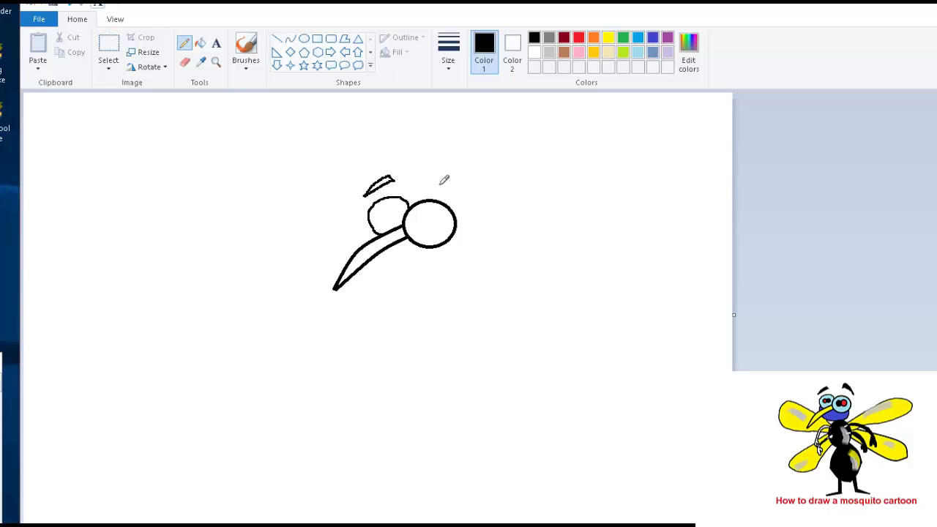
{"action": "mouse_move", "coordinate": [434, 183]}
{"action": "left_mouse_down"}
{"action": "mouse_move", "coordinate": [435, 170]}
{"action": "mouse_move", "coordinate": [458, 189]}
{"action": "mouse_move", "coordinate": [433, 176]}
{"action": "mouse_move", "coordinate": [452, 180]}
{"action": "left_mouse_up"}
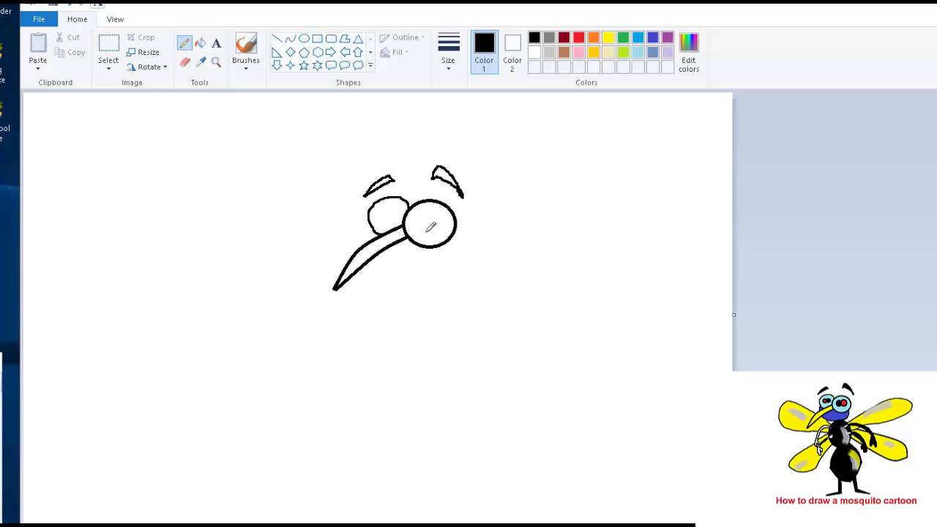
Draw a small black oval outline as the pupil inside each eye
{"action": "left_click_drag", "start_coordinate": [421, 216], "coordinate": [431, 225]}
{"action": "key", "text": "ctrl+z"}
{"action": "left_click", "coordinate": [304, 38]}
{"action": "left_click_drag", "start_coordinate": [396, 215], "coordinate": [442, 233]}
{"action": "left_click", "coordinate": [449, 239]}
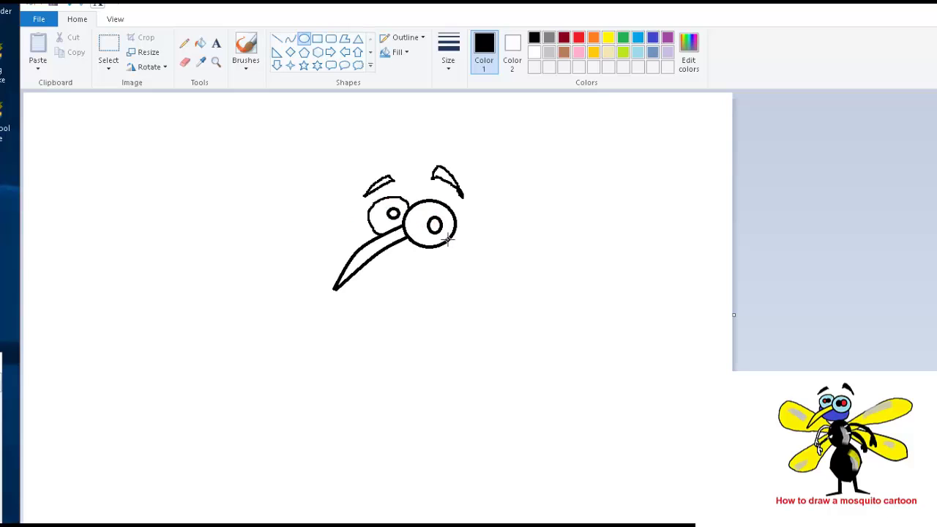
Move the large eye's pupil to the left and slightly up so it sits closer to the small eye
{"action": "key", "text": "ctrl+z"}
{"action": "key", "text": "Left"}
{"action": "key", "text": "Left"}
{"action": "key", "text": "Left"}
{"action": "key", "text": "Left"}
{"action": "key", "text": "Left"}
{"action": "key", "text": "Left"}
{"action": "key", "text": "Left"}
{"action": "key", "text": "Left"}
{"action": "key", "text": "Left"}
{"action": "key", "text": "Left"}
{"action": "key", "text": "Left"}
{"action": "key", "text": "Left"}
{"action": "key", "text": "Left"}
{"action": "key", "text": "Left"}
{"action": "key", "text": "Left"}
{"action": "key", "text": "Left"}
{"action": "key", "text": "Left"}
{"action": "key", "text": "Left"}
{"action": "key", "text": "Left"}
{"action": "key", "text": "Left"}
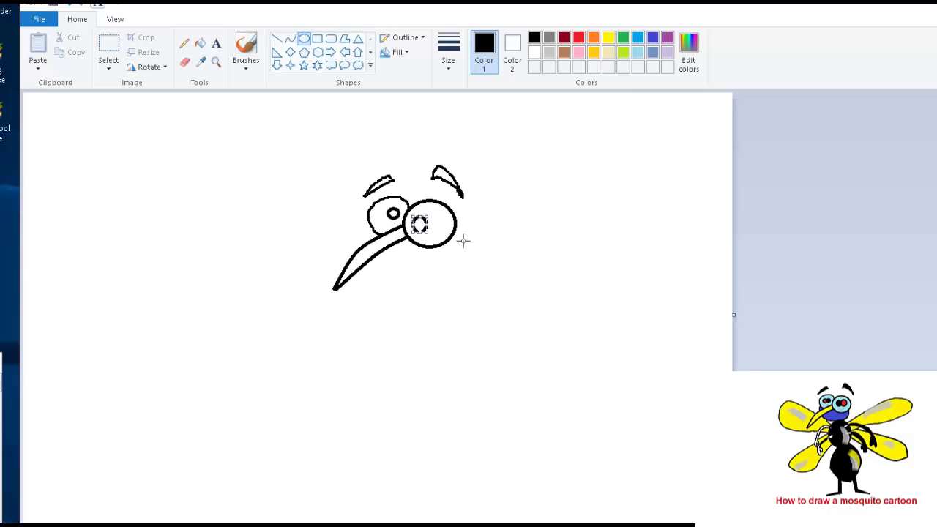
{"action": "key", "text": "Right"}
{"action": "key", "text": "Right"}
{"action": "key", "text": "Right"}
{"action": "key", "text": "Right"}
{"action": "key", "text": "Up"}
{"action": "key", "text": "Up"}
{"action": "left_click", "coordinate": [454, 269]}
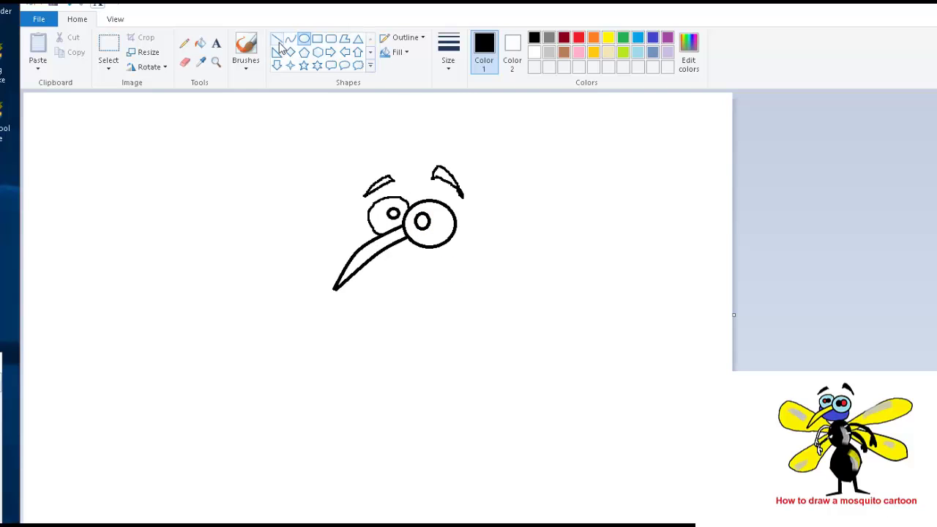
Pencil the head outline: a short cheek line below the small eye and a rounded jaw from the beak to the large eye
{"action": "left_click", "coordinate": [184, 42]}
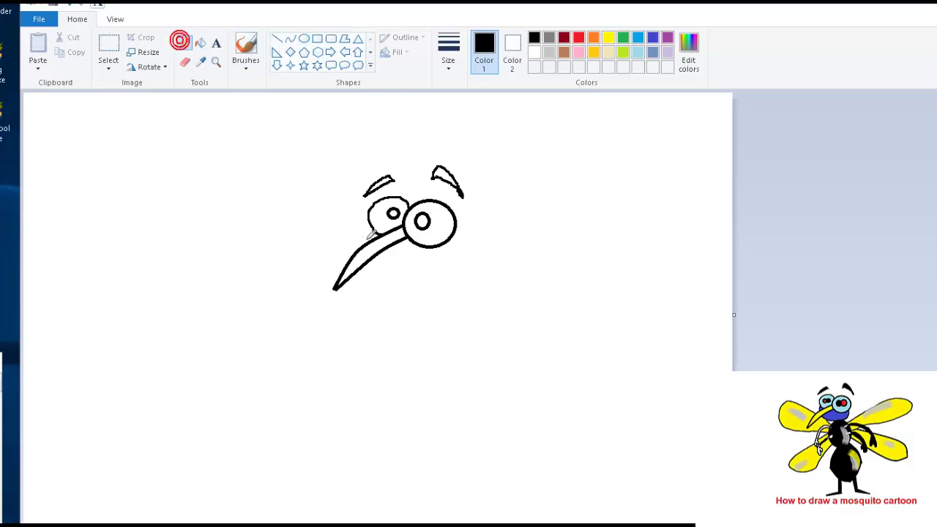
{"action": "left_click_drag", "start_coordinate": [370, 225], "coordinate": [373, 239]}
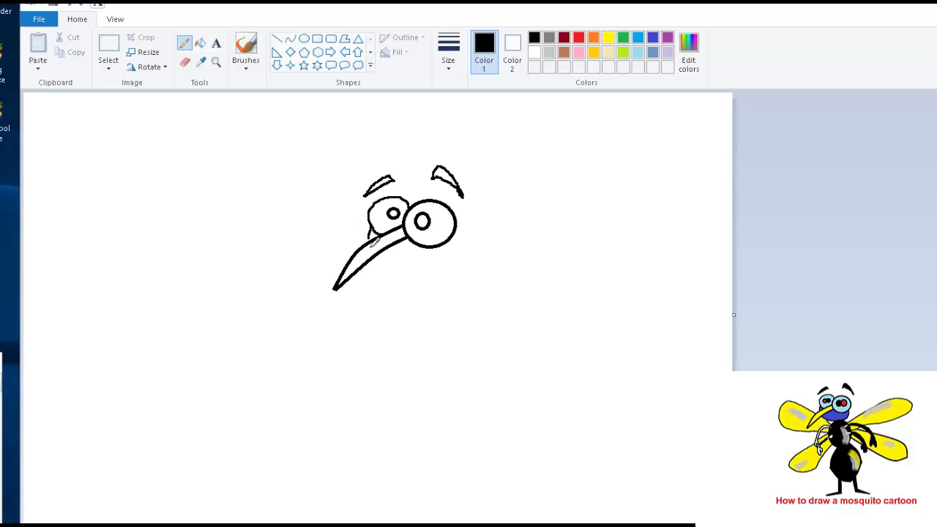
{"action": "left_click", "coordinate": [368, 236]}
{"action": "mouse_move", "coordinate": [376, 255]}
{"action": "left_mouse_down"}
{"action": "mouse_move", "coordinate": [429, 283]}
{"action": "mouse_move", "coordinate": [464, 282]}
{"action": "left_mouse_up"}
{"action": "key", "text": "ctrl+z"}
{"action": "left_click_drag", "start_coordinate": [450, 245], "coordinate": [438, 266]}
{"action": "mouse_move", "coordinate": [376, 256]}
{"action": "left_mouse_down"}
{"action": "mouse_move", "coordinate": [385, 267]}
{"action": "mouse_move", "coordinate": [444, 268]}
{"action": "left_mouse_up"}
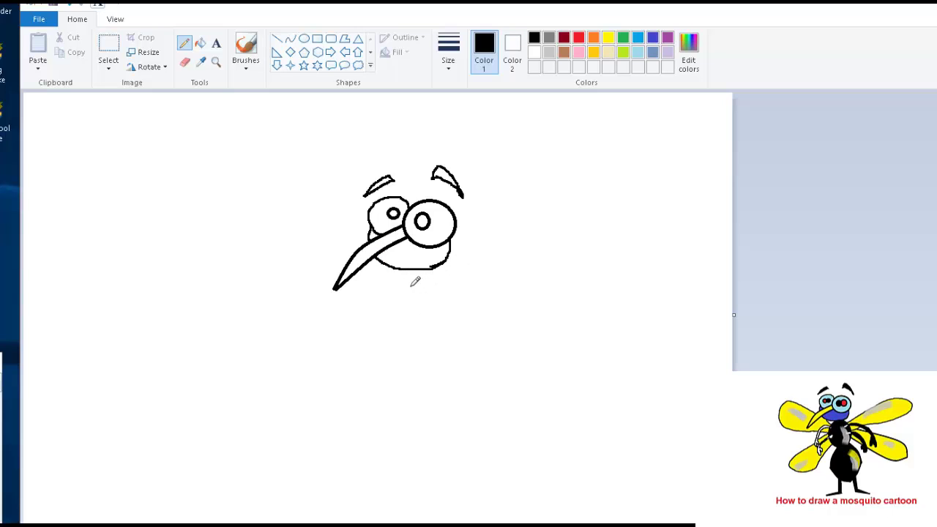
Draw an upright oval for the upper body and position it directly beneath the jaw
{"action": "left_click", "coordinate": [304, 38]}
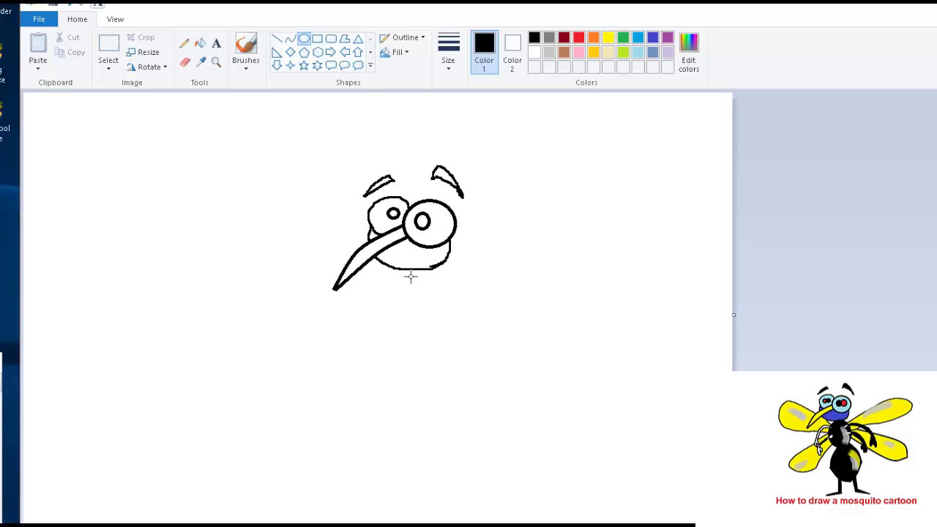
{"action": "left_click_drag", "start_coordinate": [409, 276], "coordinate": [470, 348]}
{"action": "left_click_drag", "start_coordinate": [432, 302], "coordinate": [425, 302]}
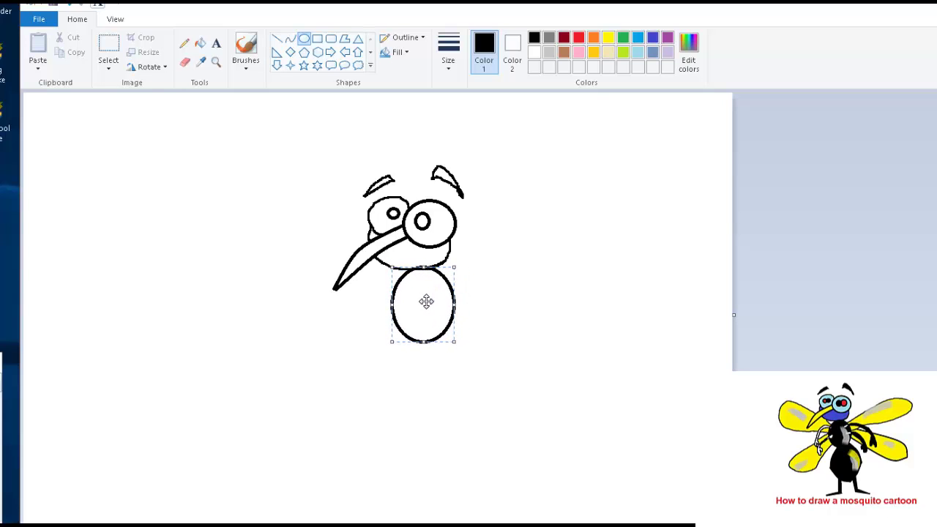
{"action": "left_click", "coordinate": [505, 294]}
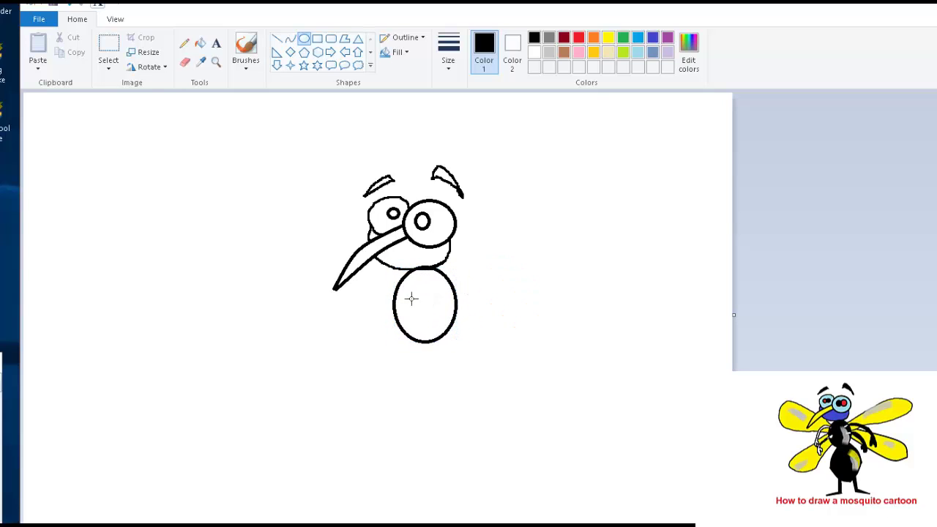
Draw two outward-bending curves down from the upper body's oval as the upper sides of the abdomen
{"action": "left_click", "coordinate": [291, 39]}
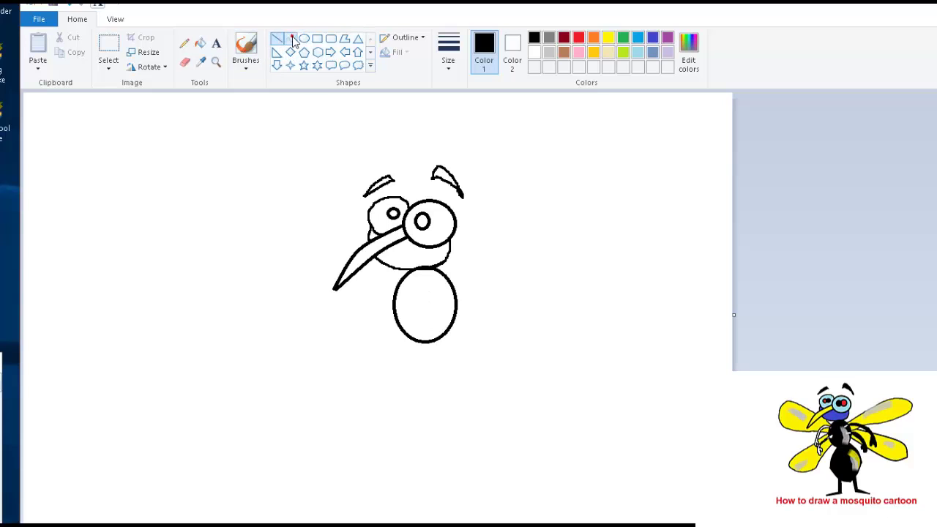
{"action": "left_click_drag", "start_coordinate": [424, 348], "coordinate": [405, 377]}
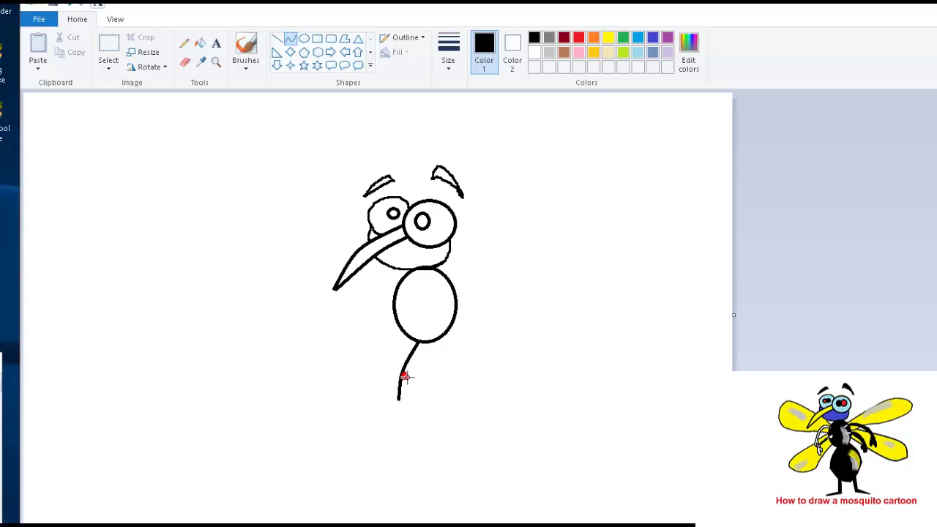
{"action": "left_click", "coordinate": [479, 355]}
{"action": "left_click_drag", "start_coordinate": [449, 329], "coordinate": [490, 389]}
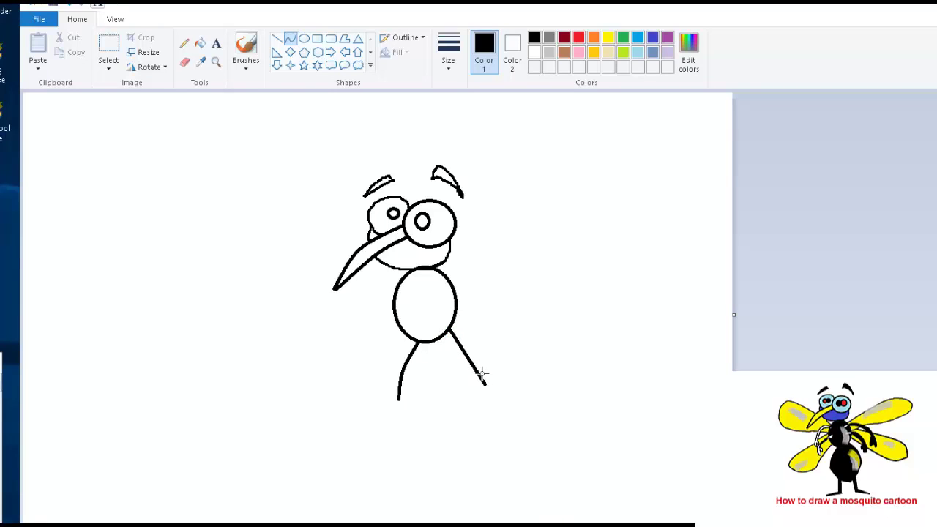
{"action": "mouse_move", "coordinate": [475, 363]}
{"action": "left_mouse_down"}
{"action": "mouse_move", "coordinate": [467, 356]}
{"action": "mouse_move", "coordinate": [477, 353]}
{"action": "left_mouse_up"}
Select the whole mosquito drawing and move it up the canvas to free space below
{"action": "left_click", "coordinate": [108, 52]}
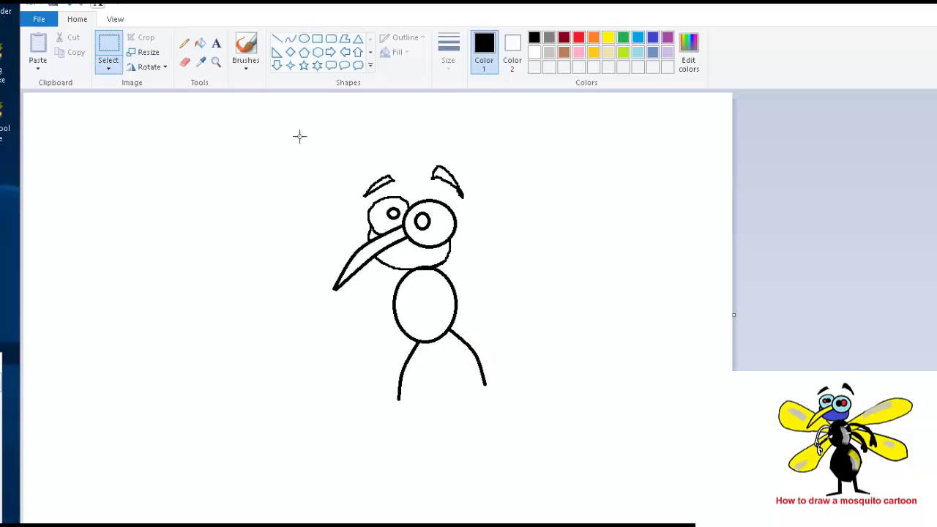
{"action": "mouse_move", "coordinate": [305, 143]}
{"action": "left_mouse_down"}
{"action": "mouse_move", "coordinate": [496, 236]}
{"action": "mouse_move", "coordinate": [556, 419]}
{"action": "left_mouse_up"}
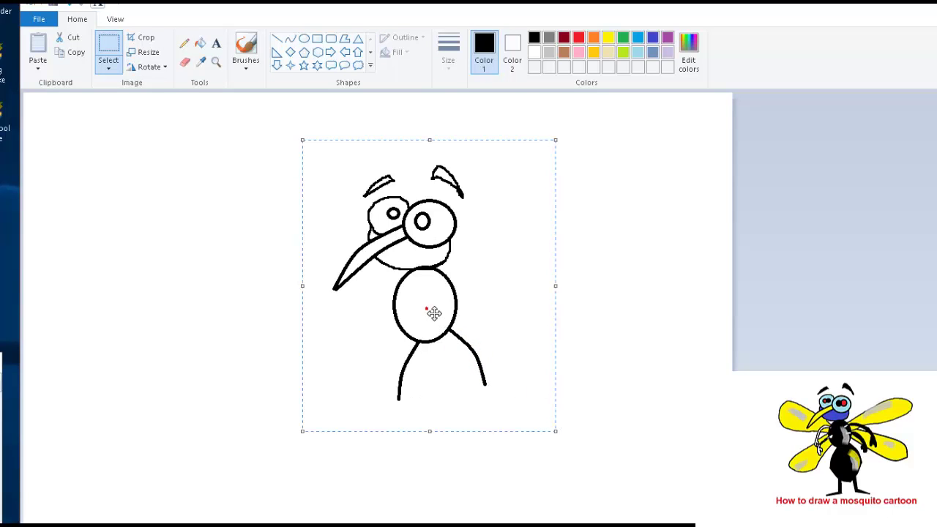
{"action": "left_click_drag", "start_coordinate": [427, 308], "coordinate": [425, 279]}
{"action": "left_click", "coordinate": [203, 253]}
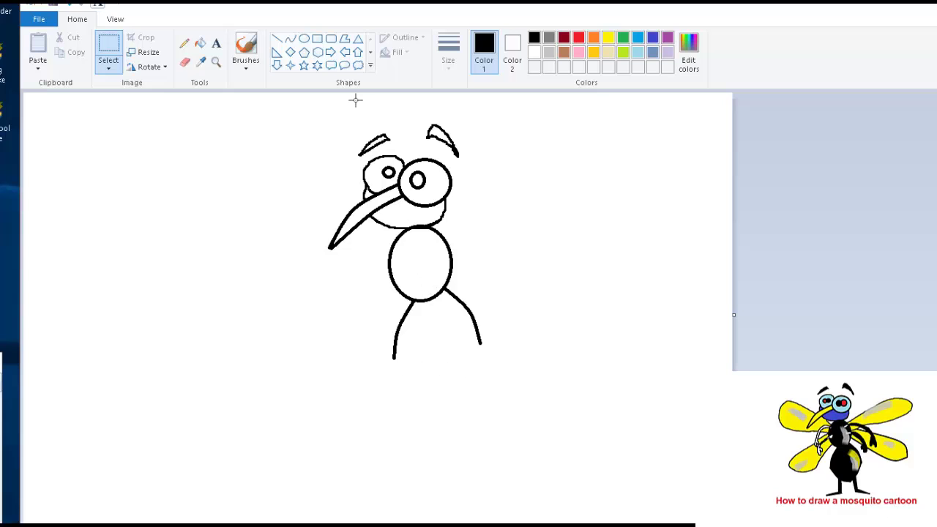
Close the abdomen outline with two curves joining both open side ends at the bottom
{"action": "left_click", "coordinate": [290, 38]}
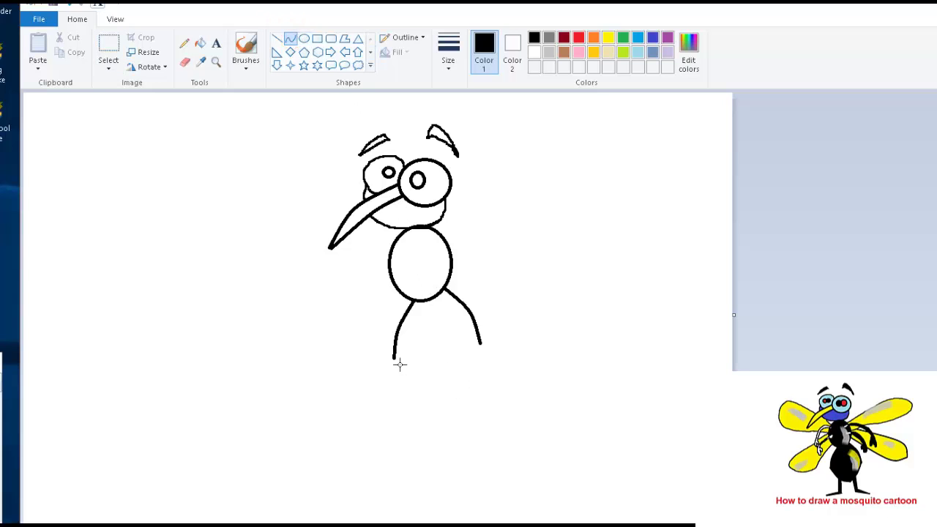
{"action": "mouse_move", "coordinate": [394, 358]}
{"action": "left_mouse_down"}
{"action": "mouse_move", "coordinate": [449, 397]}
{"action": "mouse_move", "coordinate": [427, 380]}
{"action": "mouse_move", "coordinate": [420, 390]}
{"action": "mouse_move", "coordinate": [447, 393]}
{"action": "mouse_move", "coordinate": [477, 373]}
{"action": "mouse_move", "coordinate": [486, 350]}
{"action": "left_mouse_up"}
{"action": "left_click", "coordinate": [471, 388]}
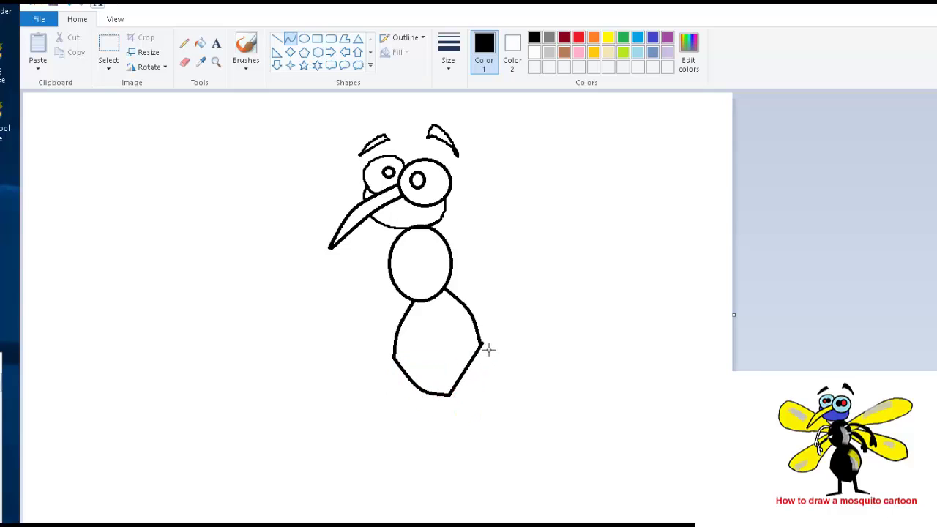
{"action": "left_click", "coordinate": [464, 375]}
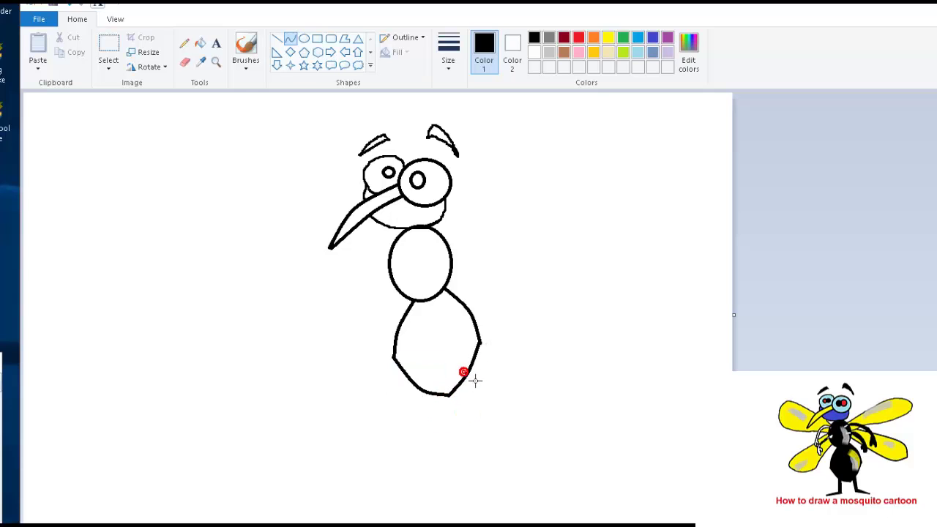
{"action": "left_click", "coordinate": [469, 372]}
{"action": "left_click", "coordinate": [515, 356]}
Draw the left leg with two parallel vertical lines from the abdomen and a thin foot pointing left
{"action": "left_click", "coordinate": [276, 39]}
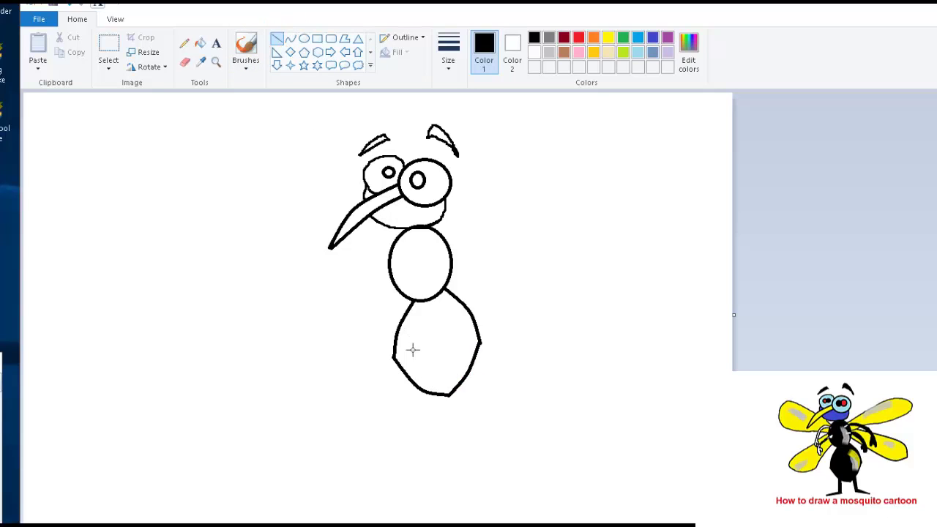
{"action": "mouse_move", "coordinate": [418, 372]}
{"action": "left_mouse_down"}
{"action": "mouse_move", "coordinate": [417, 440]}
{"action": "mouse_move", "coordinate": [418, 426]}
{"action": "left_mouse_up"}
{"action": "left_click", "coordinate": [429, 416]}
{"action": "left_click_drag", "start_coordinate": [422, 372], "coordinate": [429, 433]}
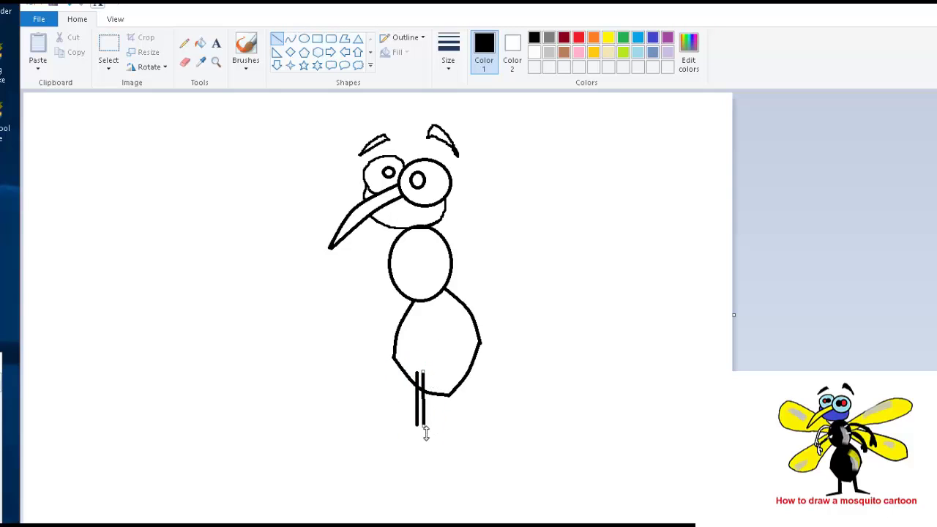
{"action": "left_click", "coordinate": [437, 422]}
{"action": "mouse_move", "coordinate": [421, 430]}
{"action": "left_mouse_down"}
{"action": "mouse_move", "coordinate": [383, 433]}
{"action": "mouse_move", "coordinate": [425, 428]}
{"action": "left_mouse_up"}
{"action": "left_click", "coordinate": [397, 452]}
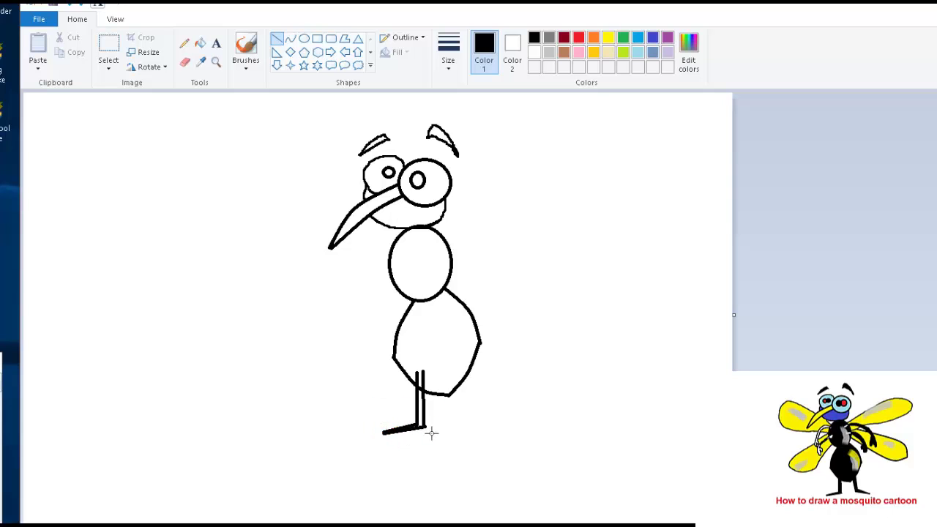
{"action": "left_click", "coordinate": [551, 441]}
Draw the right leg with two slanted parallel lines from the abdomen and a pointed foot extending right
{"action": "mouse_move", "coordinate": [451, 366]}
{"action": "left_mouse_down"}
{"action": "mouse_move", "coordinate": [469, 408]}
{"action": "mouse_move", "coordinate": [463, 423]}
{"action": "left_mouse_up"}
{"action": "mouse_move", "coordinate": [463, 423]}
{"action": "left_mouse_down"}
{"action": "mouse_move", "coordinate": [508, 434]}
{"action": "mouse_move", "coordinate": [504, 428]}
{"action": "left_mouse_up"}
{"action": "left_click", "coordinate": [490, 403]}
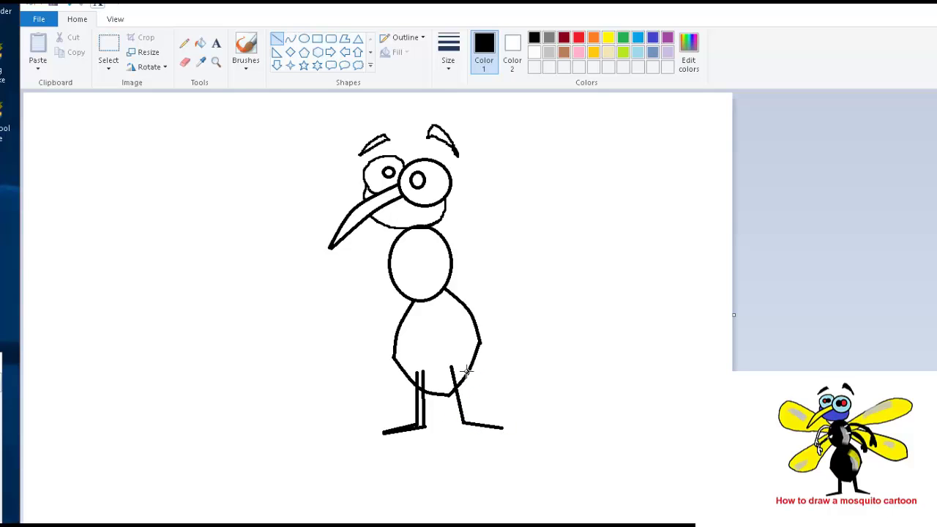
{"action": "mouse_move", "coordinate": [460, 363]}
{"action": "left_mouse_down"}
{"action": "mouse_move", "coordinate": [473, 397]}
{"action": "mouse_move", "coordinate": [468, 422]}
{"action": "mouse_move", "coordinate": [504, 429]}
{"action": "left_mouse_up"}
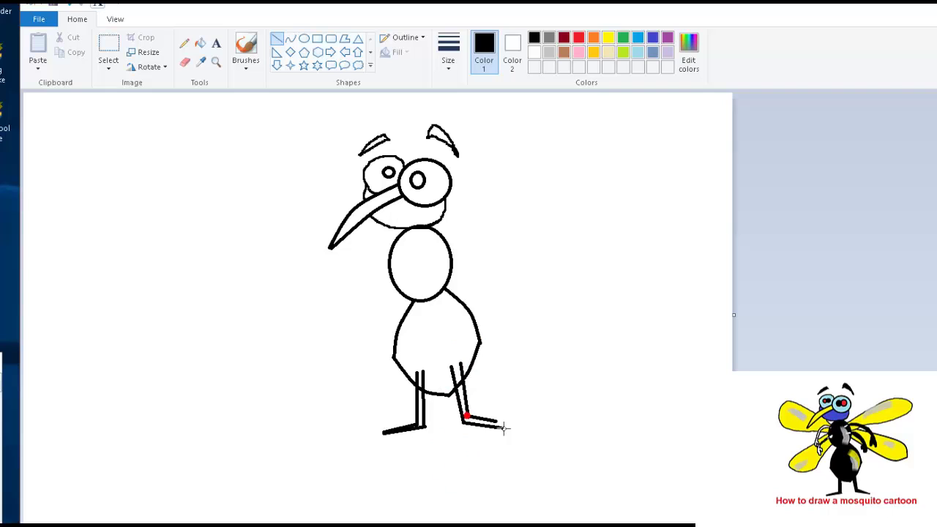
{"action": "left_click", "coordinate": [523, 424]}
Close the open tops of both legs with short straight lines inside the abdomen
{"action": "left_click", "coordinate": [419, 377]}
{"action": "left_click", "coordinate": [443, 359]}
{"action": "left_click", "coordinate": [452, 372]}
{"action": "left_click", "coordinate": [452, 356]}
{"action": "left_click", "coordinate": [521, 345]}
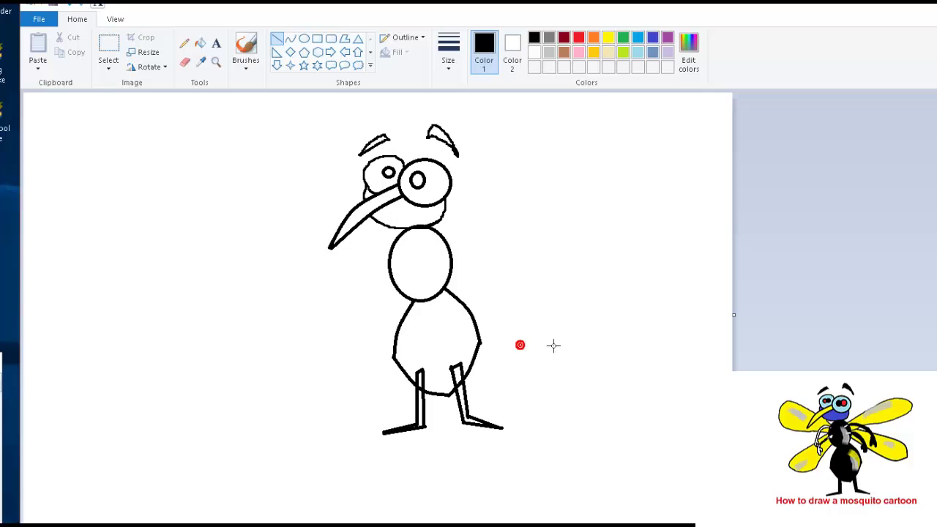
Fill both legs and the pupils of both eyes with black
{"action": "left_click", "coordinate": [200, 43]}
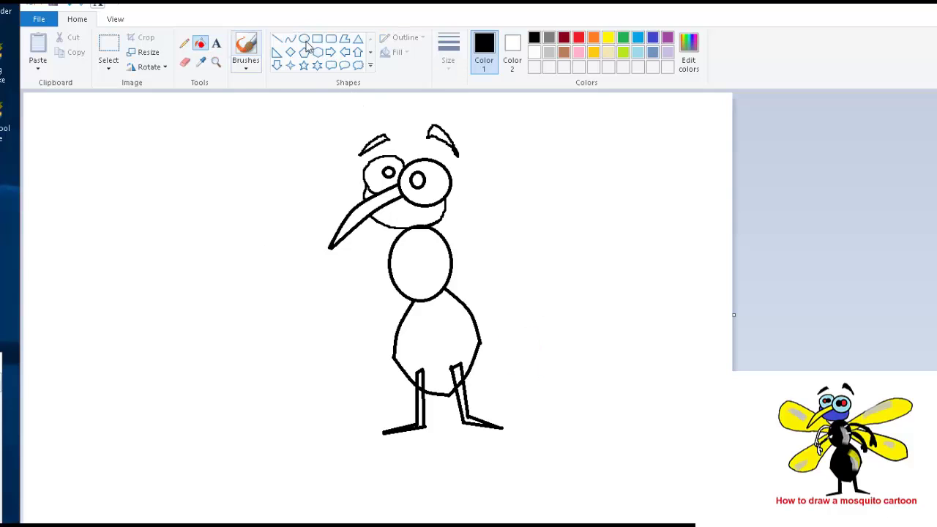
{"action": "left_click", "coordinate": [420, 406]}
{"action": "left_click", "coordinate": [460, 375]}
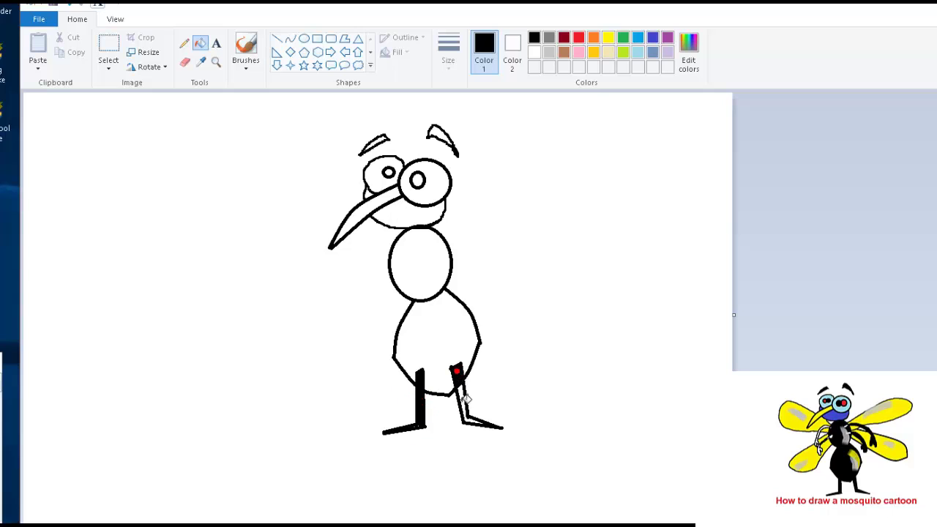
{"action": "left_click", "coordinate": [463, 399]}
{"action": "left_click", "coordinate": [418, 180]}
{"action": "left_click", "coordinate": [388, 172]}
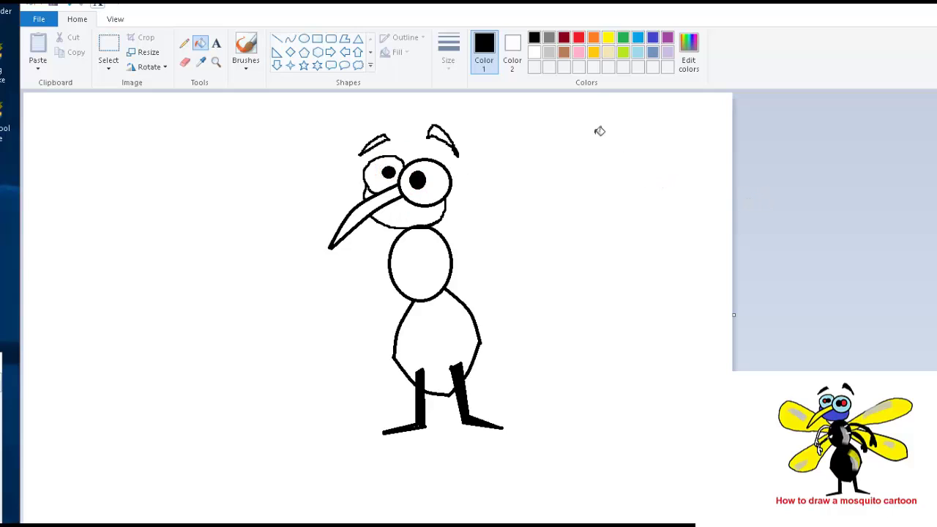
Draw a small oval outline overlapping the black pupil in each eye
{"action": "left_click", "coordinate": [304, 38]}
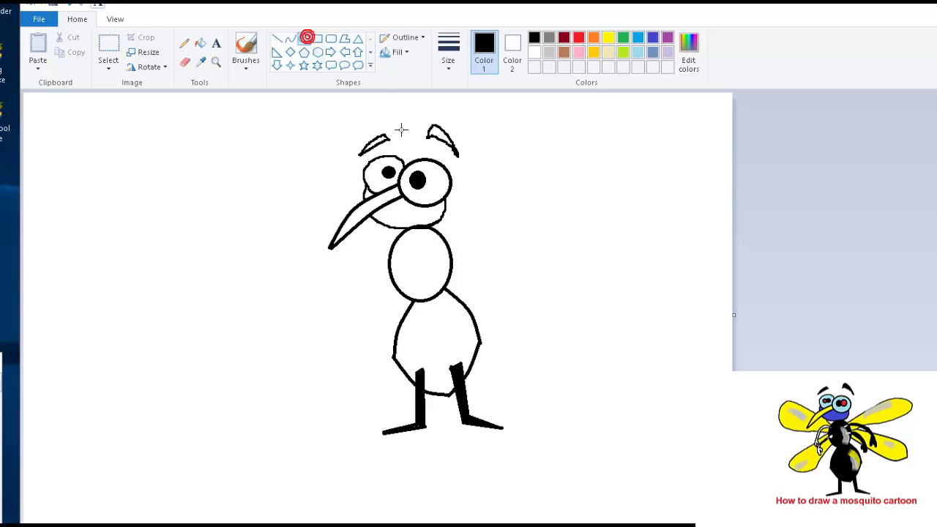
{"action": "left_click_drag", "start_coordinate": [423, 169], "coordinate": [440, 189]}
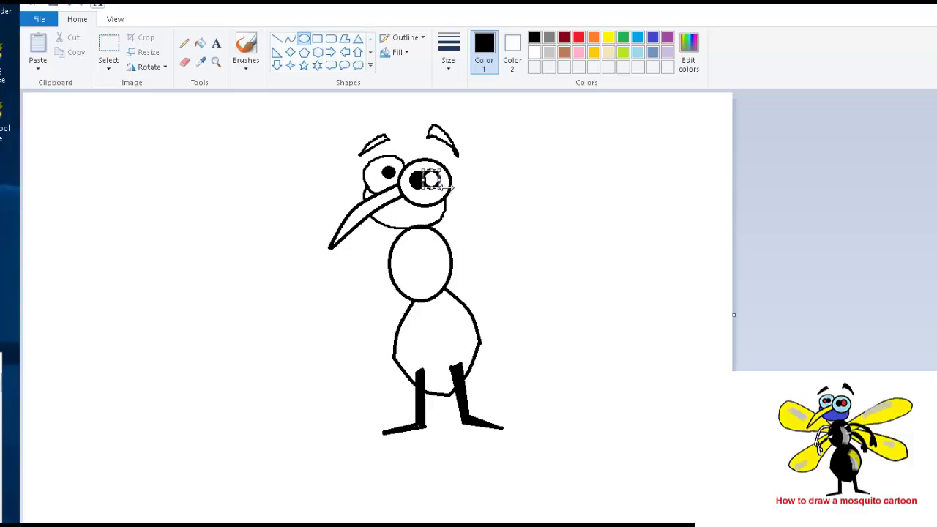
{"action": "left_click_drag", "start_coordinate": [383, 174], "coordinate": [394, 184]}
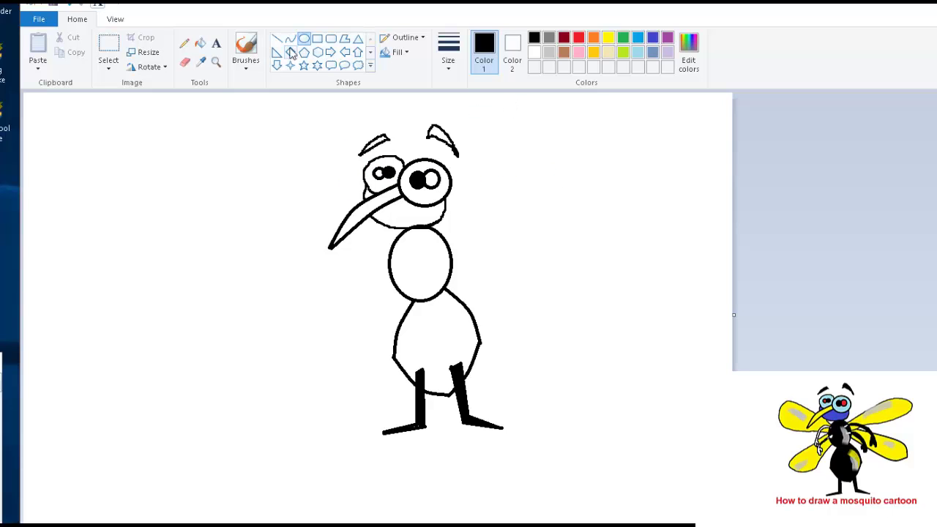
Fill the large eye around its pupil with green
{"action": "left_click", "coordinate": [199, 44]}
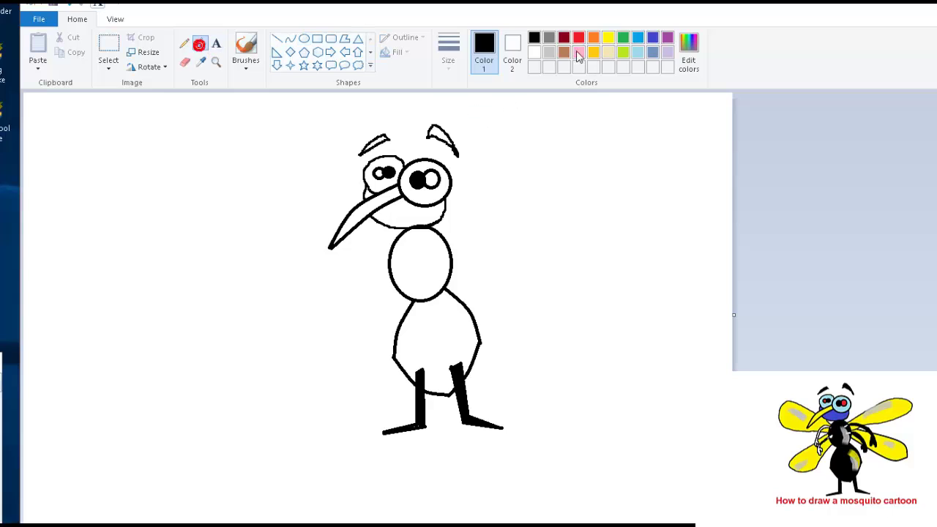
{"action": "left_click", "coordinate": [623, 37]}
{"action": "left_click", "coordinate": [440, 192]}
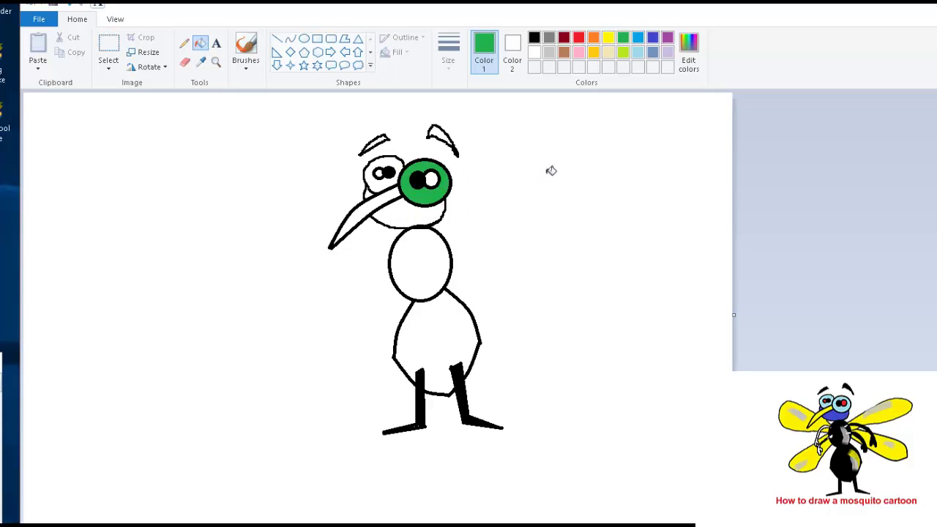
Fill the areas around the pupils in both eyes with light turquoise
{"action": "left_click", "coordinate": [390, 165]}
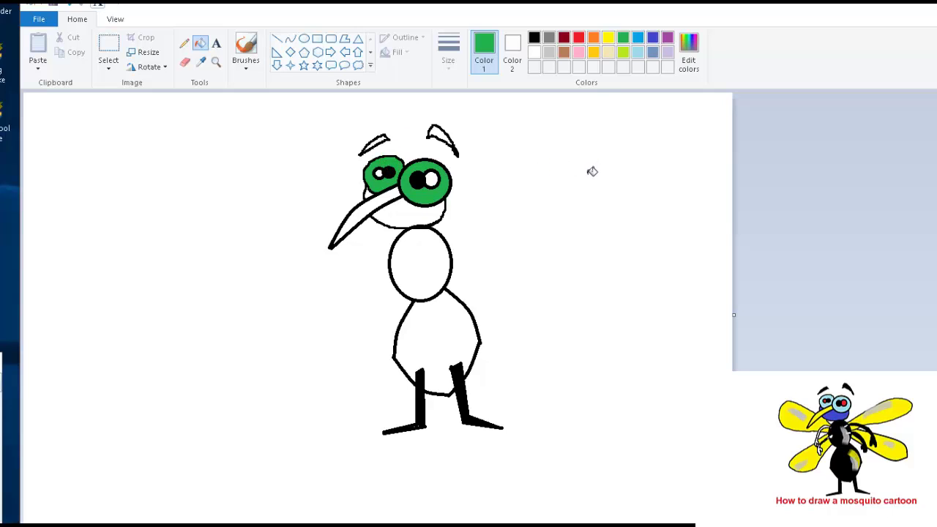
{"action": "left_click", "coordinate": [638, 52]}
{"action": "left_click", "coordinate": [432, 171]}
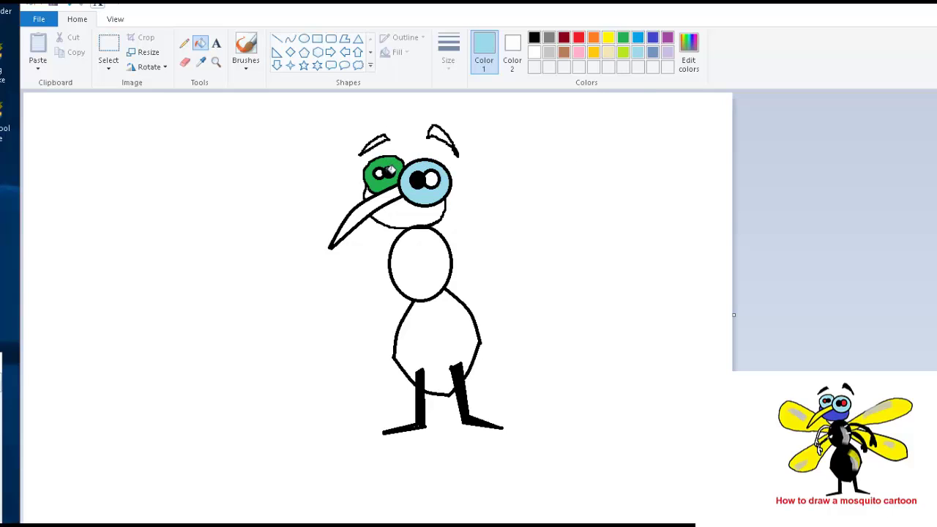
{"action": "left_click", "coordinate": [388, 171]}
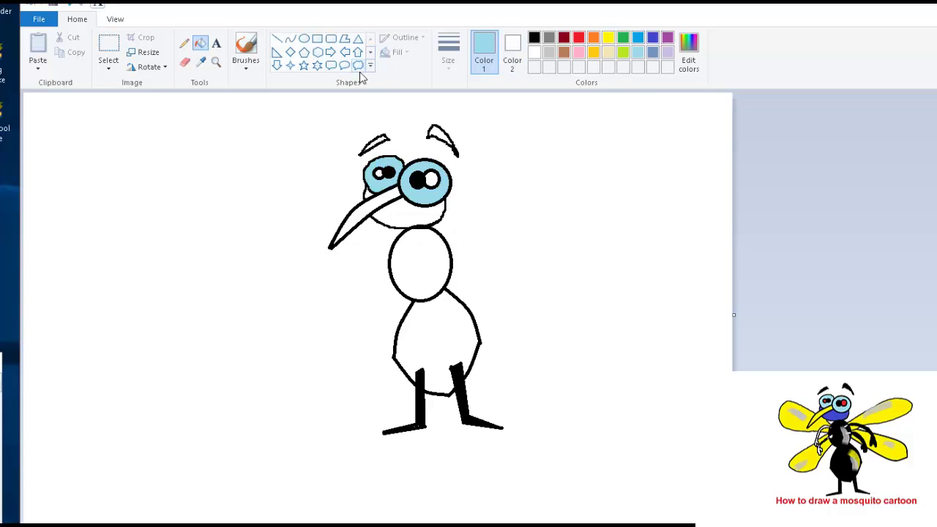
Draw two curved arms with hands freehand in black, reaching out from the right side of the oval upper body
{"action": "left_click", "coordinate": [291, 40]}
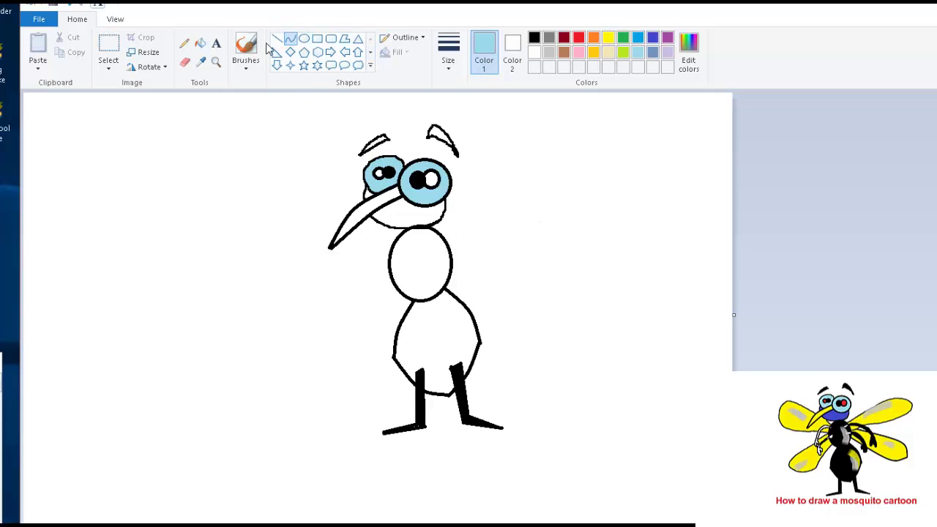
{"action": "left_click", "coordinate": [184, 42]}
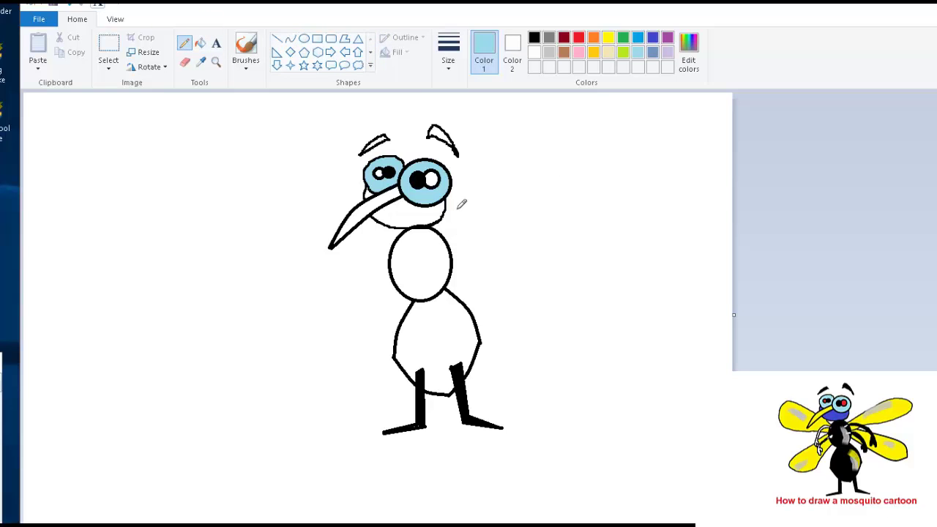
{"action": "mouse_move", "coordinate": [434, 244]}
{"action": "left_mouse_down"}
{"action": "mouse_move", "coordinate": [456, 236]}
{"action": "mouse_move", "coordinate": [503, 247]}
{"action": "left_mouse_up"}
{"action": "key", "text": "ctrl+z"}
{"action": "left_click", "coordinate": [533, 41]}
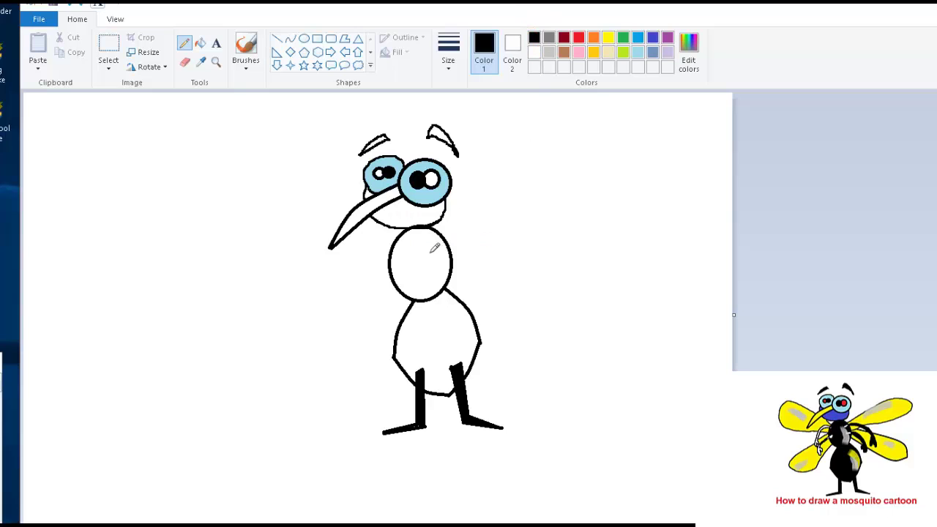
{"action": "mouse_move", "coordinate": [429, 242]}
{"action": "left_mouse_down"}
{"action": "mouse_move", "coordinate": [466, 234]}
{"action": "mouse_move", "coordinate": [499, 249]}
{"action": "mouse_move", "coordinate": [521, 299]}
{"action": "mouse_move", "coordinate": [513, 290]}
{"action": "mouse_move", "coordinate": [507, 303]}
{"action": "mouse_move", "coordinate": [502, 267]}
{"action": "mouse_move", "coordinate": [443, 251]}
{"action": "left_mouse_up"}
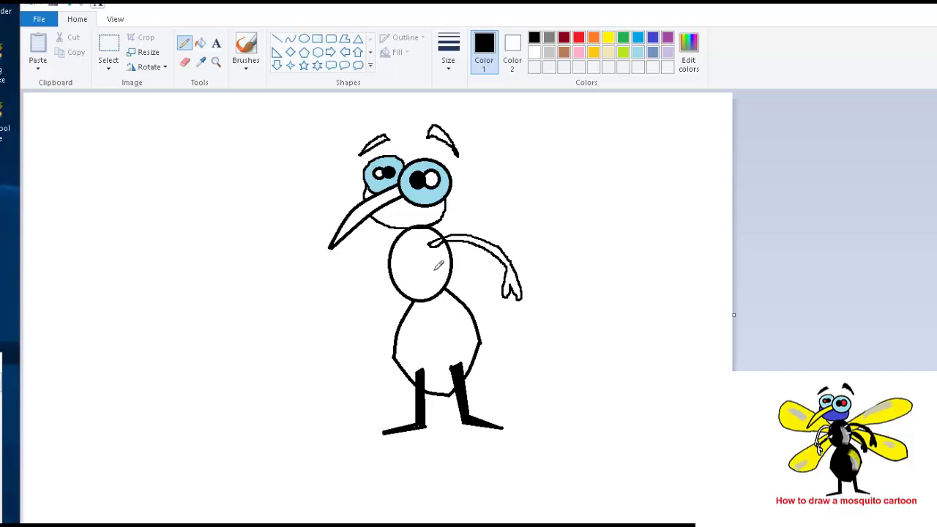
{"action": "mouse_move", "coordinate": [434, 260]}
{"action": "left_mouse_down"}
{"action": "mouse_move", "coordinate": [487, 276]}
{"action": "mouse_move", "coordinate": [495, 315]}
{"action": "mouse_move", "coordinate": [479, 308]}
{"action": "left_mouse_up"}
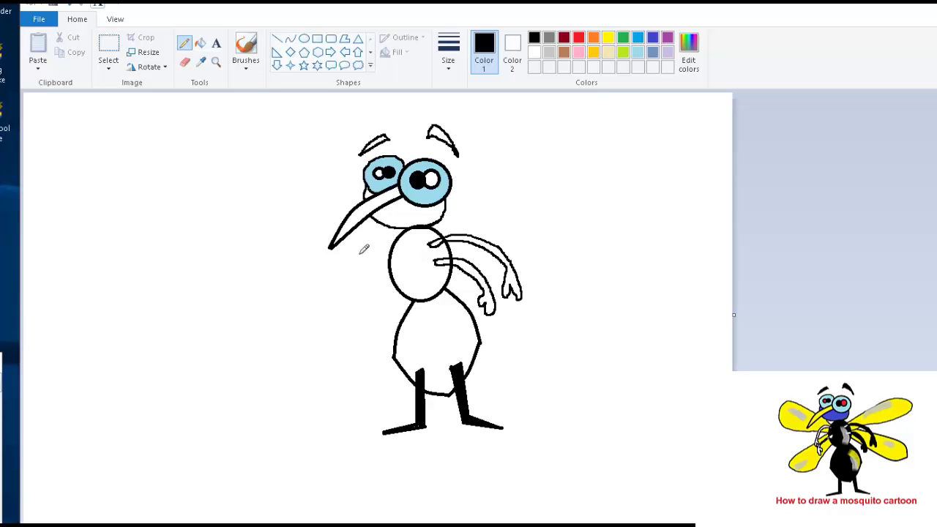
Draw two curved arms with hands freehand from the left side of the oval upper body
{"action": "mouse_move", "coordinate": [395, 243]}
{"action": "left_mouse_down"}
{"action": "mouse_move", "coordinate": [363, 263]}
{"action": "mouse_move", "coordinate": [352, 303]}
{"action": "mouse_move", "coordinate": [360, 309]}
{"action": "mouse_move", "coordinate": [383, 253]}
{"action": "left_mouse_up"}
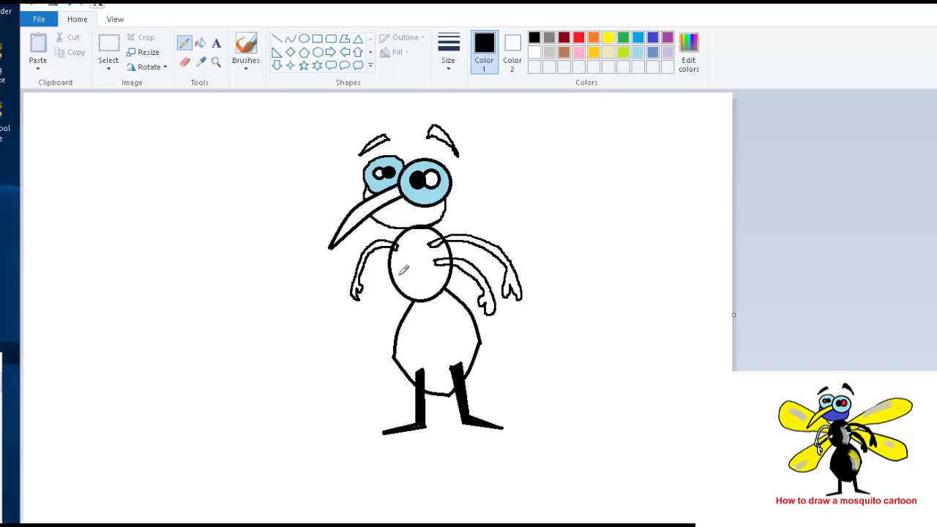
{"action": "mouse_move", "coordinate": [398, 266]}
{"action": "left_mouse_down"}
{"action": "mouse_move", "coordinate": [370, 291]}
{"action": "mouse_move", "coordinate": [361, 322]}
{"action": "mouse_move", "coordinate": [372, 314]}
{"action": "mouse_move", "coordinate": [368, 296]}
{"action": "mouse_move", "coordinate": [403, 273]}
{"action": "left_mouse_up"}
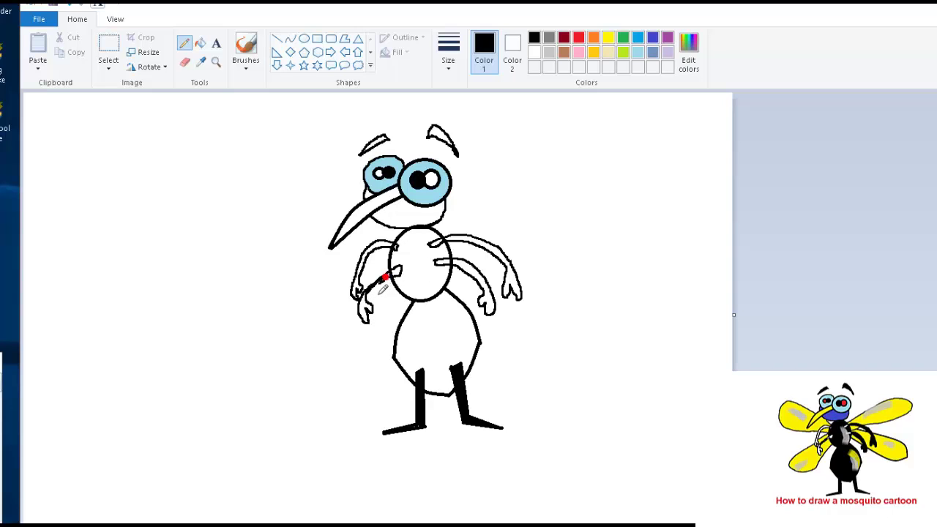
{"action": "left_click_drag", "start_coordinate": [400, 270], "coordinate": [371, 302]}
Outline the lower right wing with two black curves running from the upper body to a rounded tip behind the arms
{"action": "mouse_move", "coordinate": [449, 280]}
{"action": "left_mouse_down"}
{"action": "mouse_move", "coordinate": [523, 344]}
{"action": "mouse_move", "coordinate": [579, 347]}
{"action": "mouse_move", "coordinate": [602, 328]}
{"action": "mouse_move", "coordinate": [601, 298]}
{"action": "mouse_move", "coordinate": [586, 280]}
{"action": "mouse_move", "coordinate": [485, 240]}
{"action": "left_mouse_up"}
{"action": "key", "text": "ctrl+z"}
{"action": "left_click", "coordinate": [291, 38]}
{"action": "left_click_drag", "start_coordinate": [449, 271], "coordinate": [580, 359]}
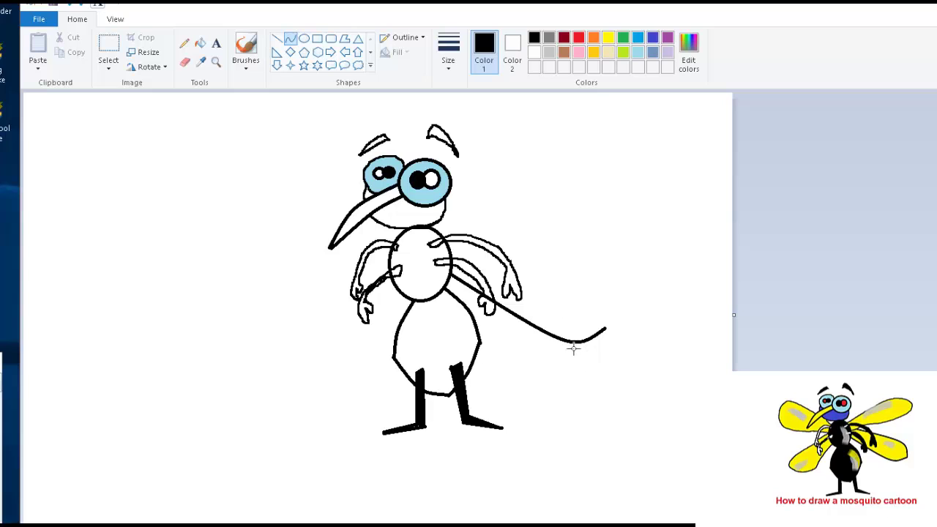
{"action": "left_click_drag", "start_coordinate": [573, 349], "coordinate": [574, 347]}
{"action": "left_click", "coordinate": [651, 286]}
{"action": "left_click_drag", "start_coordinate": [469, 257], "coordinate": [610, 290]}
{"action": "left_click", "coordinate": [659, 273]}
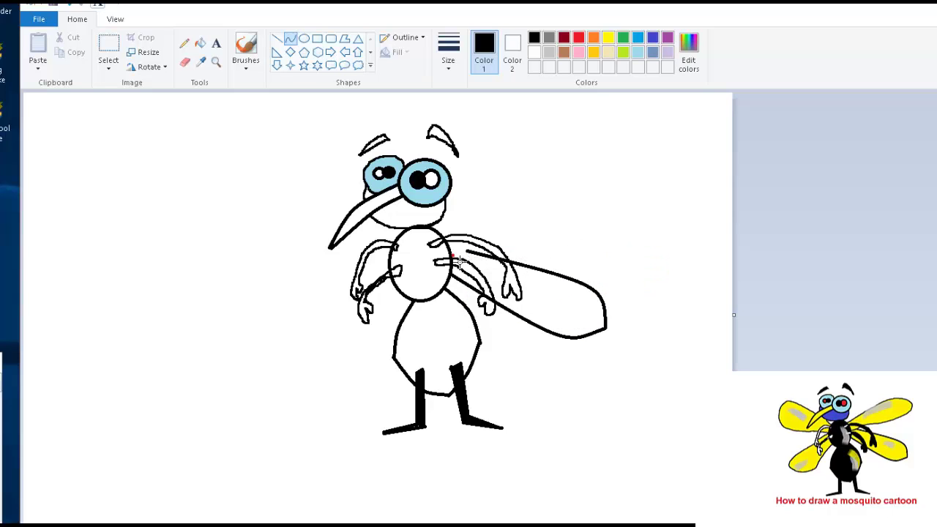
{"action": "left_click_drag", "start_coordinate": [450, 254], "coordinate": [649, 198]}
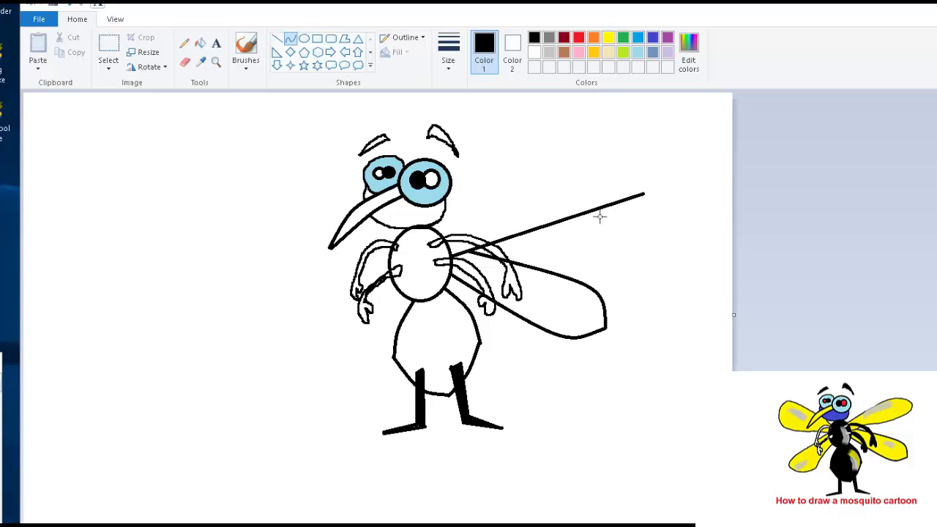
{"action": "left_click_drag", "start_coordinate": [599, 217], "coordinate": [656, 240]}
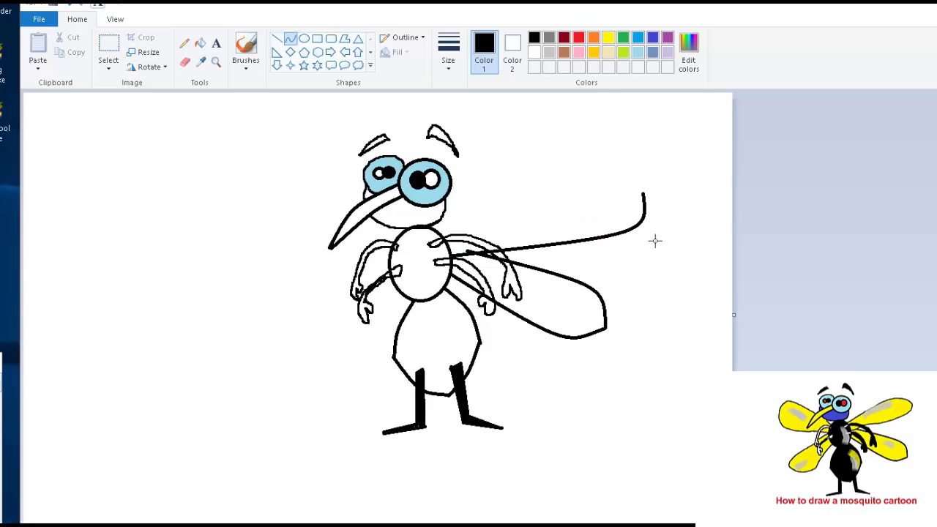
{"action": "key", "text": "ctrl+z"}
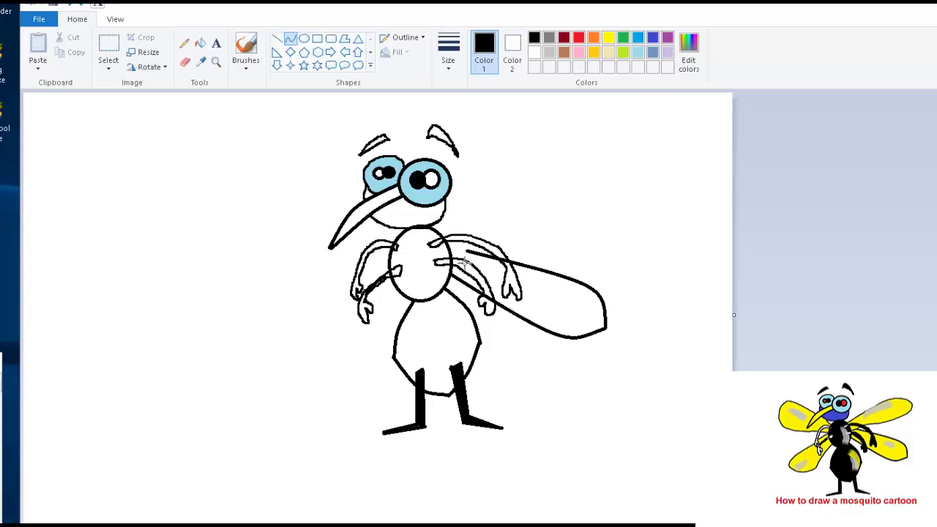
{"action": "left_click_drag", "start_coordinate": [453, 260], "coordinate": [601, 235]}
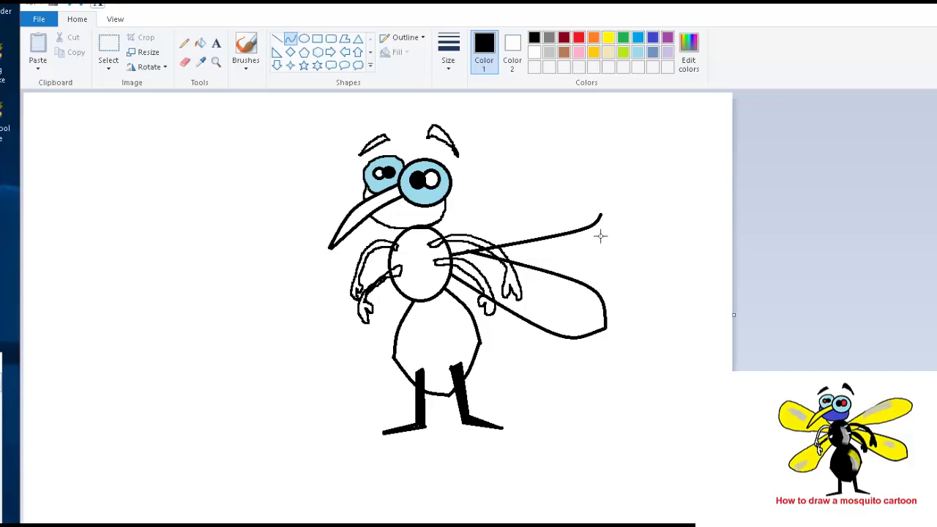
{"action": "left_click", "coordinate": [599, 227]}
{"action": "left_click", "coordinate": [653, 215]}
{"action": "left_click_drag", "start_coordinate": [443, 235], "coordinate": [607, 220]}
{"action": "left_click", "coordinate": [603, 151]}
{"action": "left_click", "coordinate": [640, 151]}
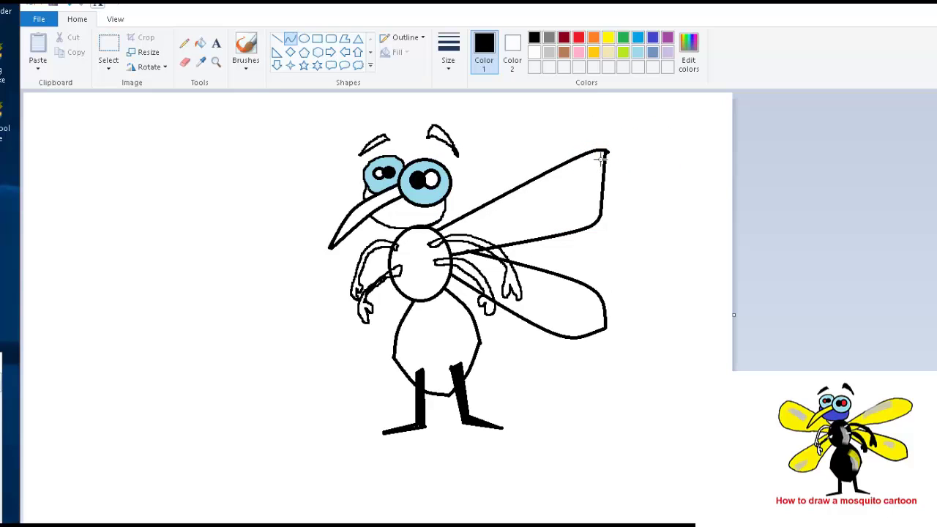
{"action": "left_click_drag", "start_coordinate": [603, 152], "coordinate": [618, 159]}
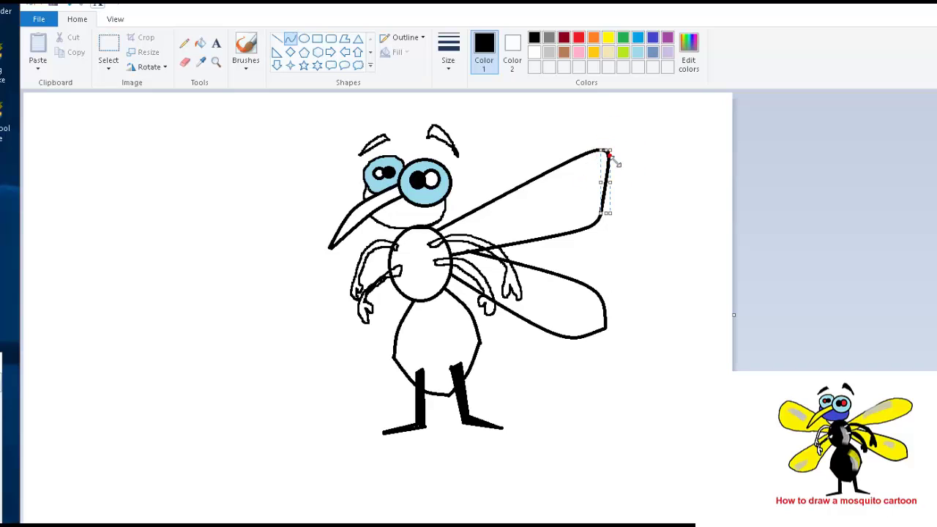
{"action": "left_click", "coordinate": [660, 173]}
{"action": "key", "text": "ctrl+z"}
{"action": "key", "text": "ctrl+z"}
{"action": "key", "text": "ctrl+z"}
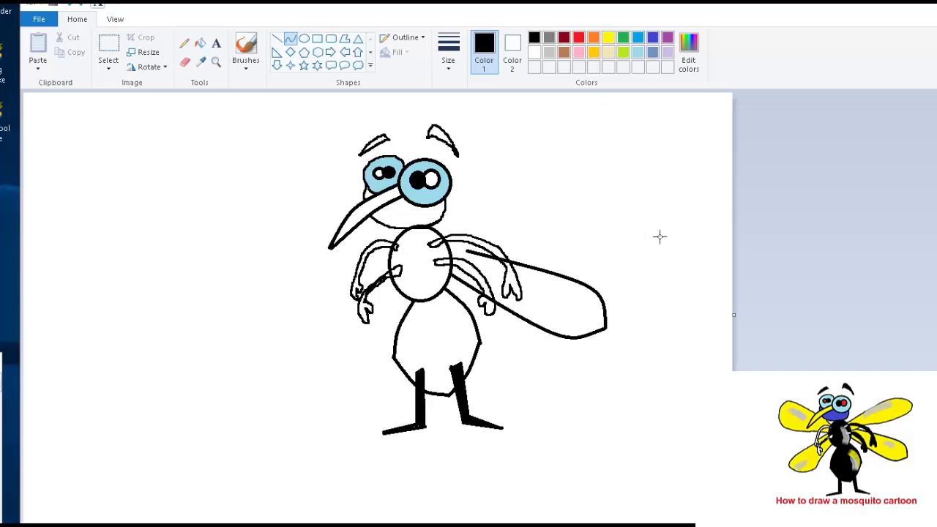
Draw the upper right wing and both left wings freehand as long rounded black outlines with the Pencil tool
{"action": "left_click", "coordinate": [184, 42]}
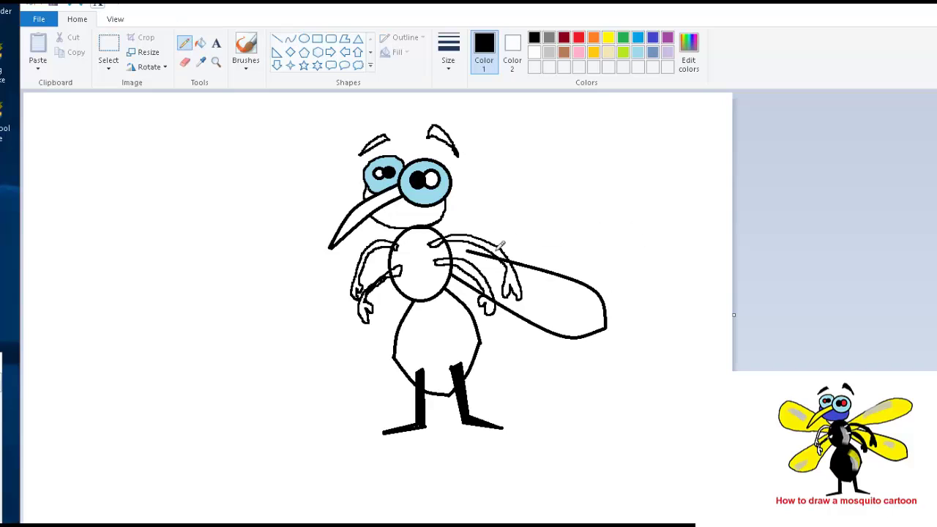
{"action": "mouse_move", "coordinate": [488, 238]}
{"action": "left_mouse_down"}
{"action": "mouse_move", "coordinate": [599, 219]}
{"action": "mouse_move", "coordinate": [620, 196]}
{"action": "mouse_move", "coordinate": [610, 181]}
{"action": "mouse_move", "coordinate": [573, 174]}
{"action": "mouse_move", "coordinate": [458, 230]}
{"action": "left_mouse_up"}
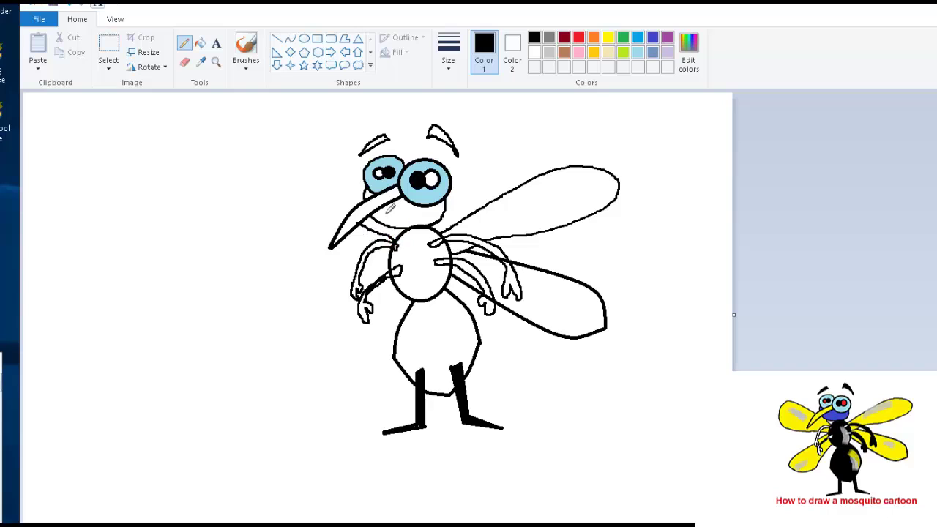
{"action": "mouse_move", "coordinate": [356, 204]}
{"action": "left_mouse_down"}
{"action": "mouse_move", "coordinate": [290, 182]}
{"action": "mouse_move", "coordinate": [273, 183]}
{"action": "mouse_move", "coordinate": [254, 229]}
{"action": "mouse_move", "coordinate": [273, 256]}
{"action": "mouse_move", "coordinate": [395, 265]}
{"action": "left_mouse_up"}
{"action": "left_click_drag", "start_coordinate": [384, 229], "coordinate": [411, 248]}
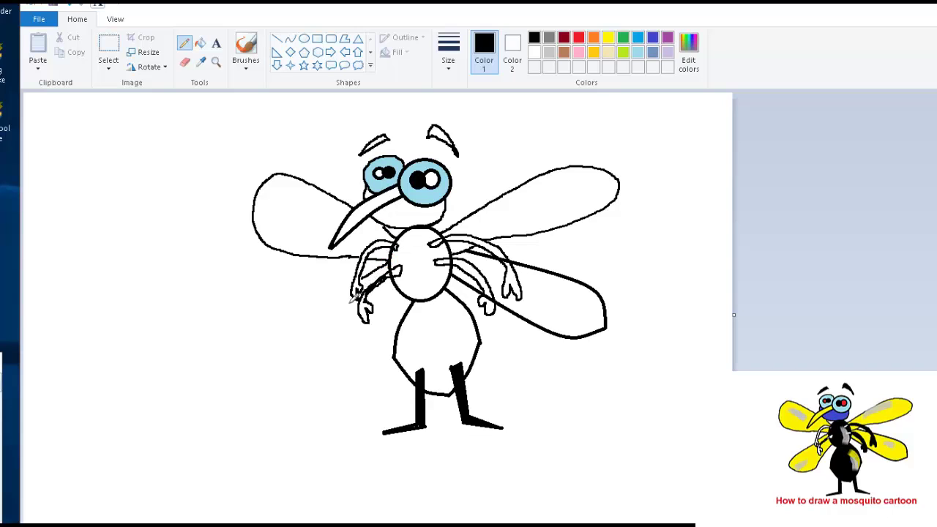
{"action": "mouse_move", "coordinate": [352, 293]}
{"action": "left_mouse_down"}
{"action": "mouse_move", "coordinate": [297, 334]}
{"action": "mouse_move", "coordinate": [282, 359]}
{"action": "mouse_move", "coordinate": [288, 366]}
{"action": "mouse_move", "coordinate": [317, 377]}
{"action": "mouse_move", "coordinate": [345, 371]}
{"action": "mouse_move", "coordinate": [400, 300]}
{"action": "left_mouse_up"}
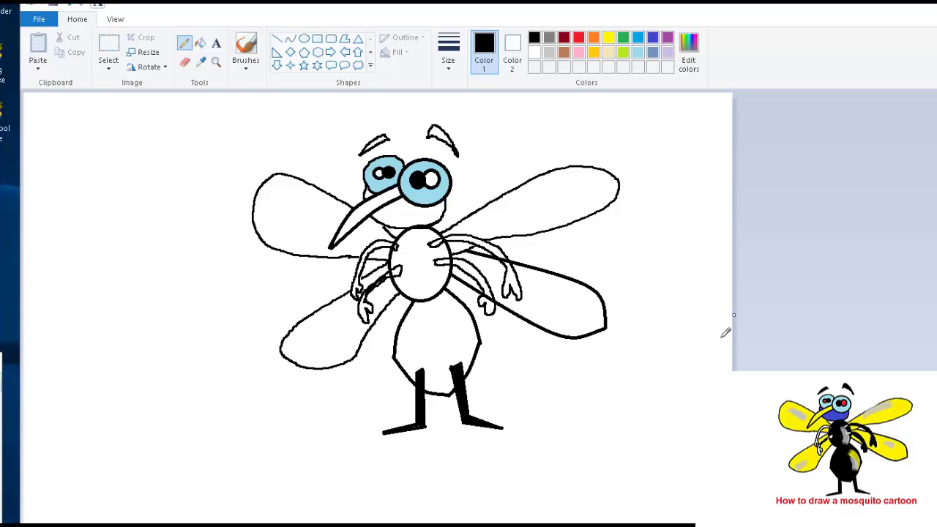
Fill the small oval overlapping the pupil in each eye with red
{"action": "left_click", "coordinate": [200, 42]}
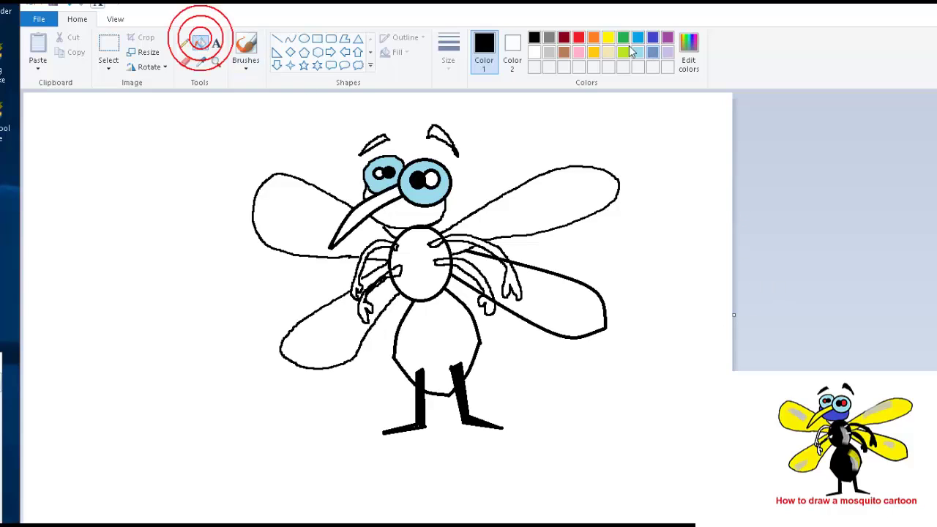
{"action": "left_click", "coordinate": [566, 38]}
{"action": "left_click", "coordinate": [578, 37]}
{"action": "left_click", "coordinate": [435, 181]}
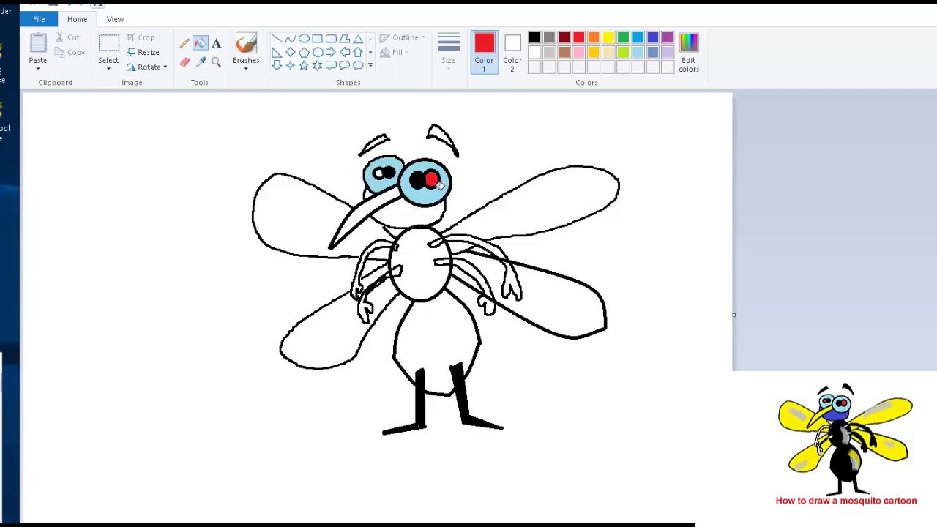
{"action": "left_click", "coordinate": [380, 175]}
Fill both eyebrows with black
{"action": "left_click", "coordinate": [533, 37]}
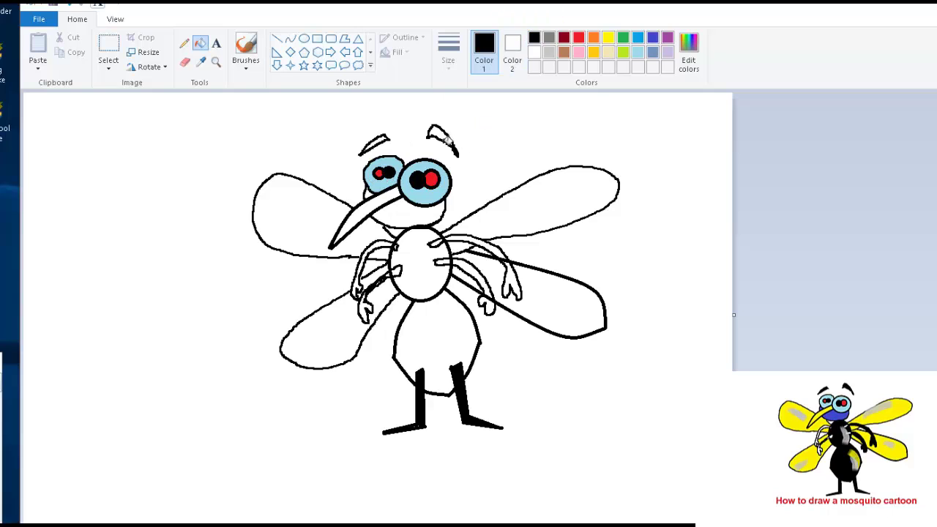
{"action": "left_click", "coordinate": [439, 136]}
{"action": "left_click", "coordinate": [381, 140]}
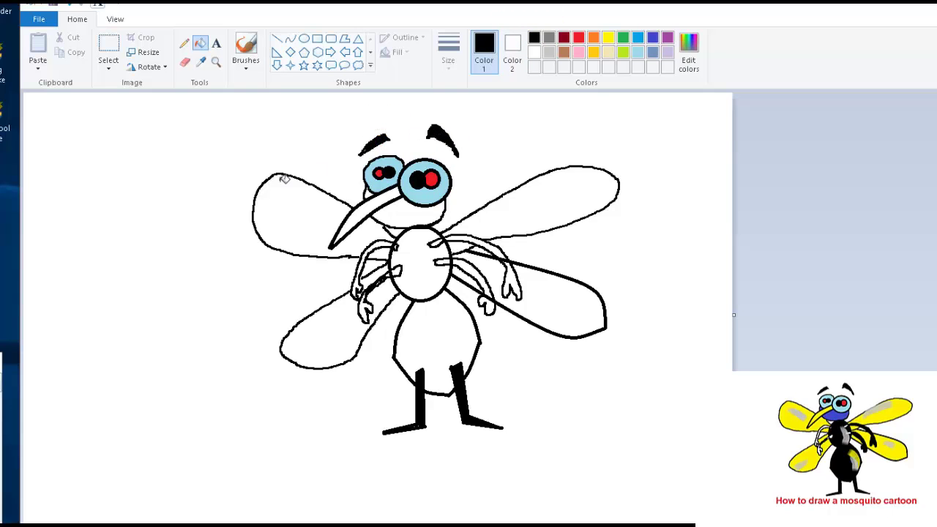
{"action": "left_click", "coordinate": [623, 53]}
{"action": "left_click", "coordinate": [304, 207]}
{"action": "key", "text": "ctrl+z"}
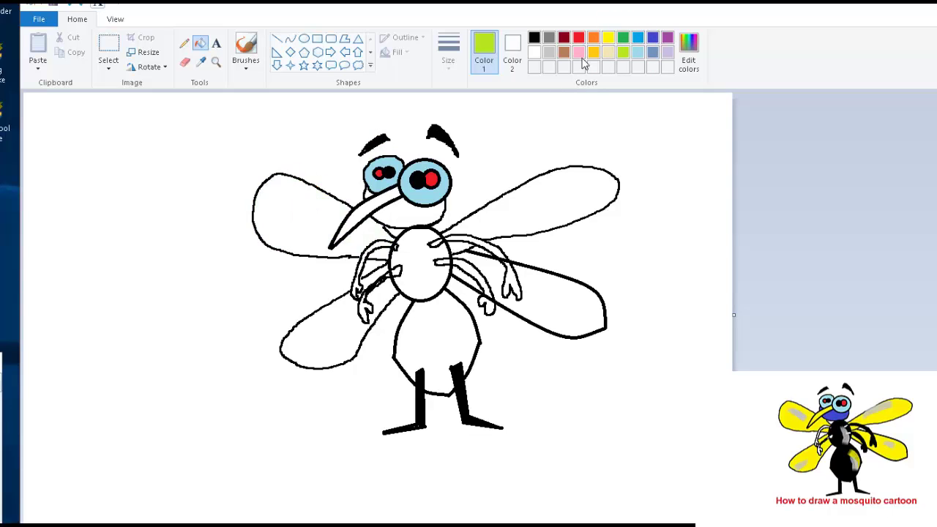
Fill all four wings with yellow, including the small wing area between the upper left arm and the body
{"action": "left_click", "coordinate": [609, 37]}
{"action": "left_click", "coordinate": [297, 210]}
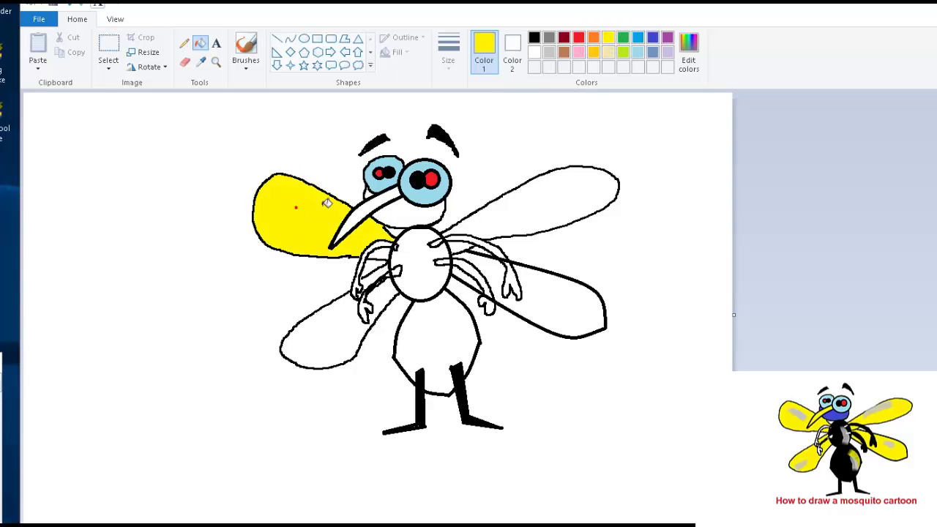
{"action": "left_click", "coordinate": [535, 204]}
{"action": "left_click", "coordinate": [381, 255]}
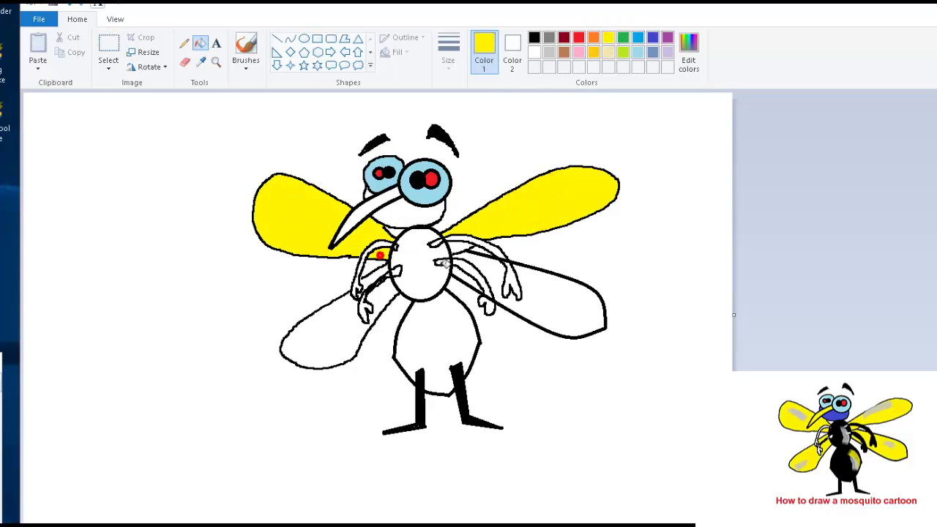
{"action": "left_click", "coordinate": [489, 272]}
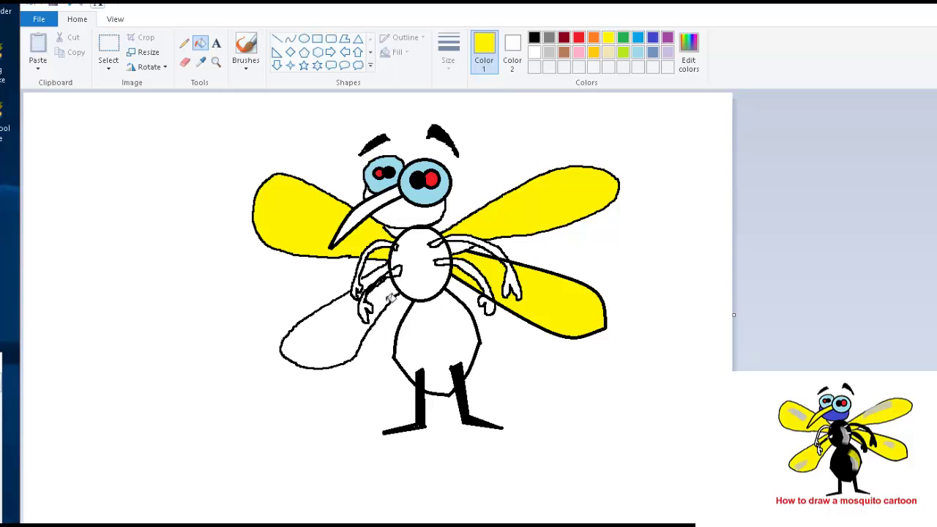
{"action": "left_click", "coordinate": [390, 297]}
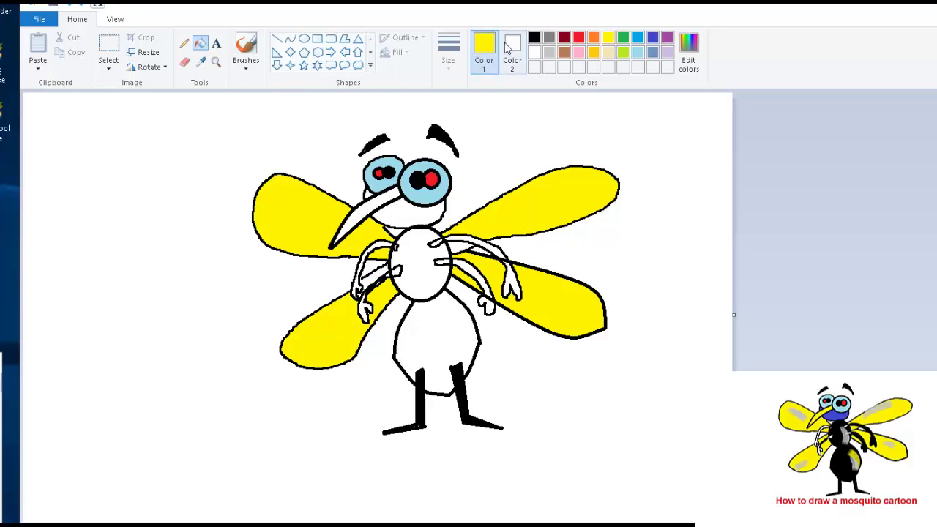
{"action": "left_click", "coordinate": [184, 43]}
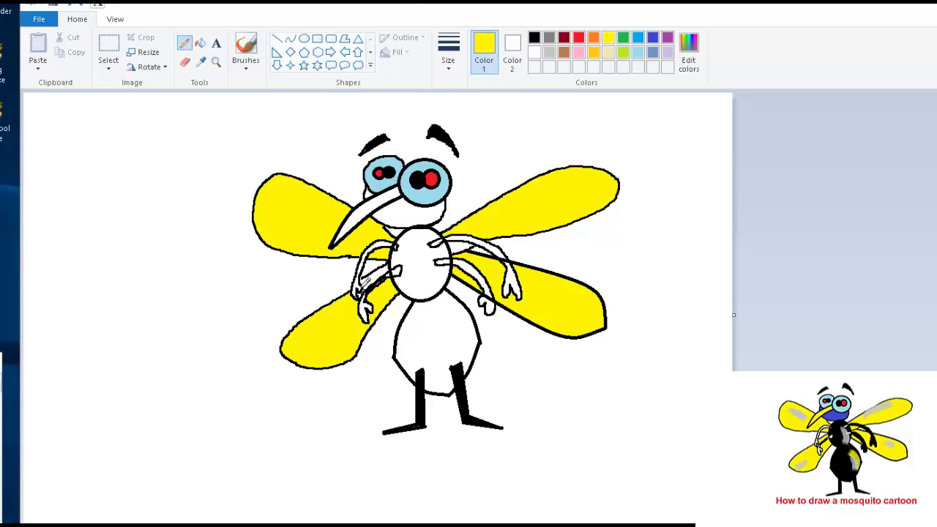
{"action": "left_click", "coordinate": [533, 38]}
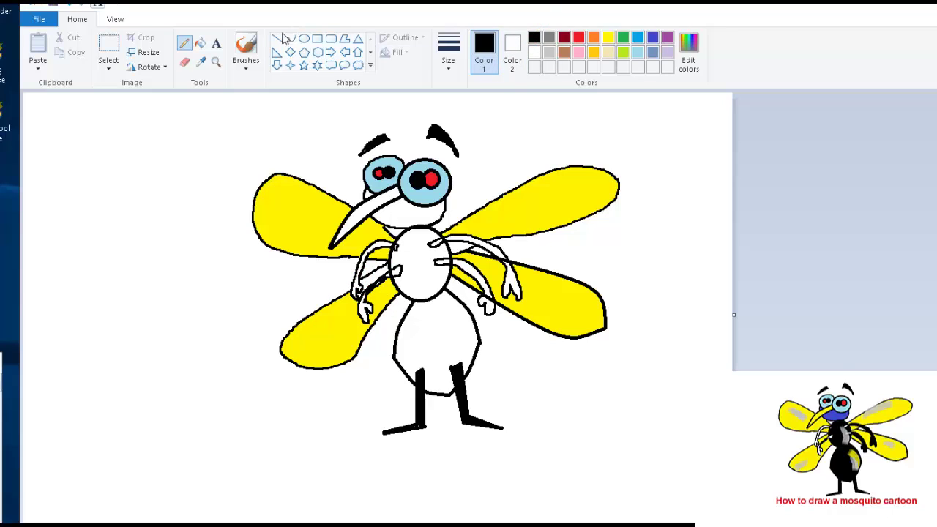
{"action": "left_click", "coordinate": [200, 42]}
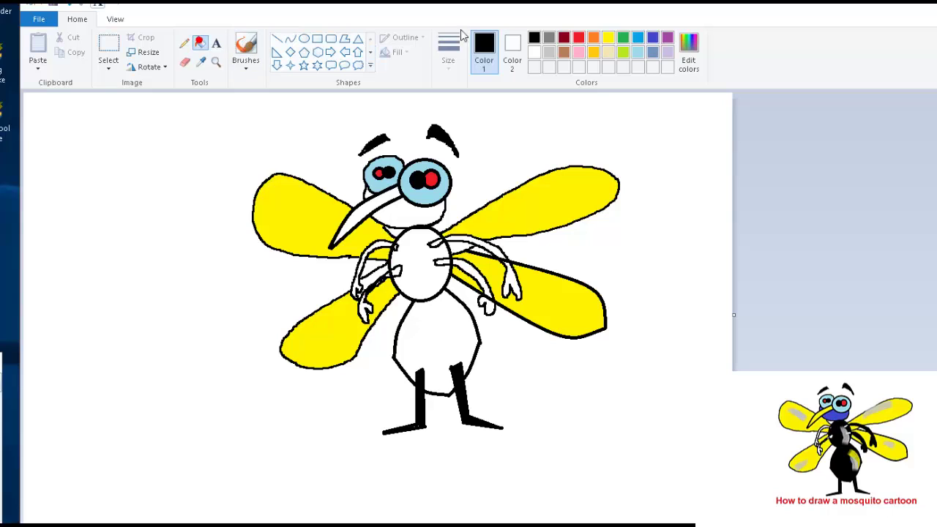
{"action": "left_click", "coordinate": [609, 40]}
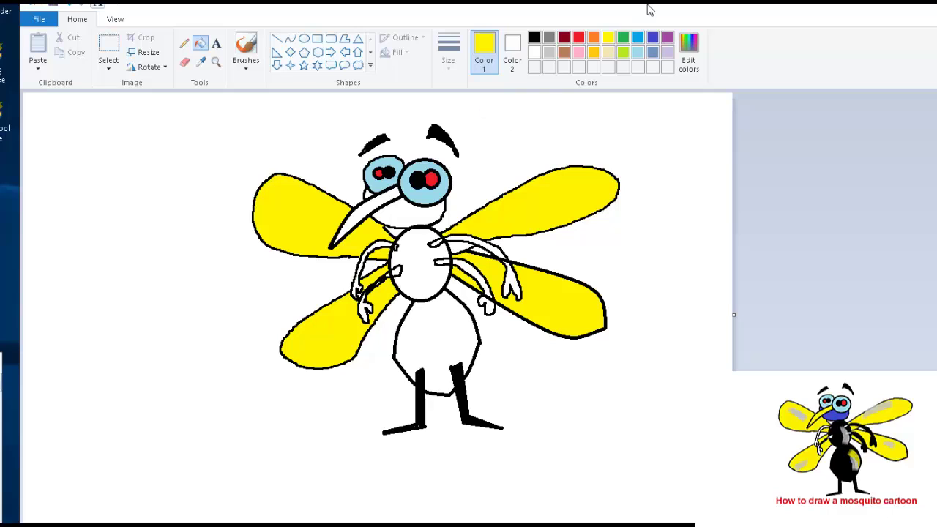
Try filling the upper body and the abdomen with blue-gray, and with light gray instead
{"action": "left_click", "coordinate": [652, 52]}
{"action": "left_click", "coordinate": [425, 262]}
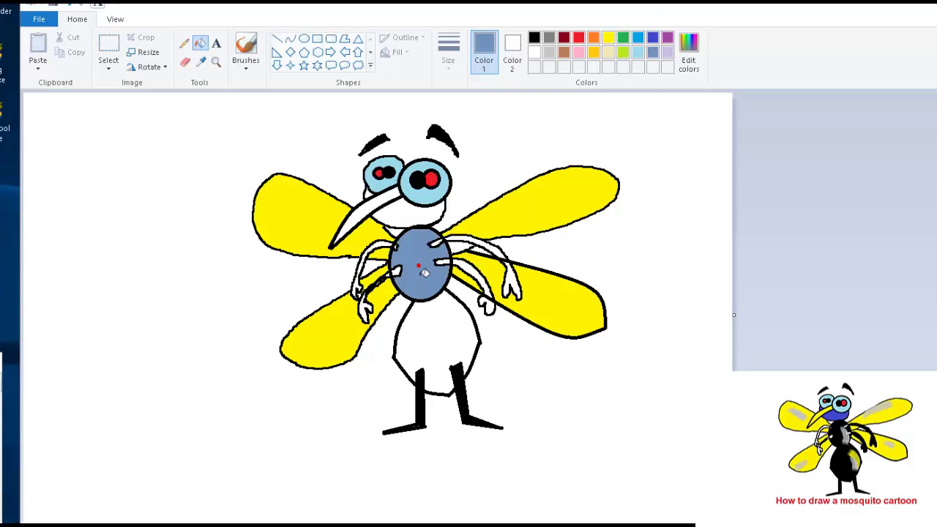
{"action": "left_click", "coordinate": [428, 339]}
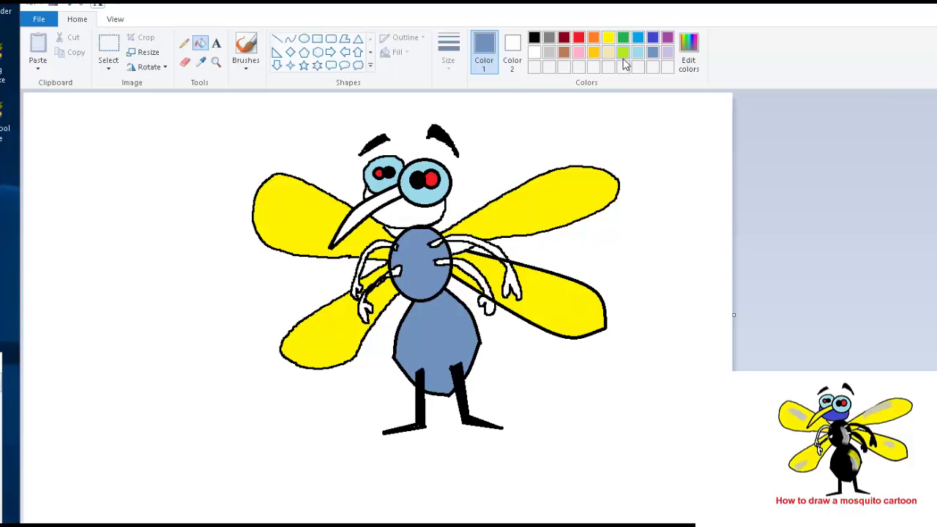
{"action": "left_click", "coordinate": [549, 51]}
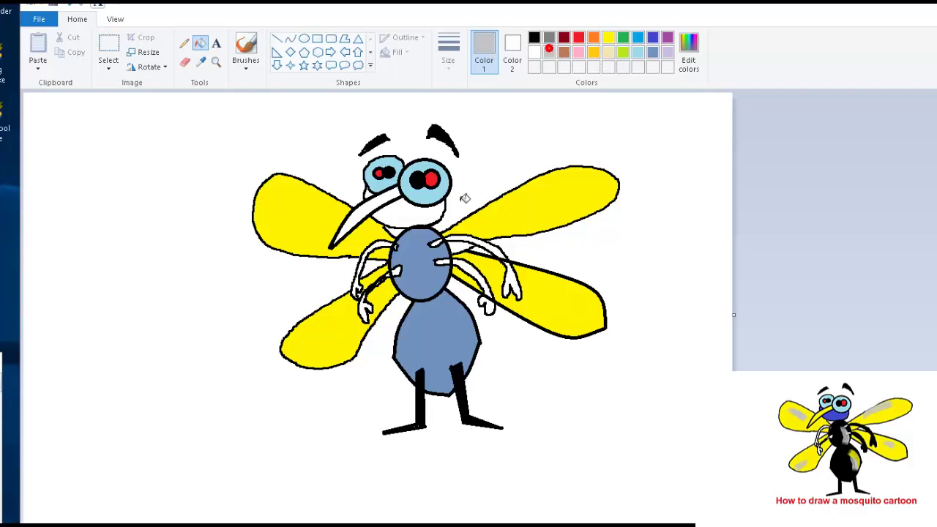
{"action": "left_click", "coordinate": [416, 256]}
{"action": "left_click", "coordinate": [436, 325]}
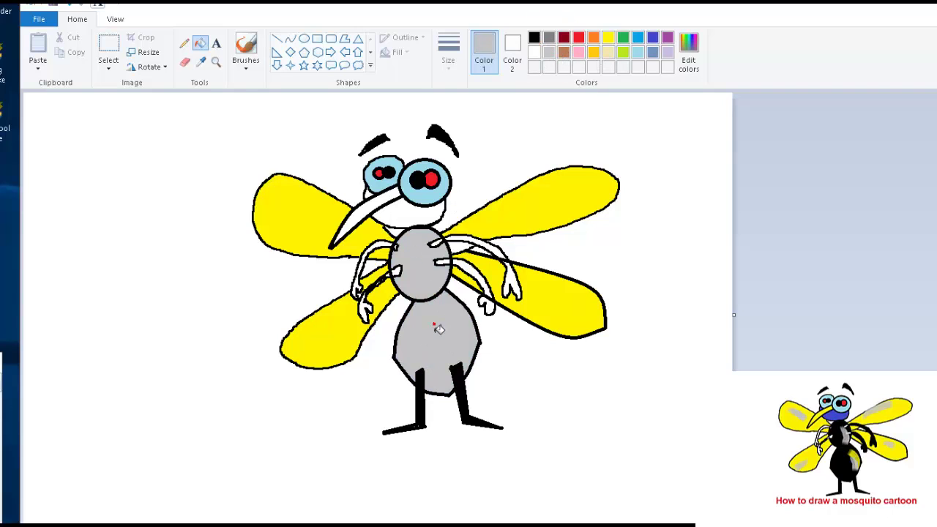
Try filling the upper body, abdomen and head with brown, and undo the head fill
{"action": "left_click", "coordinate": [564, 52]}
{"action": "left_click", "coordinate": [421, 265]}
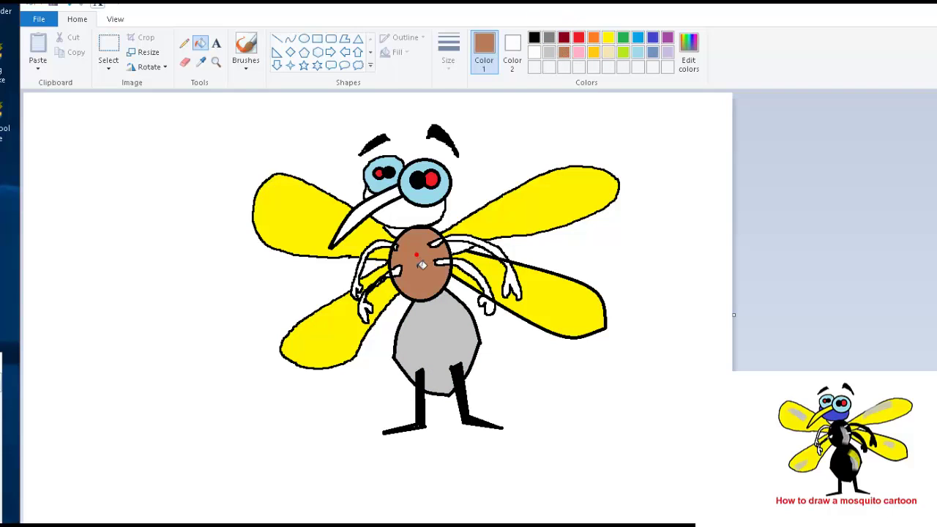
{"action": "left_click", "coordinate": [442, 336]}
{"action": "left_click", "coordinate": [412, 220]}
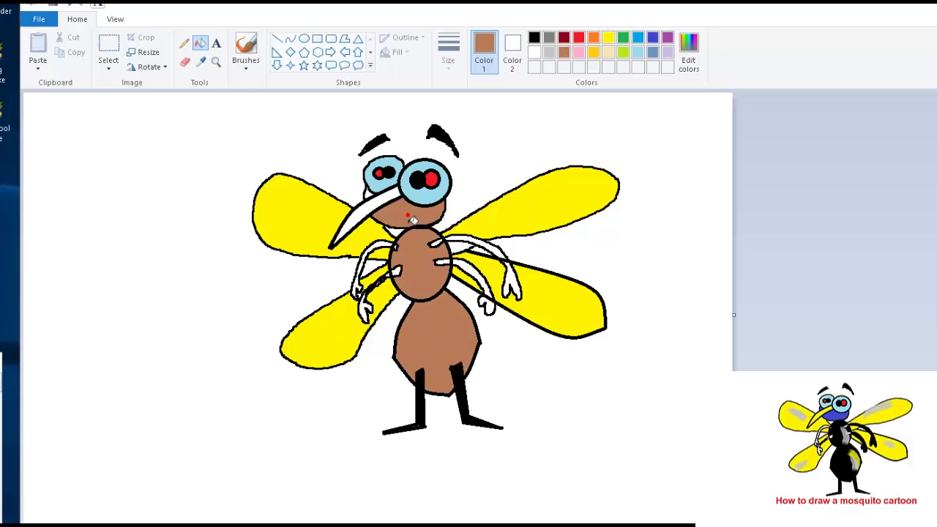
{"action": "key", "text": "ctrl+z"}
Try filling the upper body and abdomen with gold, and undo these fills
{"action": "left_click", "coordinate": [593, 52]}
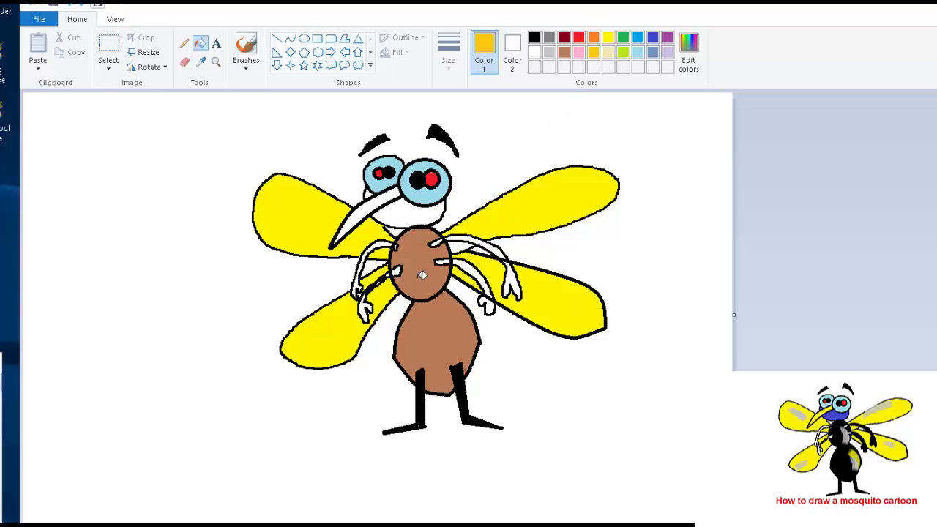
{"action": "left_click", "coordinate": [415, 270]}
{"action": "left_click", "coordinate": [438, 342]}
{"action": "key", "text": "ctrl+z"}
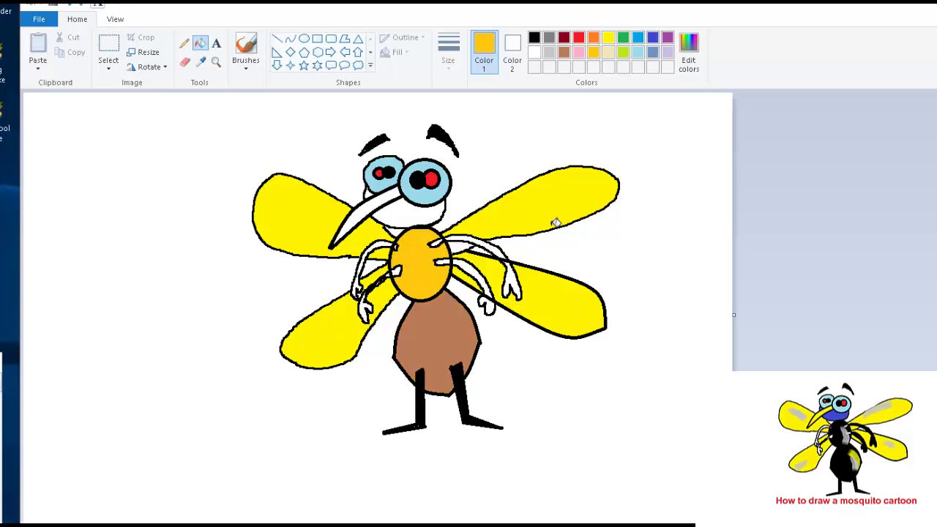
{"action": "key", "text": "ctrl+z"}
Try filling the upper body and abdomen with black
{"action": "left_click", "coordinate": [533, 39]}
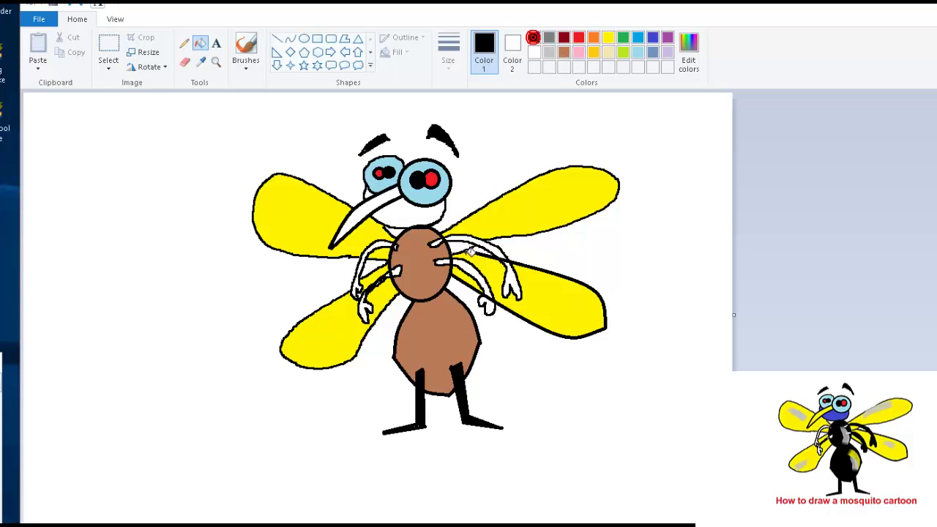
{"action": "left_click", "coordinate": [414, 275]}
{"action": "left_click", "coordinate": [429, 348]}
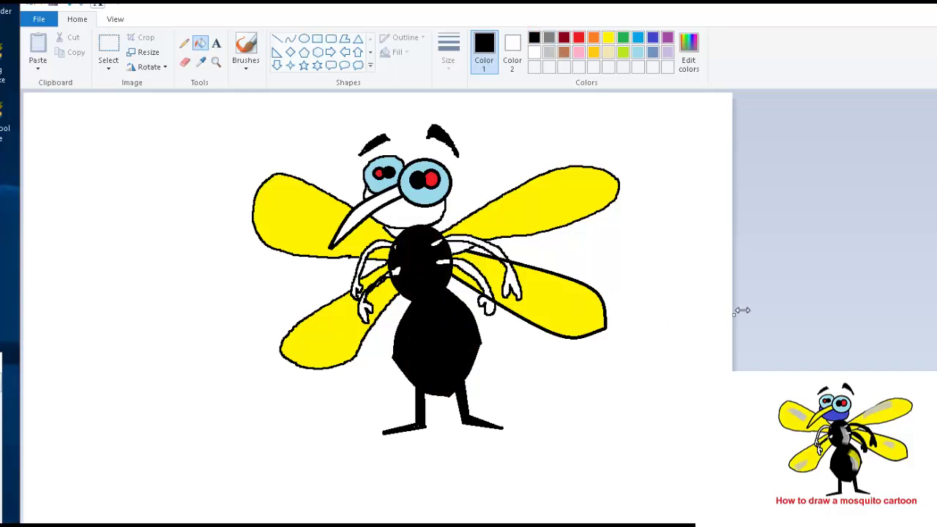
Try filling the arms and hands on both sides of the body with black
{"action": "left_click", "coordinate": [469, 269]}
{"action": "left_click", "coordinate": [488, 307]}
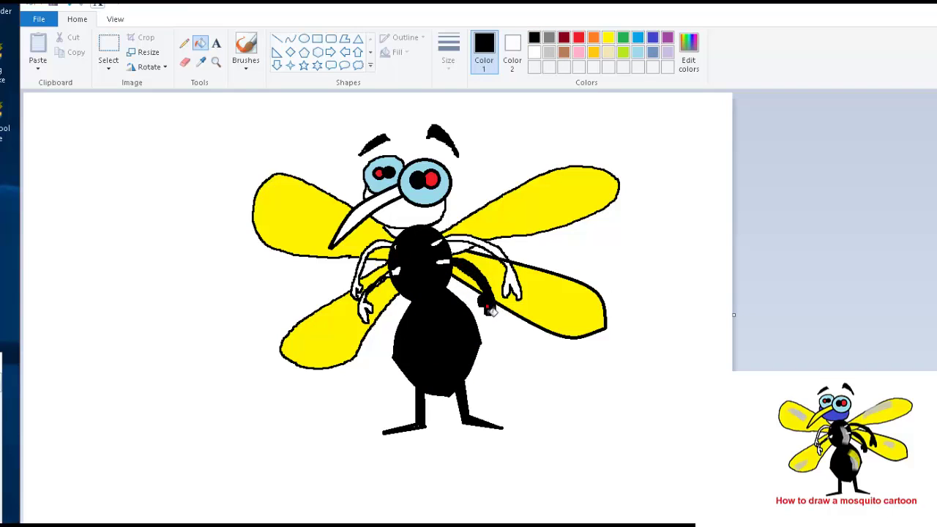
{"action": "left_click", "coordinate": [511, 290]}
{"action": "left_click", "coordinate": [513, 275]}
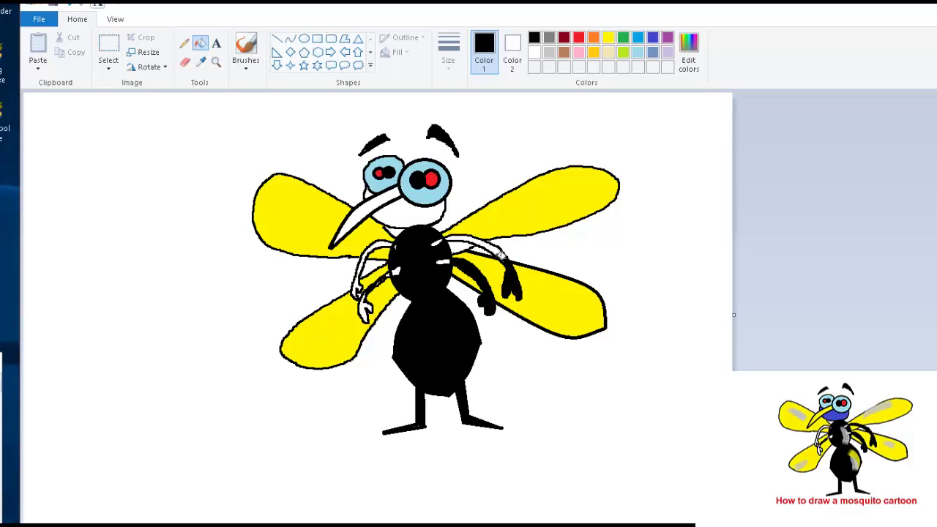
{"action": "left_click", "coordinate": [498, 254]}
{"action": "left_click", "coordinate": [391, 252]}
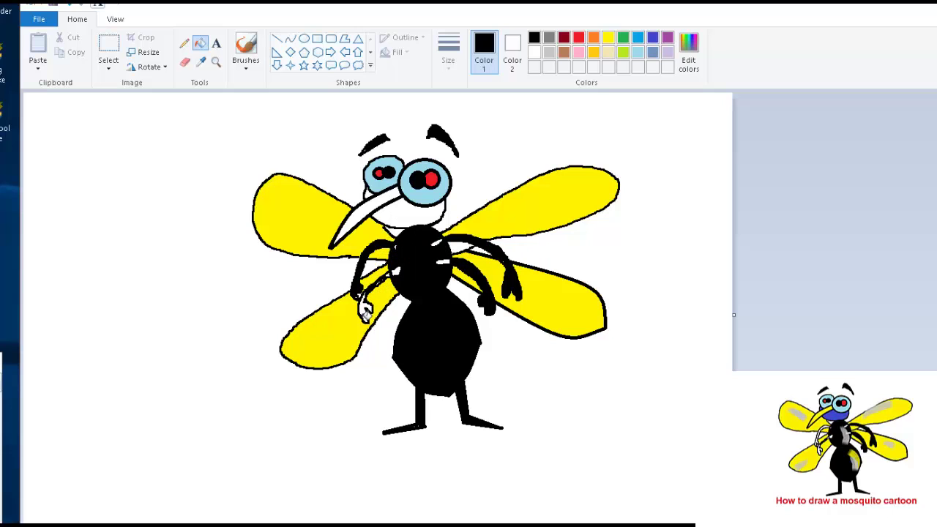
{"action": "left_click", "coordinate": [364, 311]}
Try black, light gray and dark gray fills on the head below the eyes, undoing the black and light gray ones
{"action": "left_click", "coordinate": [391, 228]}
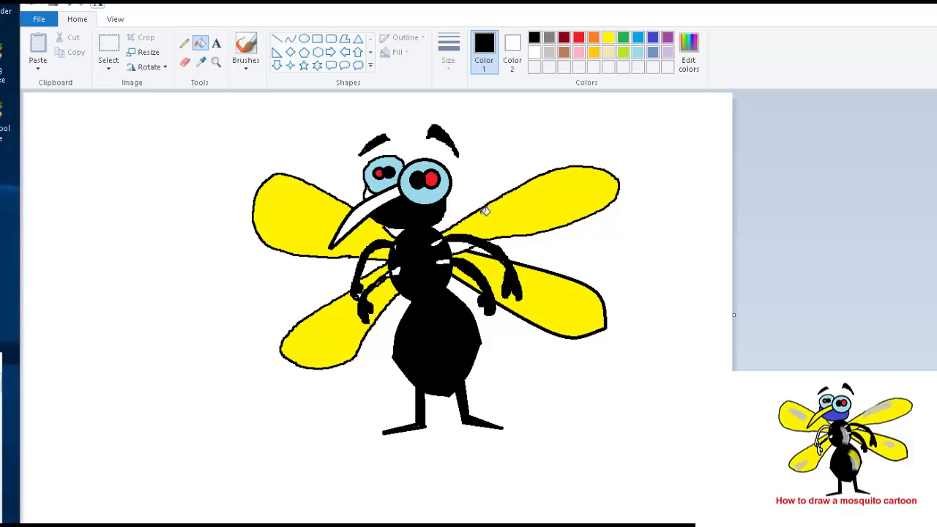
{"action": "key", "text": "ctrl+z"}
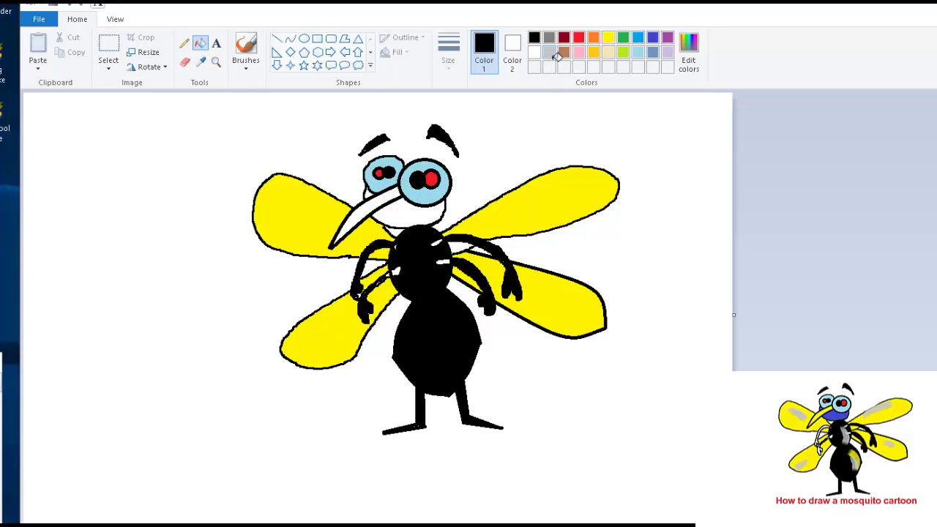
{"action": "left_click", "coordinate": [551, 53]}
{"action": "left_click", "coordinate": [417, 221]}
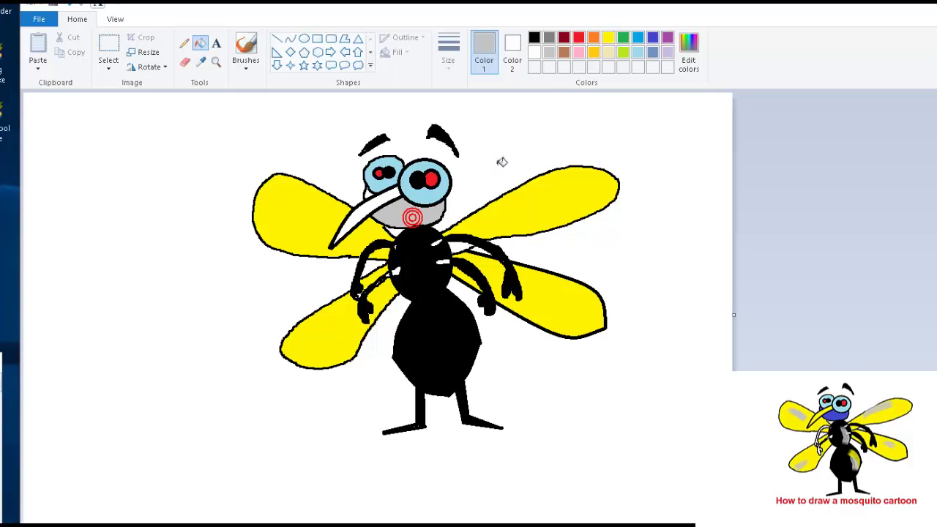
{"action": "key", "text": "ctrl+z"}
{"action": "left_click", "coordinate": [550, 38]}
{"action": "left_click", "coordinate": [418, 214]}
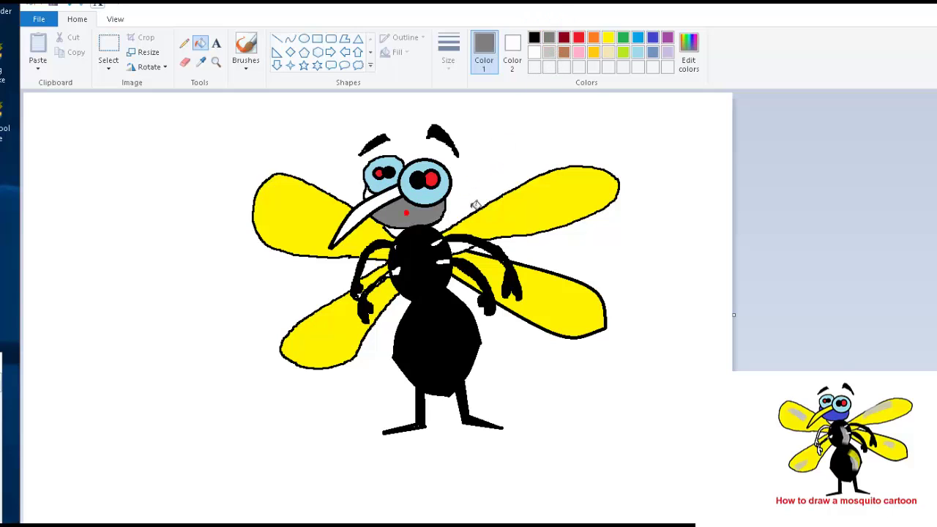
Undo the dark gray head fill and the black fills of the arms, abdomen and upper body
{"action": "key", "text": "ctrl+z"}
{"action": "key", "text": "ctrl+z"}
{"action": "key", "text": "ctrl+z"}
{"action": "key", "text": "ctrl+z"}
{"action": "key", "text": "ctrl+z"}
{"action": "key", "text": "ctrl+z"}
{"action": "key", "text": "ctrl+z"}
{"action": "key", "text": "ctrl+z"}
{"action": "key", "text": "ctrl+z"}
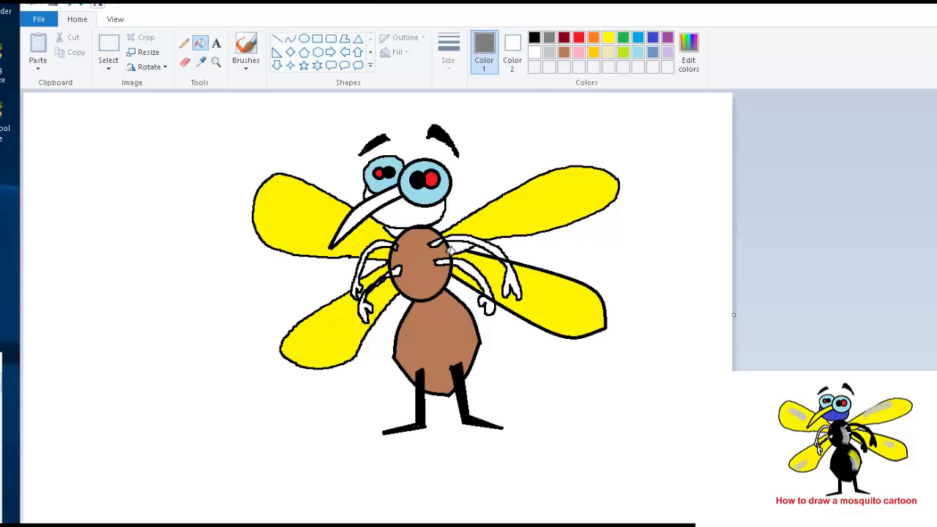
Try filling the upper body, abdomen and head with dark gray, and undo these fills
{"action": "left_click", "coordinate": [425, 271]}
{"action": "left_click", "coordinate": [432, 328]}
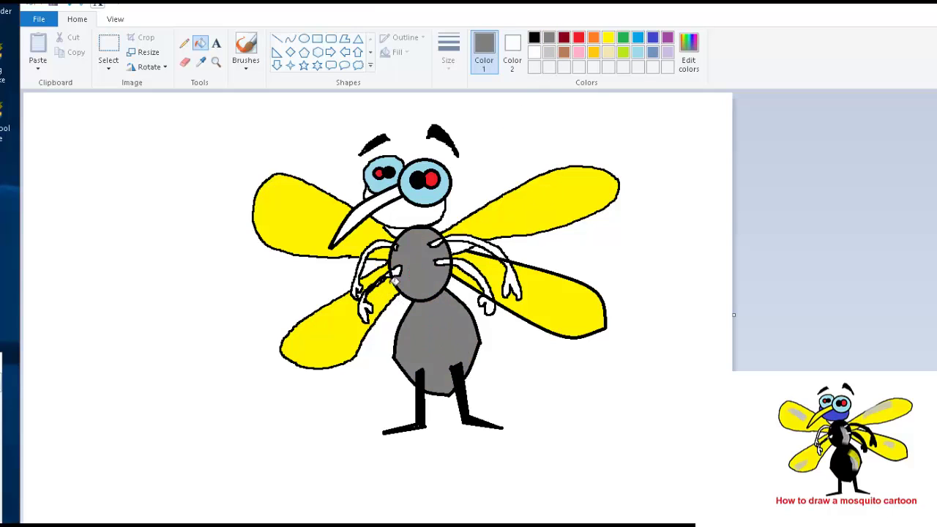
{"action": "left_click", "coordinate": [408, 209]}
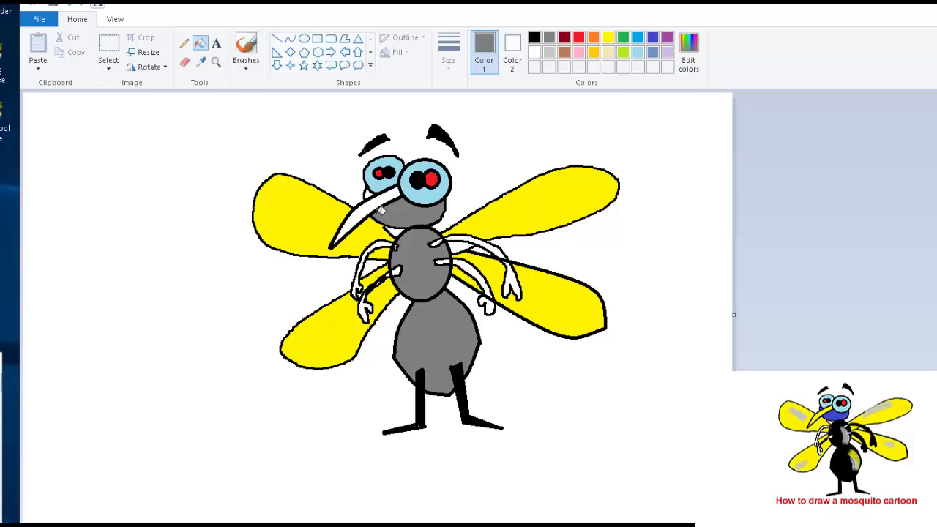
{"action": "left_click", "coordinate": [375, 214]}
{"action": "key", "text": "ctrl+z"}
{"action": "key", "text": "ctrl+z"}
{"action": "key", "text": "ctrl+z"}
{"action": "key", "text": "ctrl+z"}
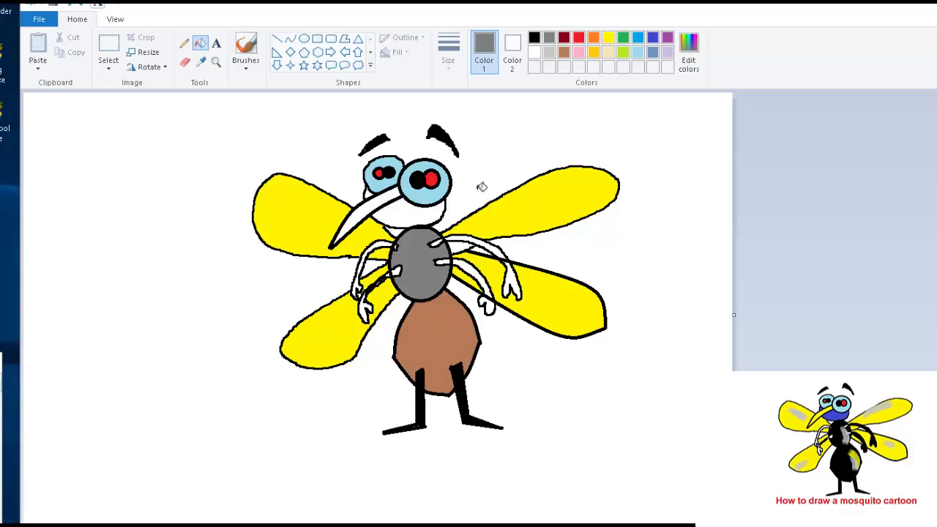
Fill the upper body, the abdomen and both right arms with their hands with black
{"action": "left_click", "coordinate": [534, 37]}
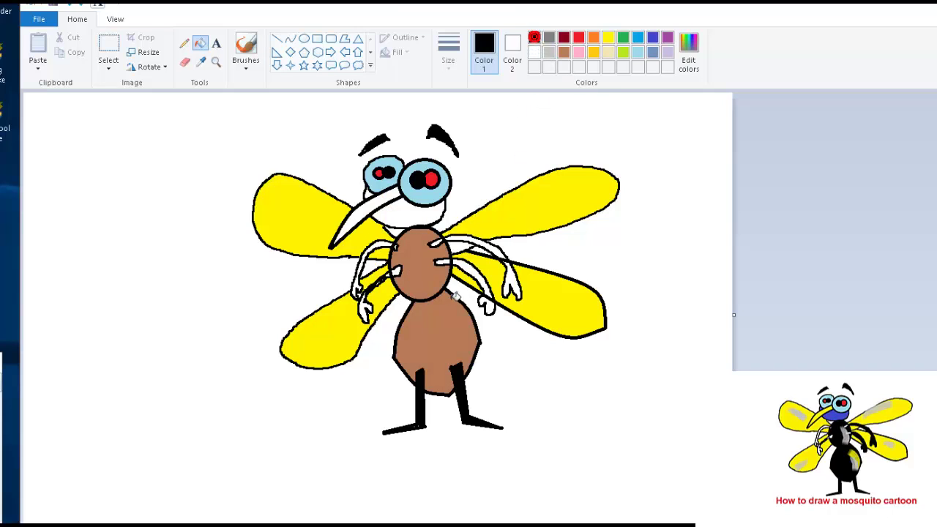
{"action": "left_click", "coordinate": [433, 320]}
{"action": "left_click", "coordinate": [432, 268]}
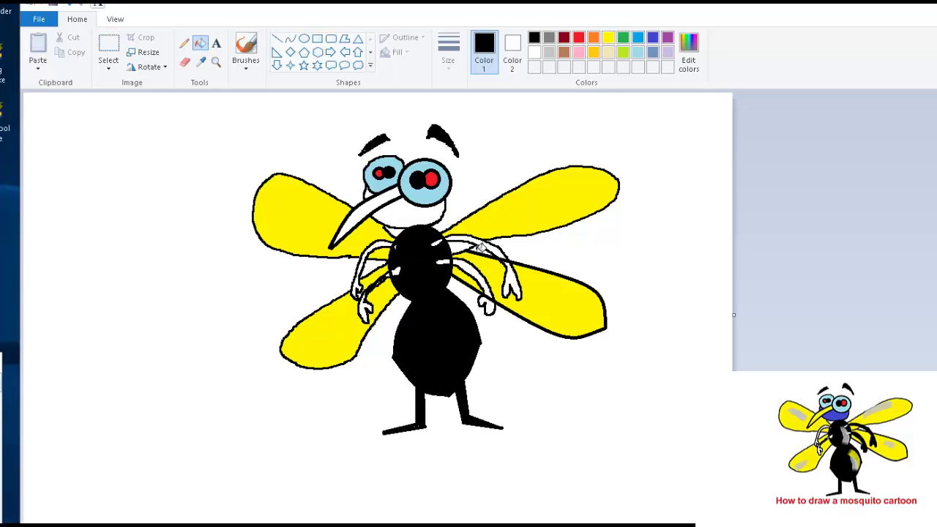
{"action": "left_click", "coordinate": [479, 247]}
{"action": "left_click", "coordinate": [513, 282]}
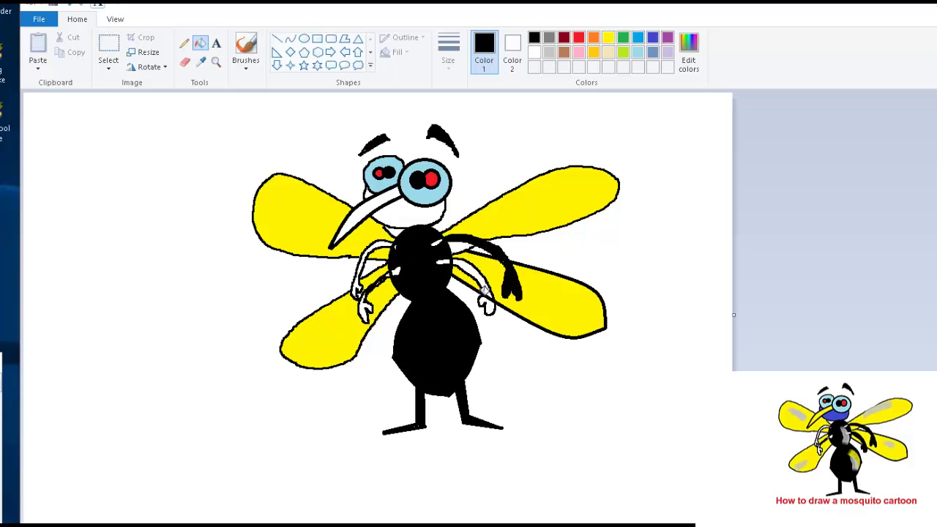
{"action": "left_click", "coordinate": [485, 288]}
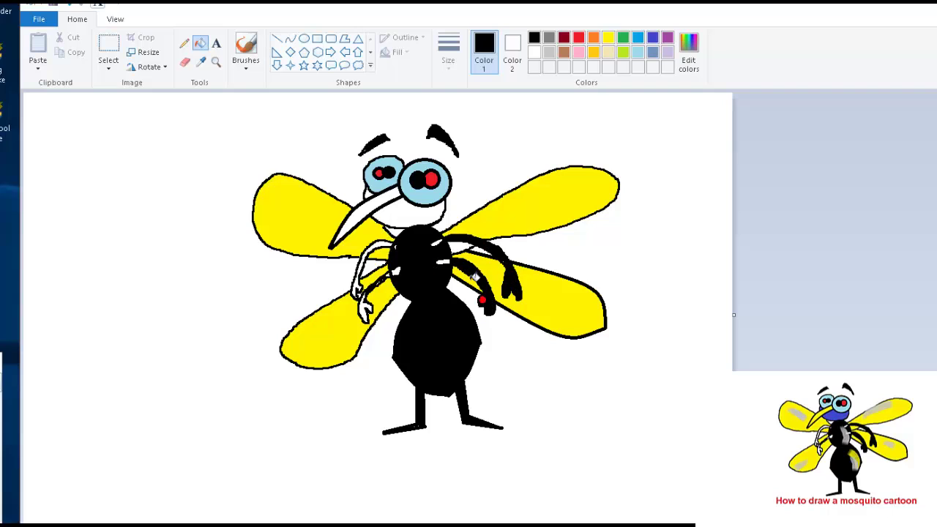
Try black on the head, undo it, and fill the head with indigo, including the small part under the left eye
{"action": "left_click", "coordinate": [413, 224]}
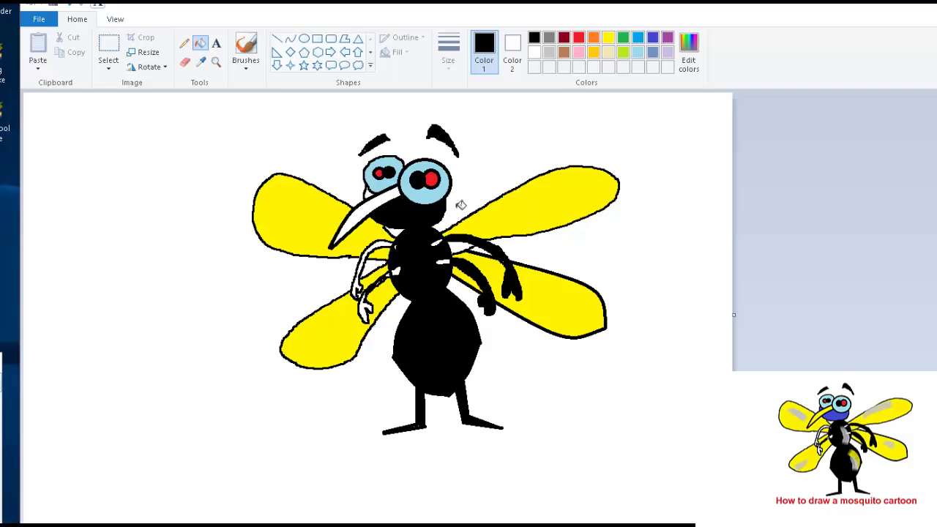
{"action": "key", "text": "ctrl+z"}
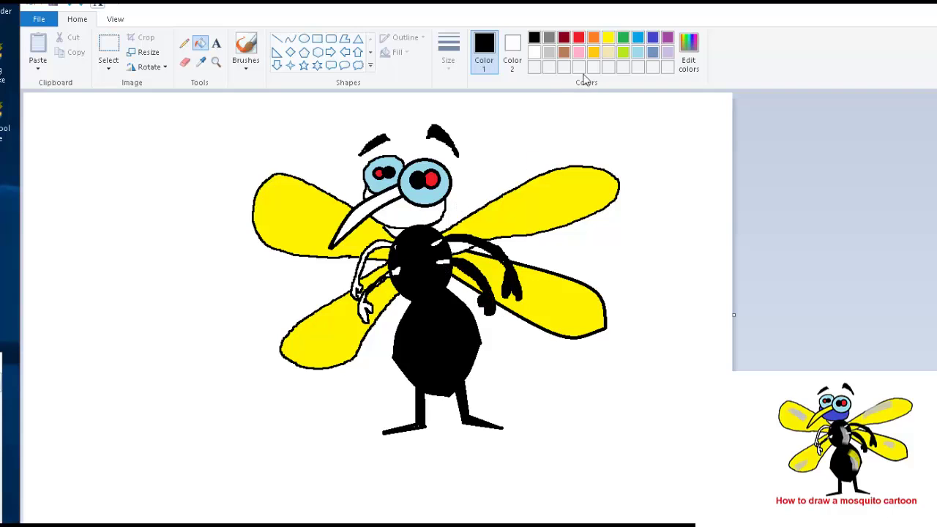
{"action": "left_click", "coordinate": [653, 38]}
{"action": "left_click", "coordinate": [399, 213]}
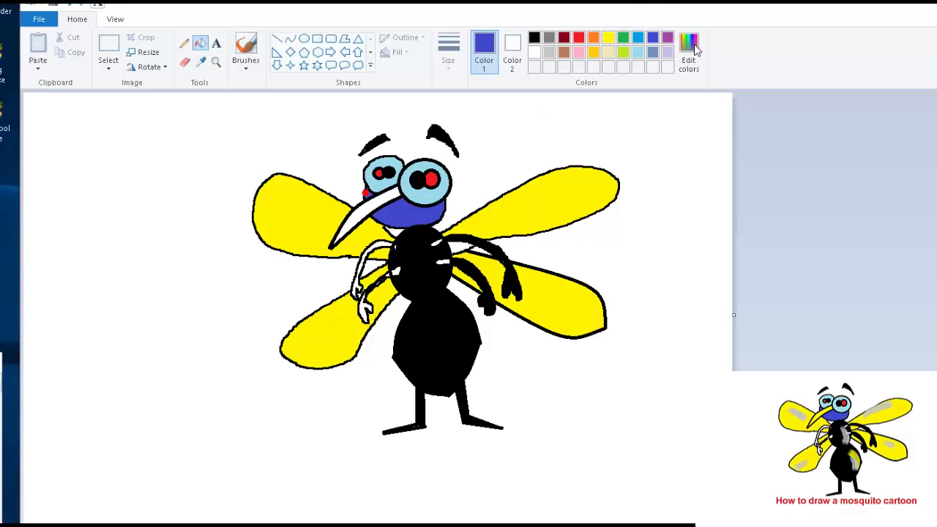
Try filling the beak with red, and undo the fill
{"action": "left_click", "coordinate": [579, 38]}
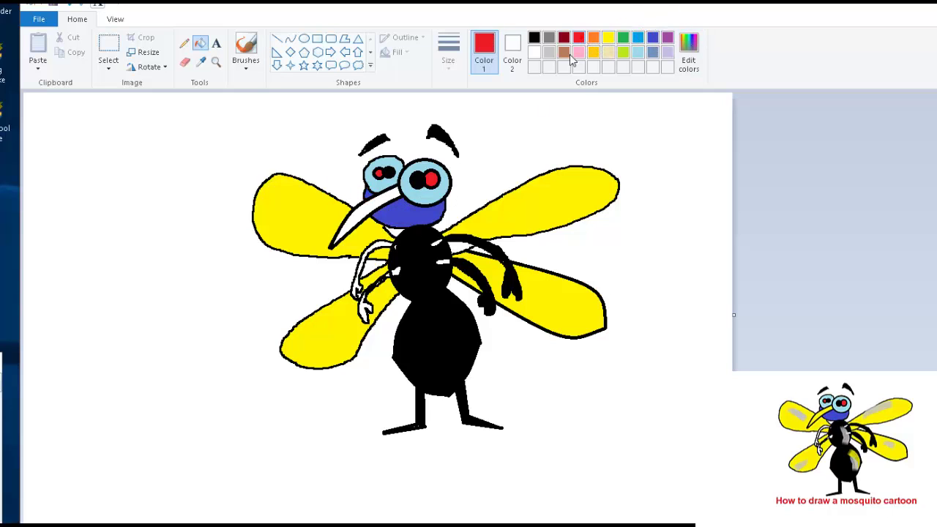
{"action": "left_click", "coordinate": [372, 206]}
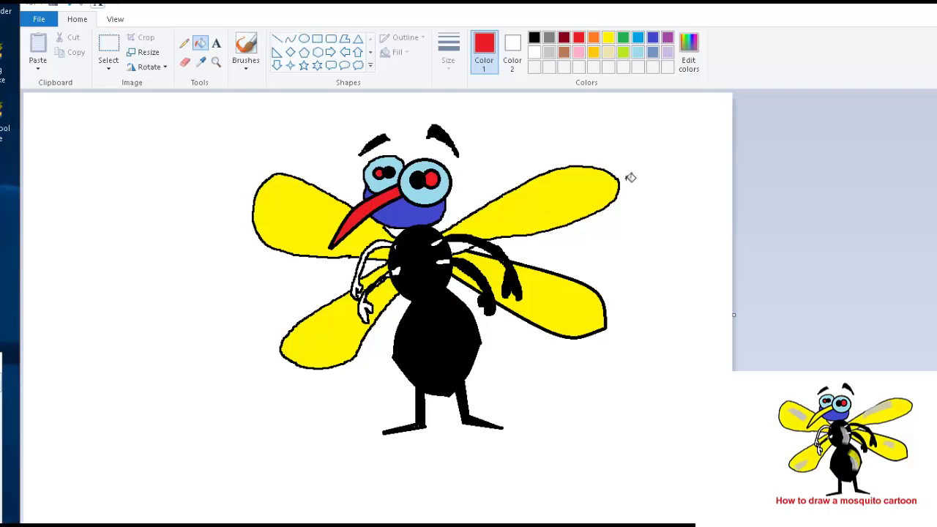
{"action": "key", "text": "ctrl+z"}
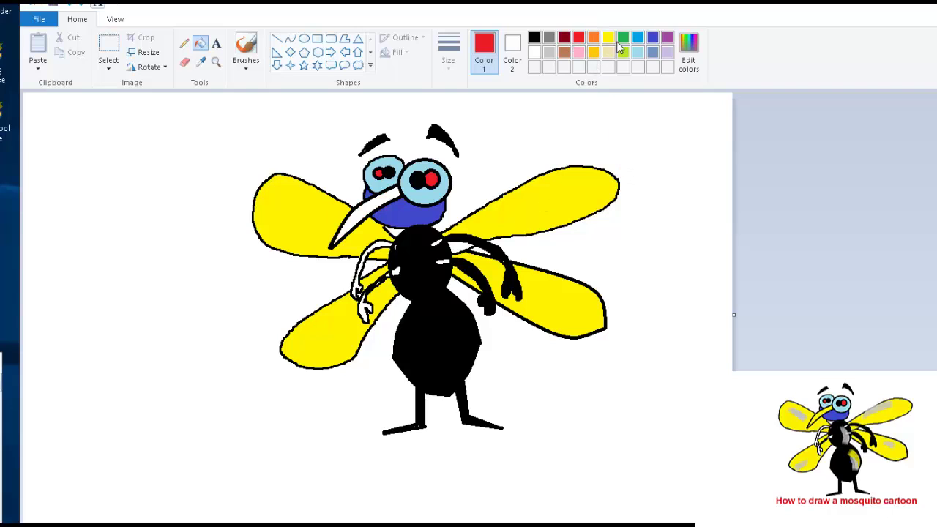
Try filling the beak with lavender, black and rose in turn, undoing each fill
{"action": "left_click", "coordinate": [668, 54]}
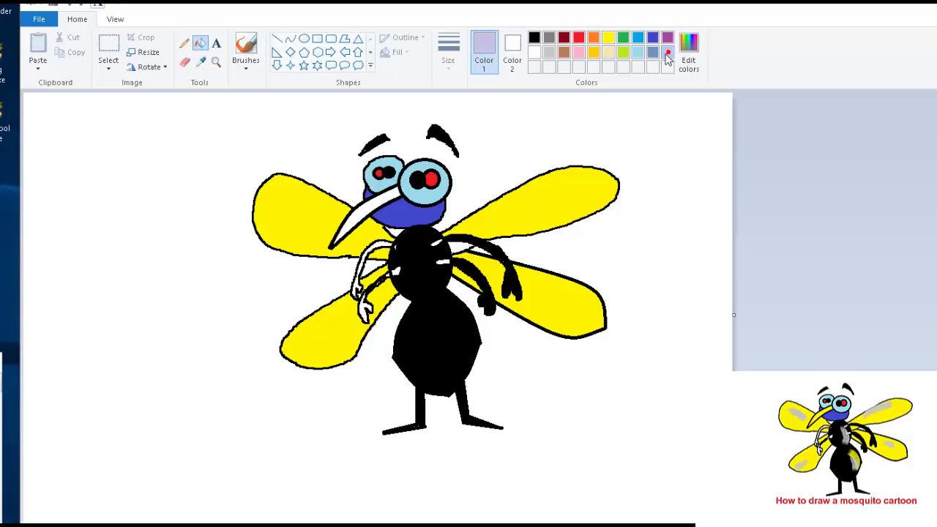
{"action": "left_click", "coordinate": [359, 223]}
{"action": "key", "text": "ctrl+z"}
{"action": "left_click", "coordinate": [534, 38]}
{"action": "left_click", "coordinate": [379, 208]}
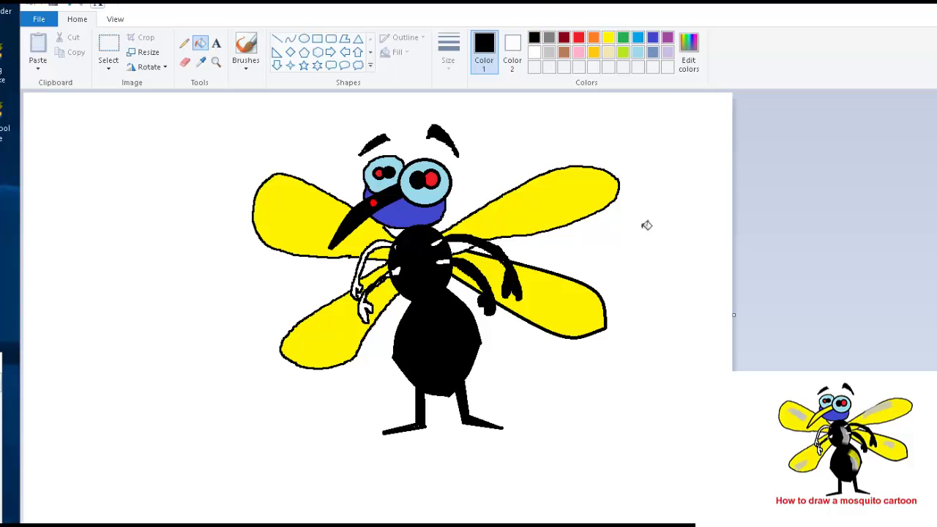
{"action": "key", "text": "ctrl+z"}
{"action": "left_click", "coordinate": [579, 53]}
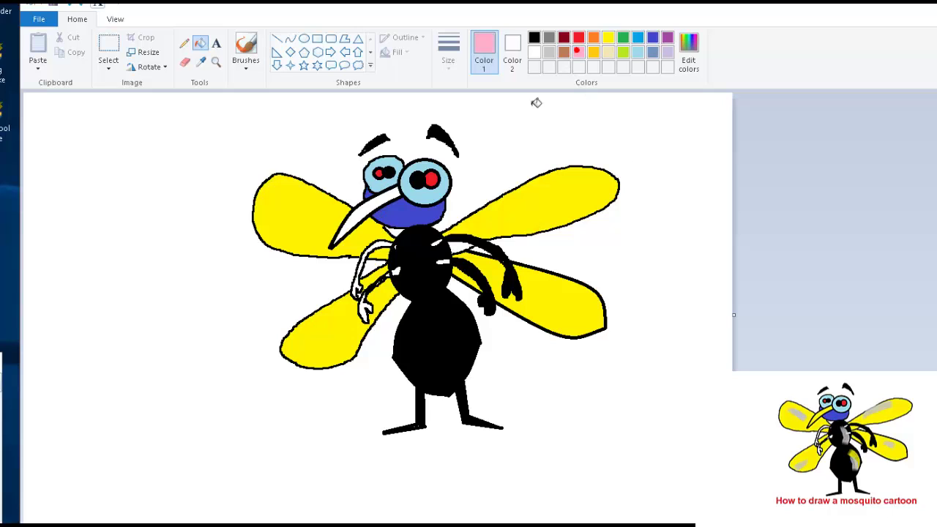
{"action": "left_click", "coordinate": [372, 209]}
{"action": "key", "text": "ctrl+z"}
Fill the mosquito's long beak with yellow to match the wings
{"action": "left_click", "coordinate": [579, 38]}
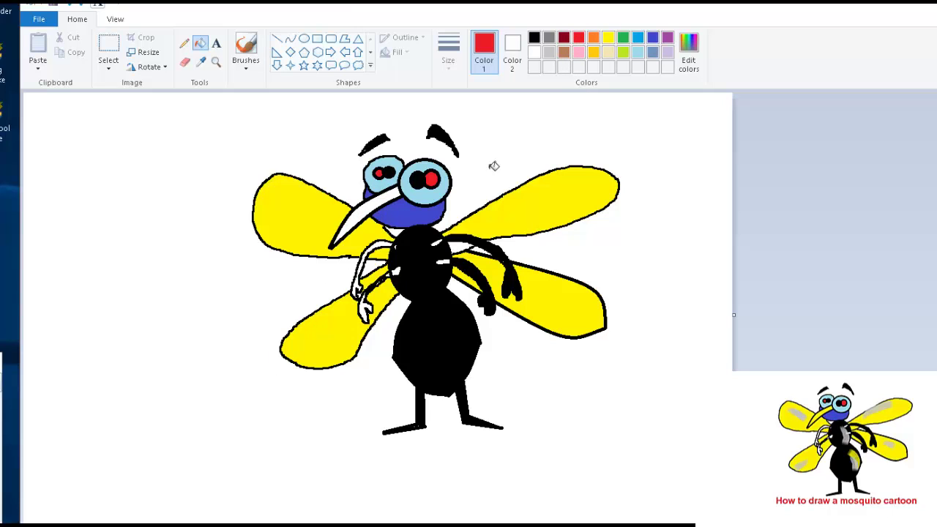
{"action": "left_click", "coordinate": [609, 37]}
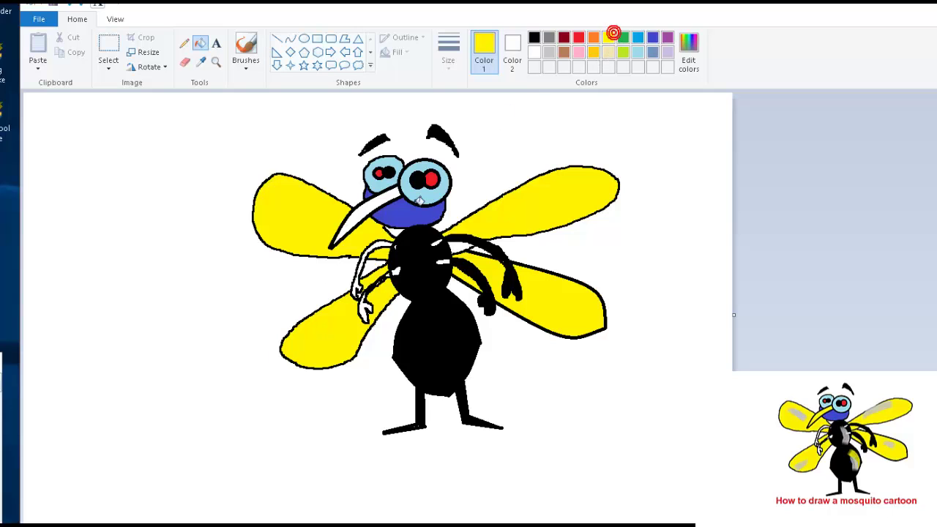
{"action": "left_click", "coordinate": [376, 209]}
{"action": "left_click", "coordinate": [373, 208]}
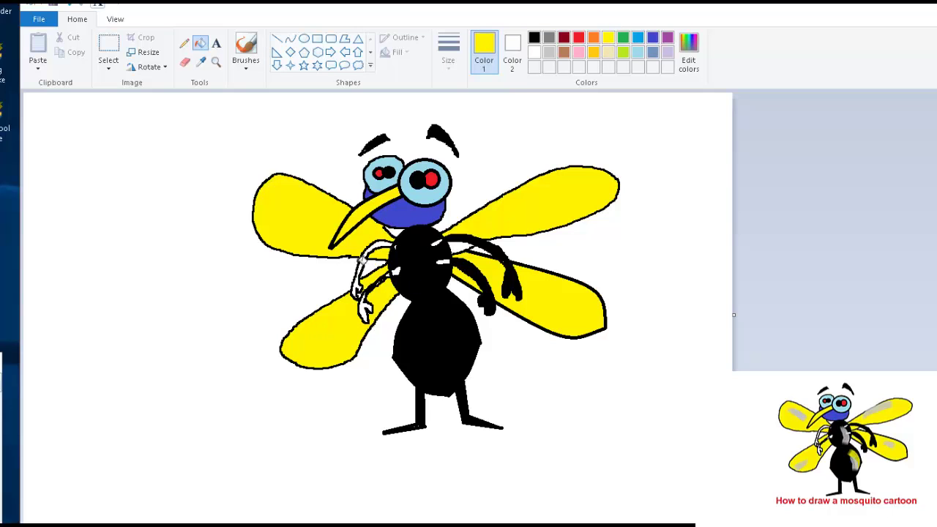